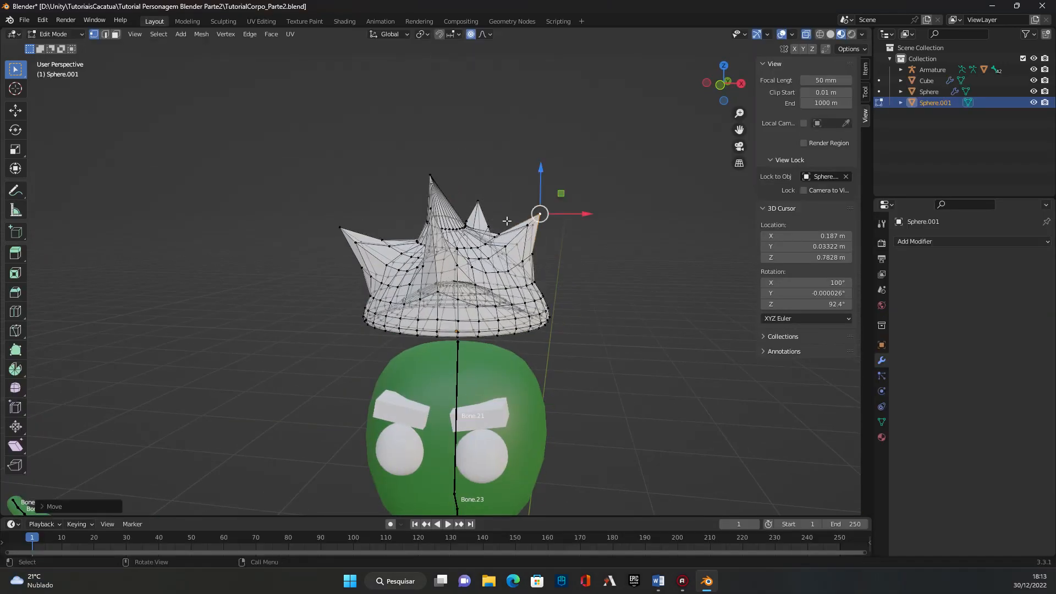
# Move the selected spike-tip vertex of the crown-shaped hair mesh.
pyautogui.press('g')
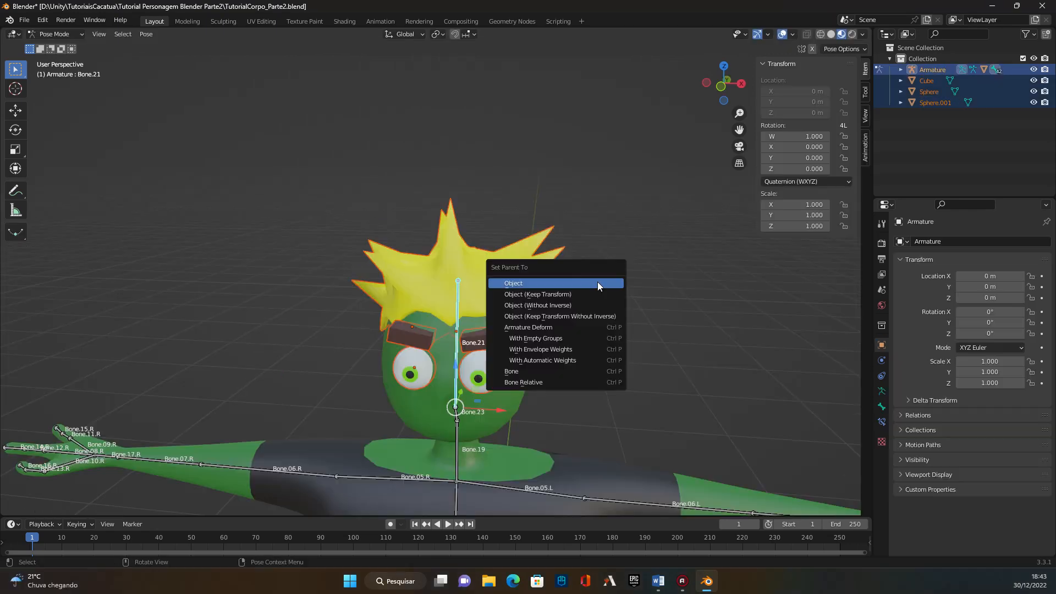
# Parent the selected hair, eye and eyebrow objects to the armature's head bone, Bone.21, using the Bone option.
pyautogui.click(561, 371)
# Try rotating the neck bone, Bone.19, about the global Z axis to test the head parts, and cancel the rotation.
pyautogui.click(461, 462)
pyautogui.press('r')
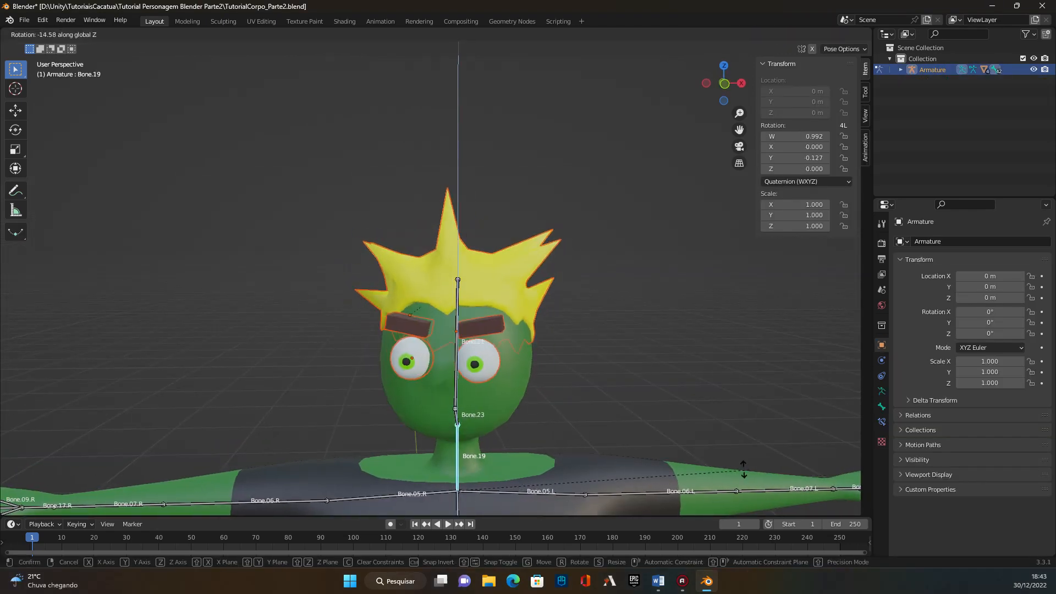
pyautogui.press('Escape')
pyautogui.scroll(-3, 568, 315)
pyautogui.moveTo(554, 385); pyautogui.dragTo(557, 379, button='middle')
pyautogui.scroll(2, 556, 379)
pyautogui.moveTo(616, 347); pyautogui.dragTo(550, 348, button='middle')
pyautogui.scroll(-4, 552, 352)
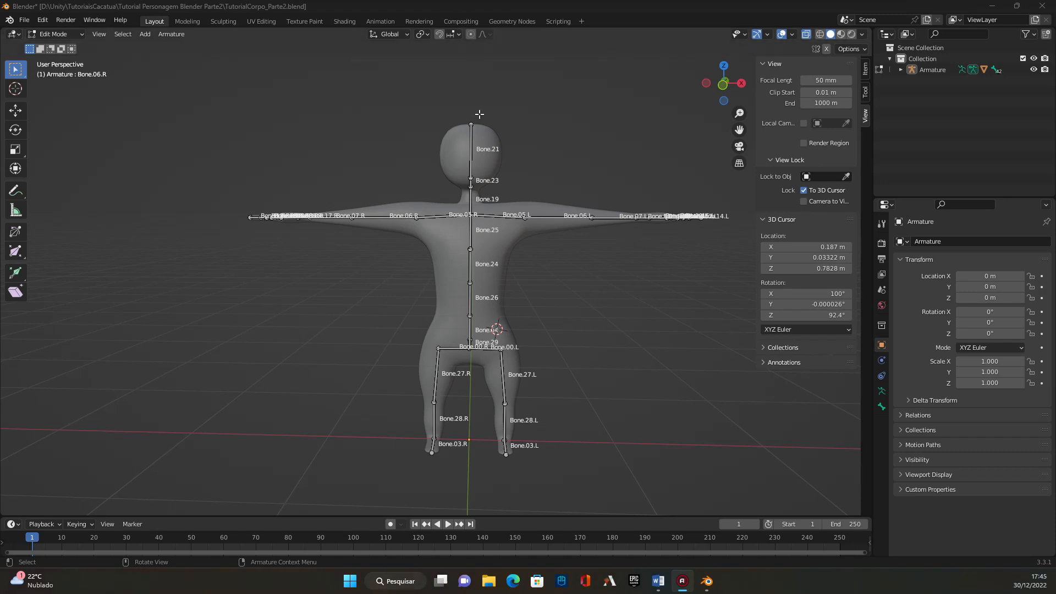
# Leave the armature's Edit Mode for Object Mode, select the body mesh and display it with Material Preview shading.
pyautogui.click(48, 35)
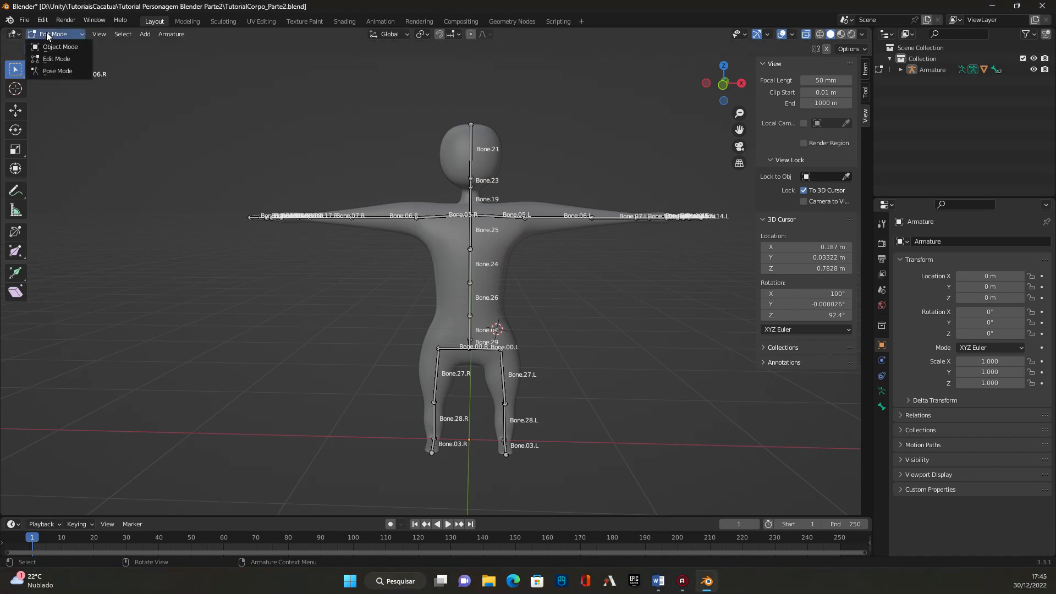
pyautogui.click(58, 47)
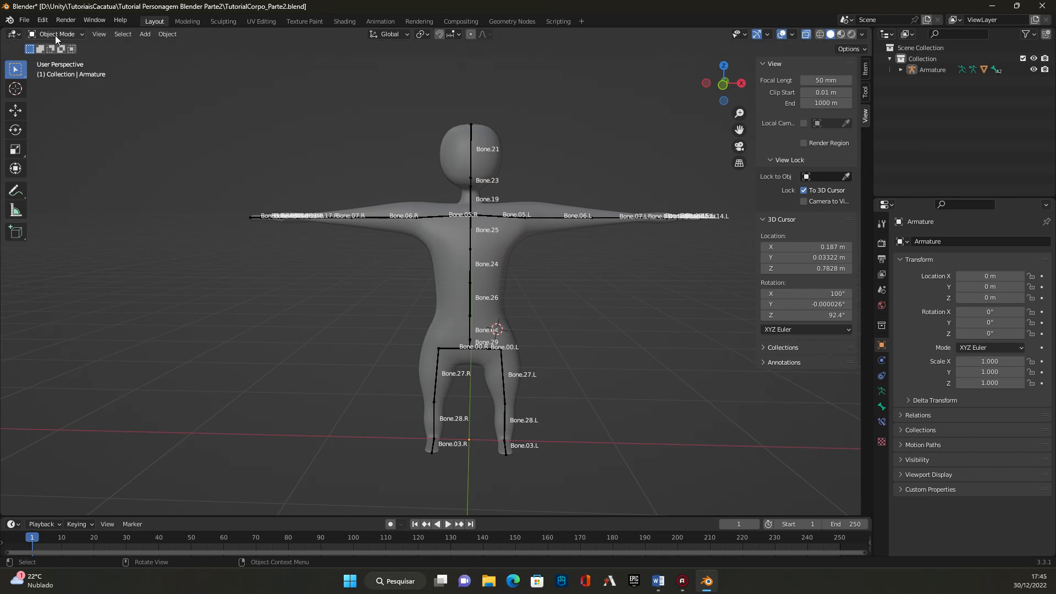
pyautogui.click(446, 155)
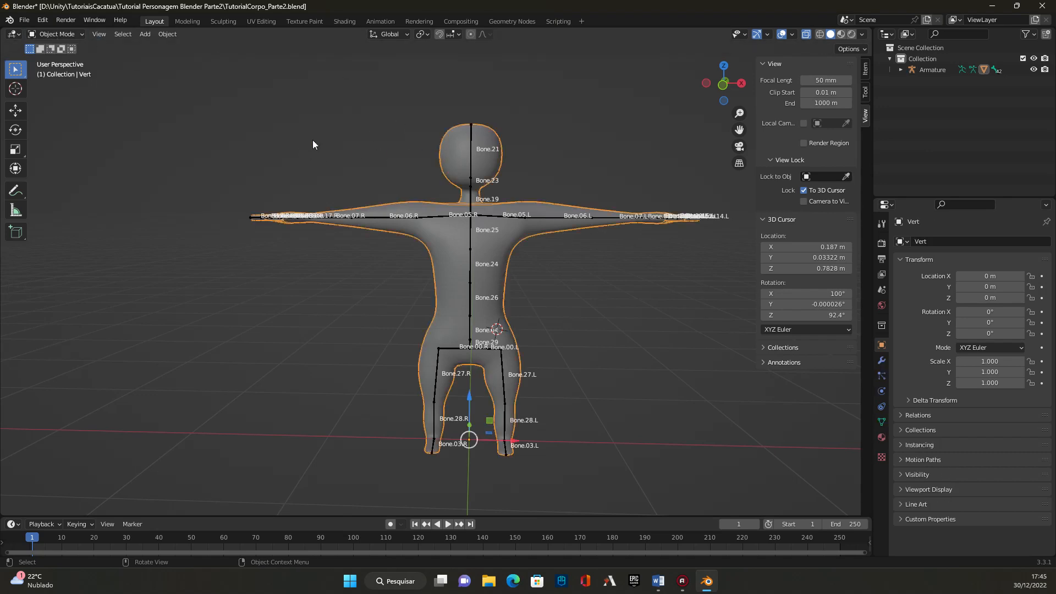
pyautogui.click(841, 34)
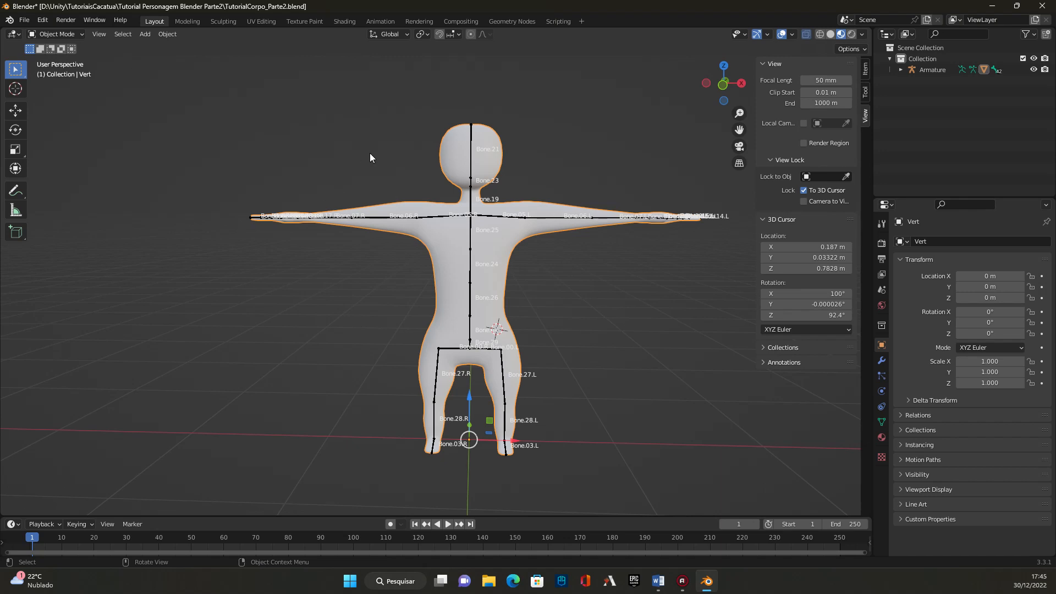
# Create a new material named Corpo for the body mesh in the Shading workspace.
pyautogui.click(345, 21)
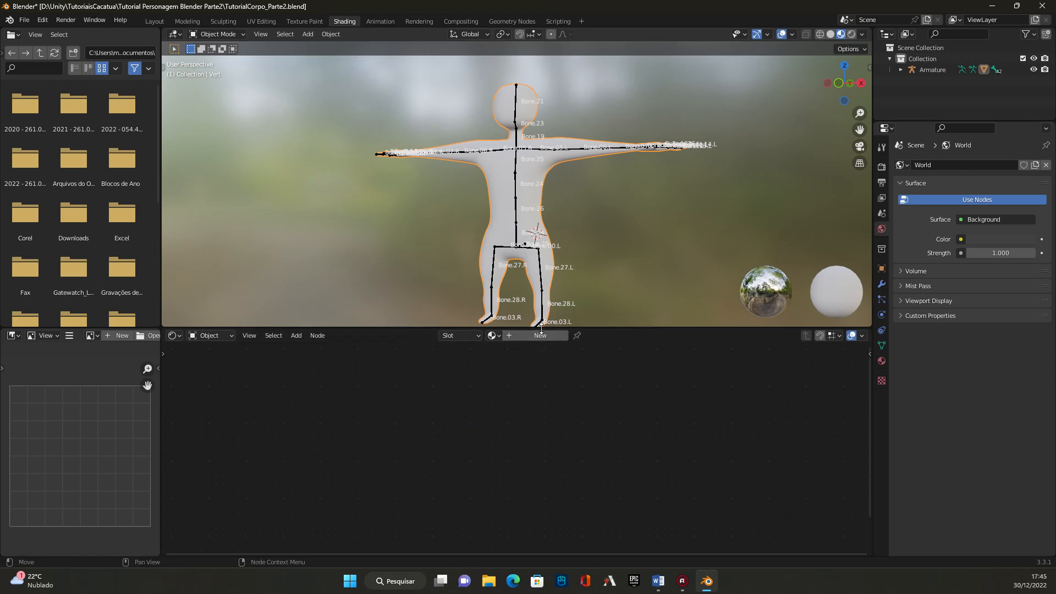
pyautogui.click(509, 336)
pyautogui.click(513, 336)
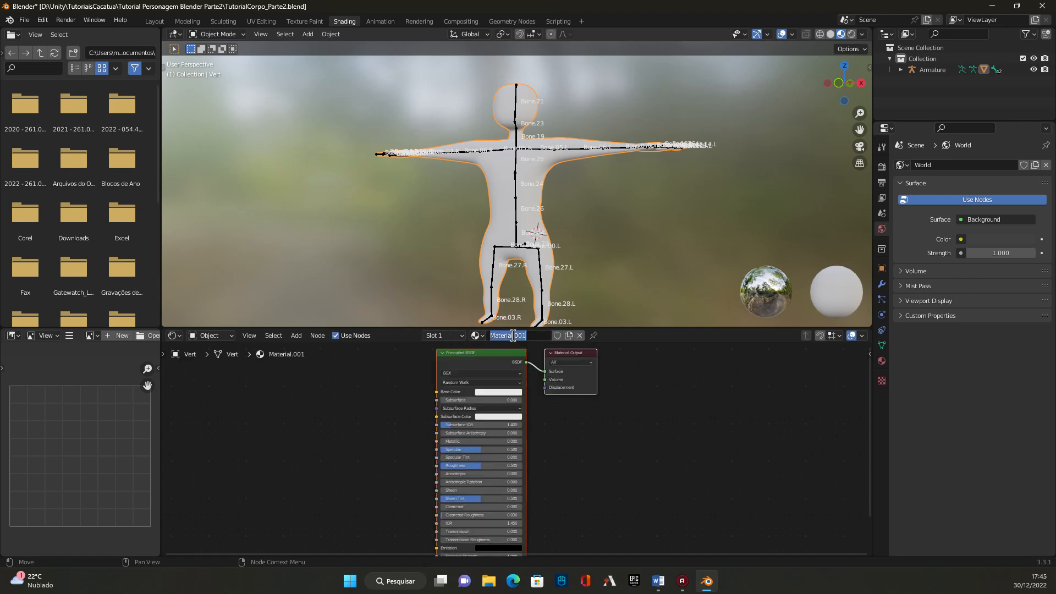
pyautogui.write('Corpo')
pyautogui.press('Return')
pyautogui.click(377, 416)
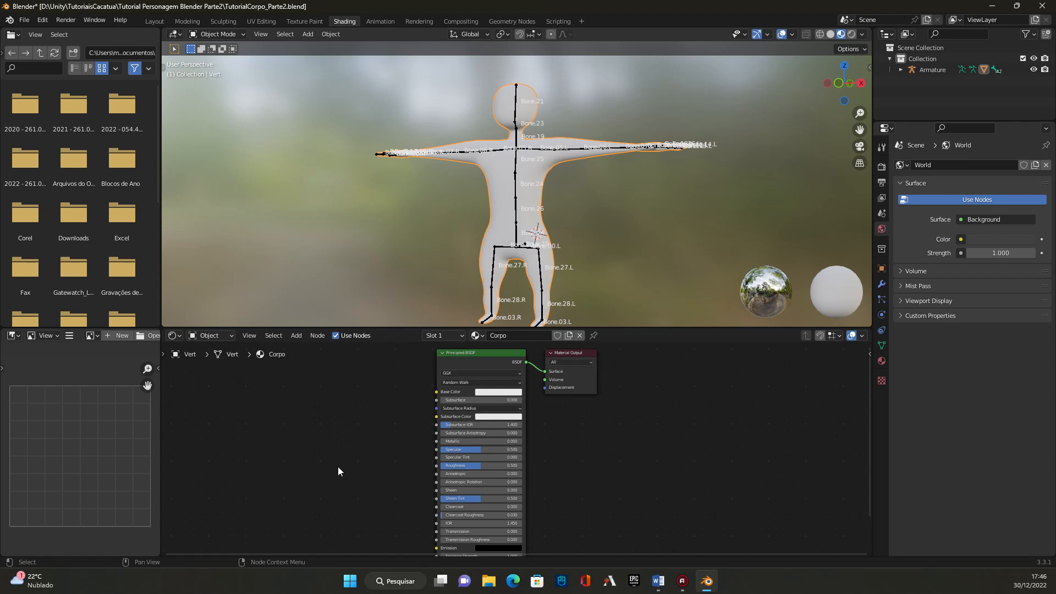
# Add an Image Texture node to the Corpo material, placed before the Principled BSDF node.
pyautogui.press('shift')
pyautogui.hotkey('shift', 'a')
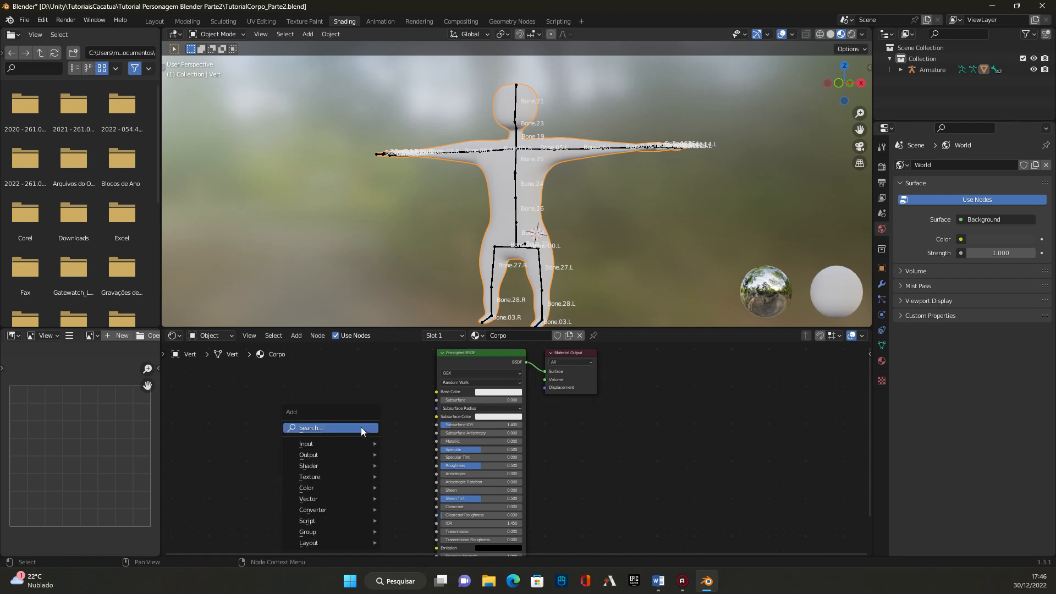
pyautogui.click(348, 427)
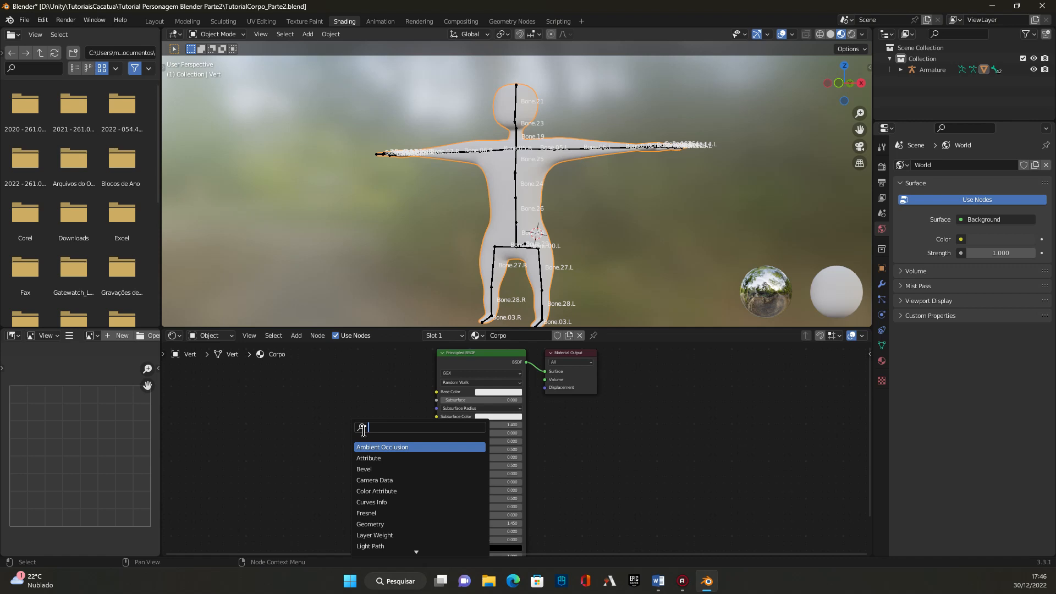
pyautogui.write('textura')
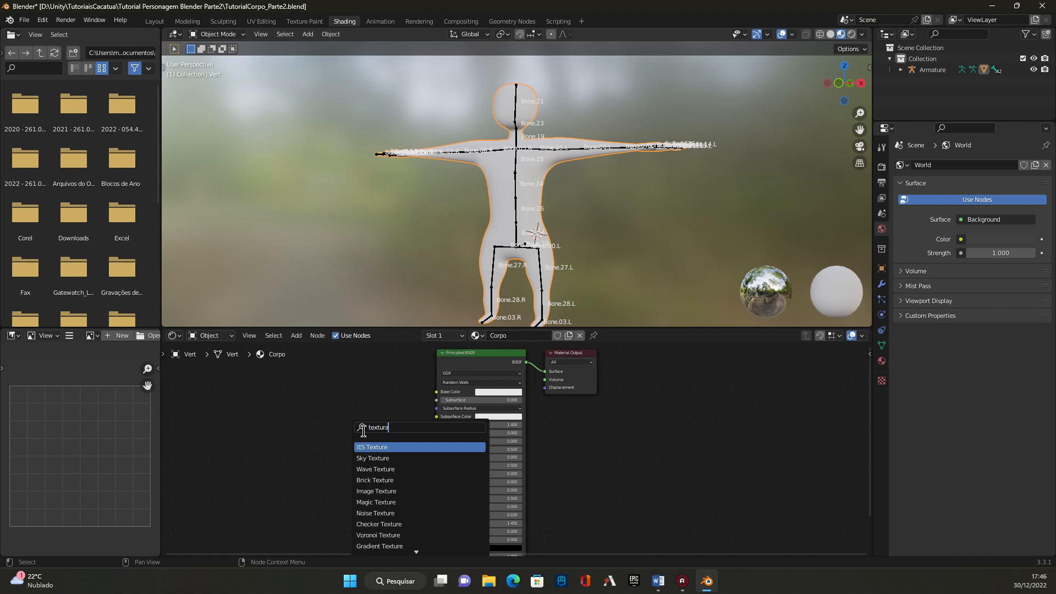
pyautogui.press('BackSpace')
pyautogui.write('e')
pyautogui.click(370, 492)
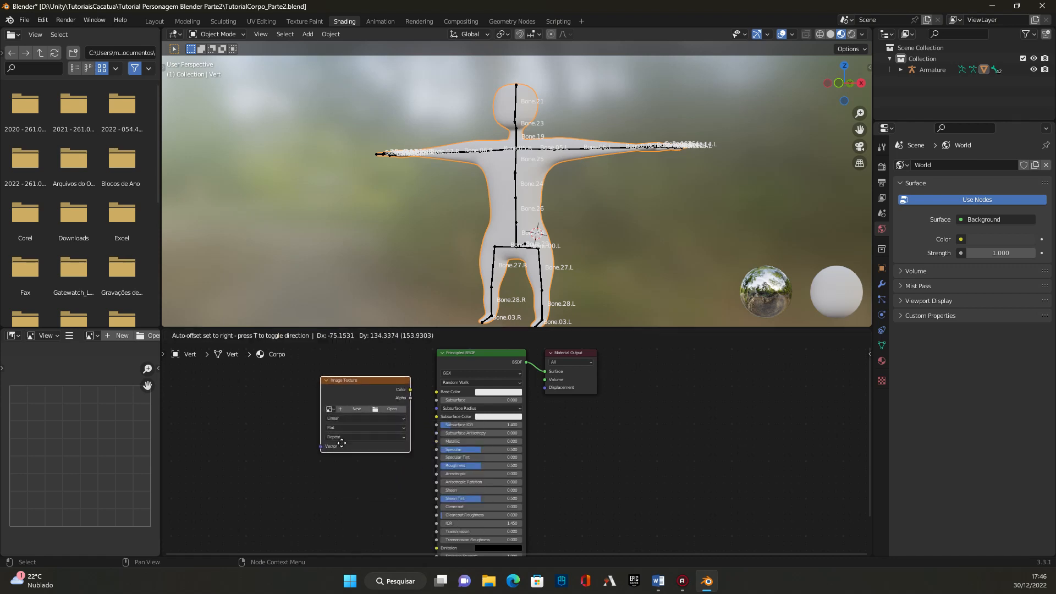
pyautogui.click(335, 442)
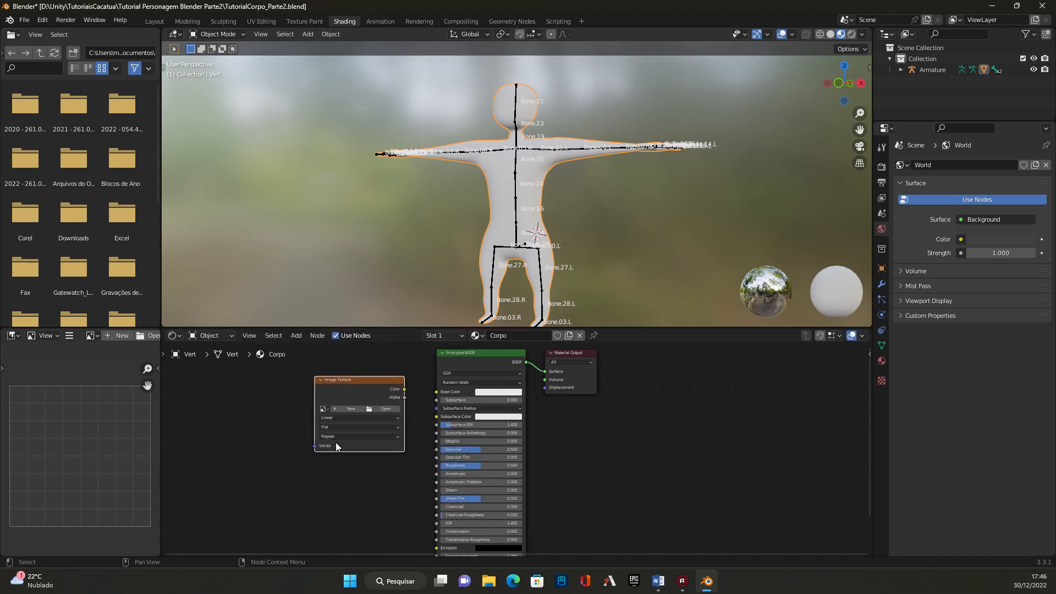
# Load colorPallete.png into the Image Texture node and connect its Color output to the Principled BSDF's Base Color.
pyautogui.click(385, 409)
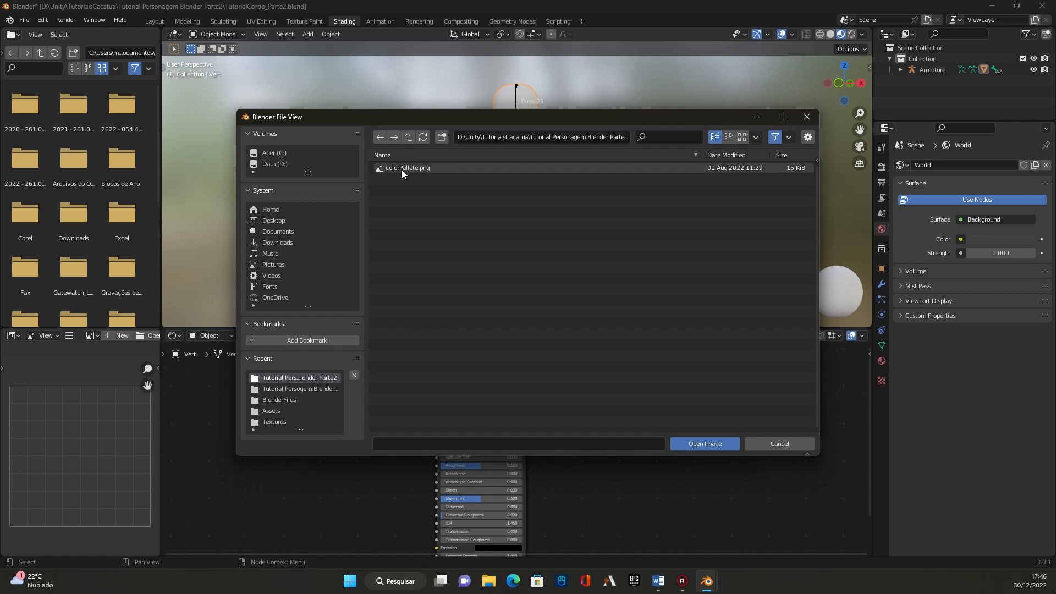
pyautogui.click(411, 168)
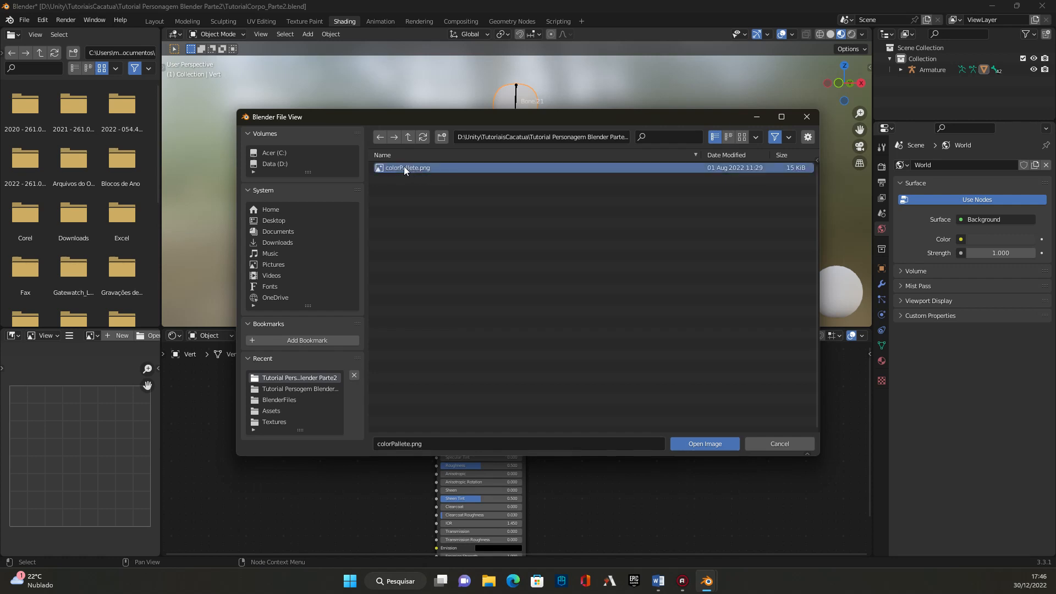
pyautogui.click(699, 444)
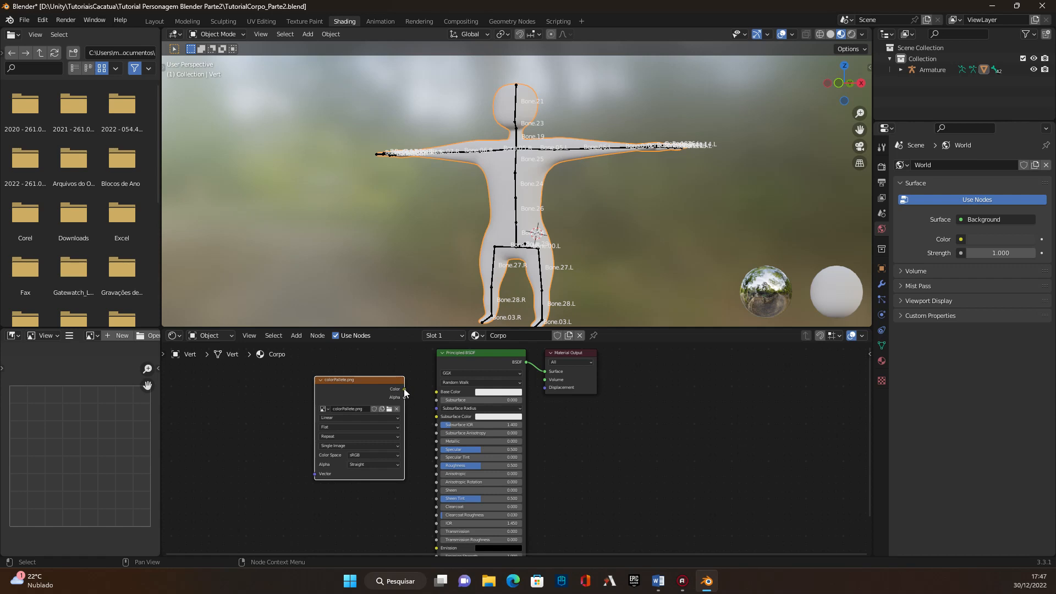
pyautogui.moveTo(404, 388); pyautogui.dragTo(437, 393)
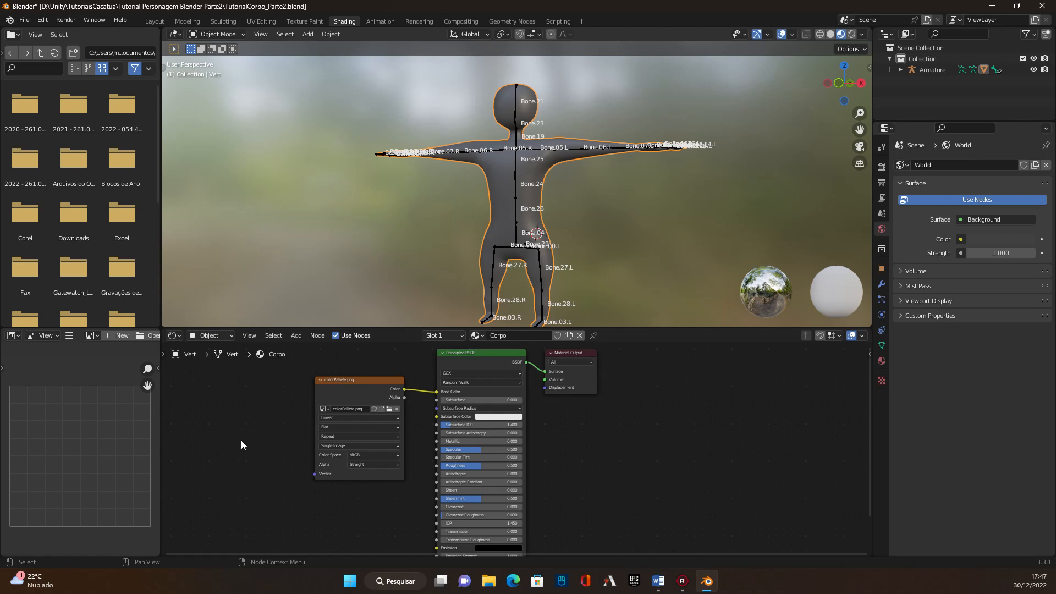
# Add a Texture Coordinate node and connect its UV output to the Vector input of the colorPallete.png node.
pyautogui.hotkey('shift', 'a')
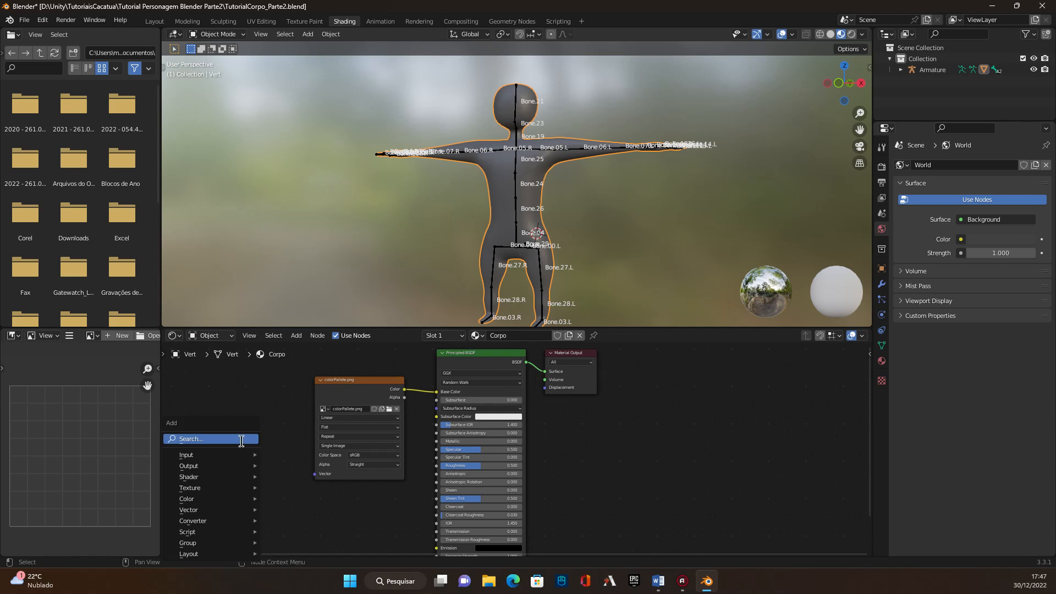
pyautogui.click(242, 439)
pyautogui.write('ordina')
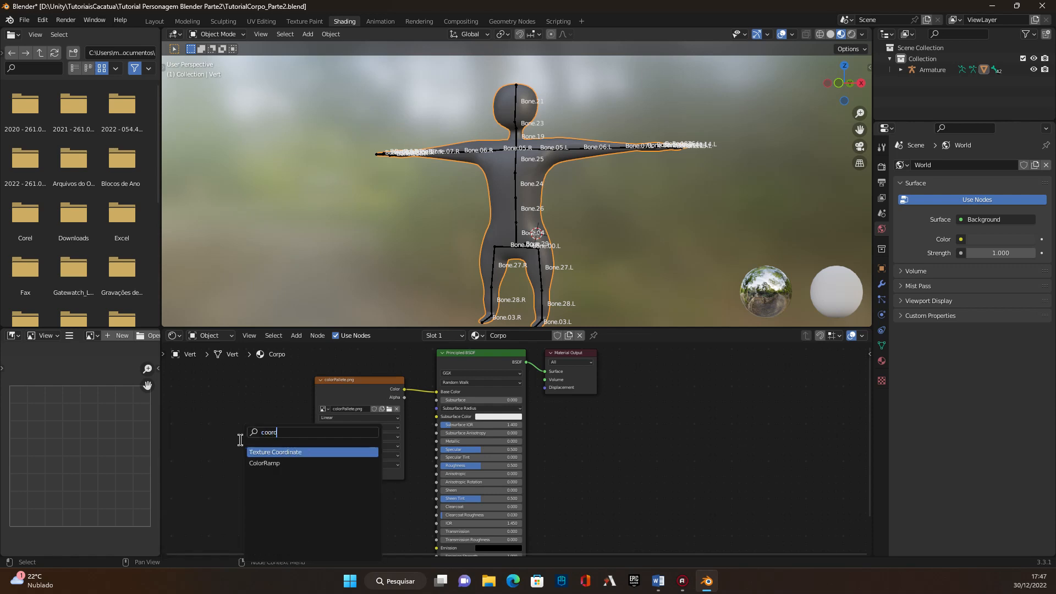
pyautogui.click(280, 453)
pyautogui.click(245, 402)
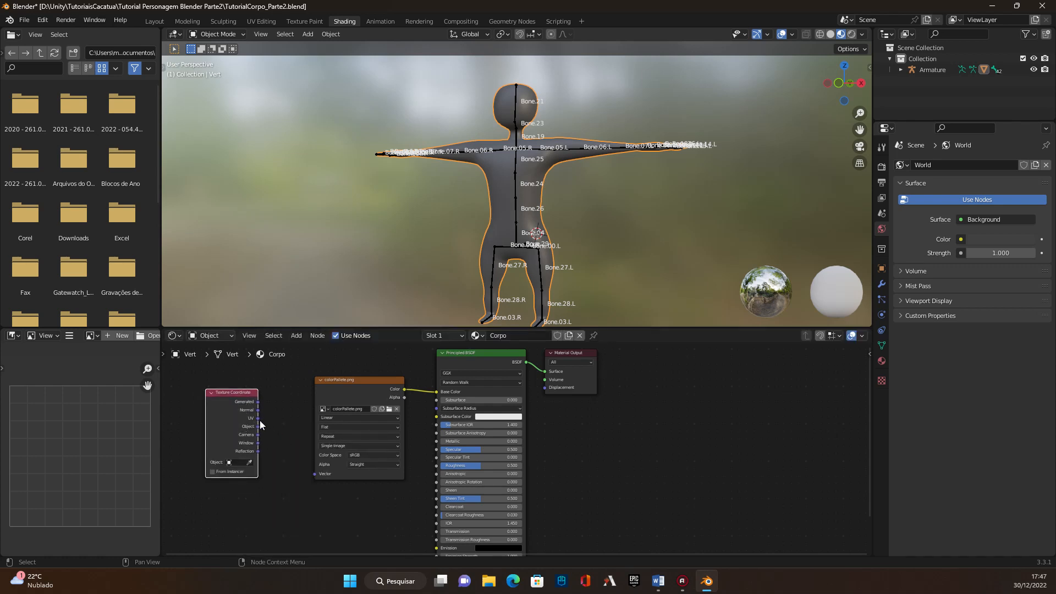
pyautogui.moveTo(258, 418); pyautogui.dragTo(312, 475)
pyautogui.moveTo(382, 240); pyautogui.dragTo(406, 240, button='middle')
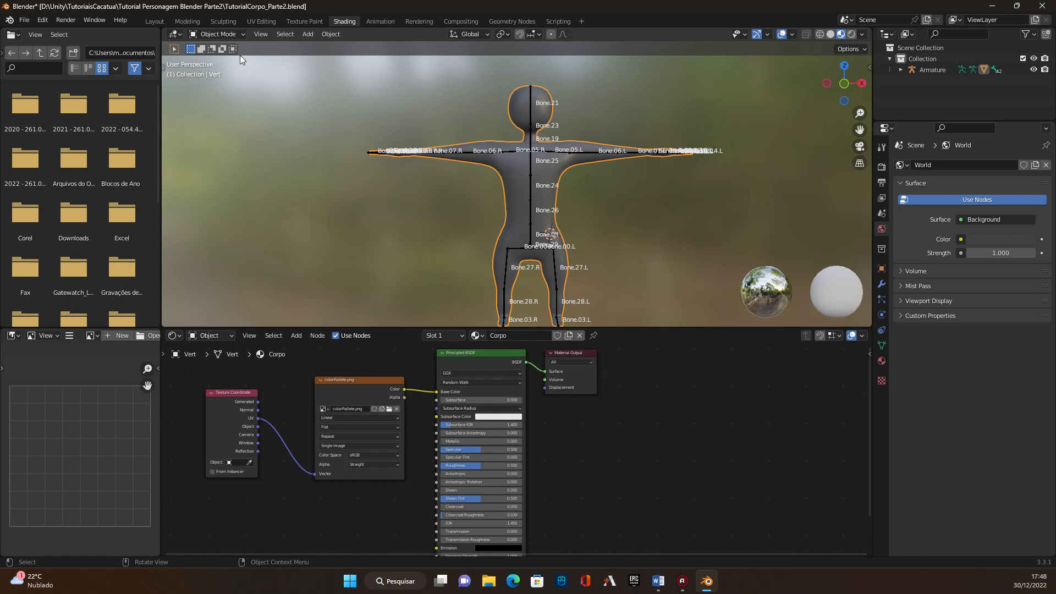
# Unwrap the entire body mesh in Edit Mode with Smart UV Project, keeping the default 66° angle limit.
pyautogui.click(224, 35)
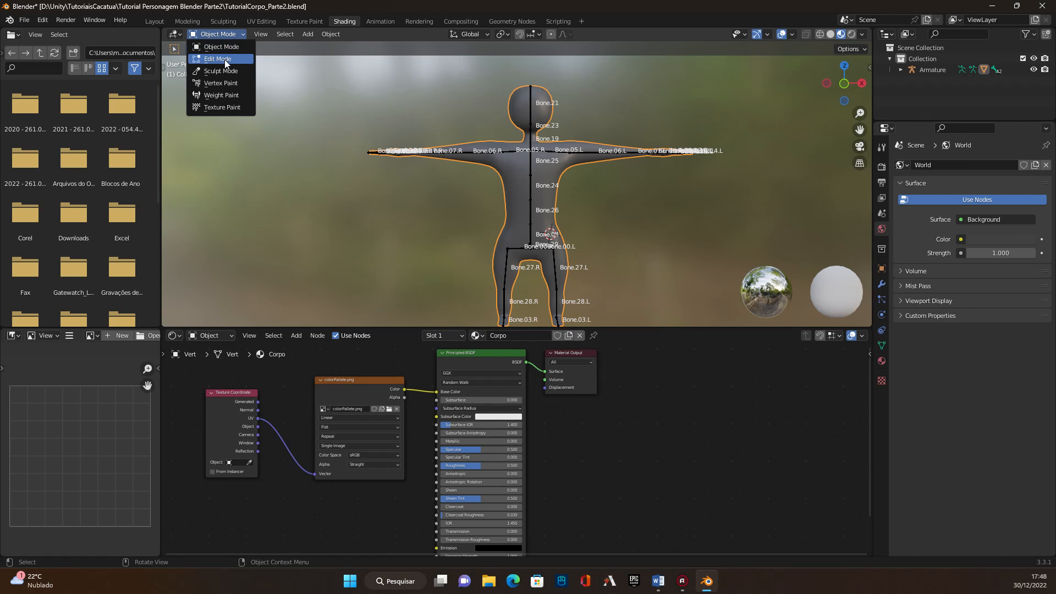
pyautogui.click(224, 59)
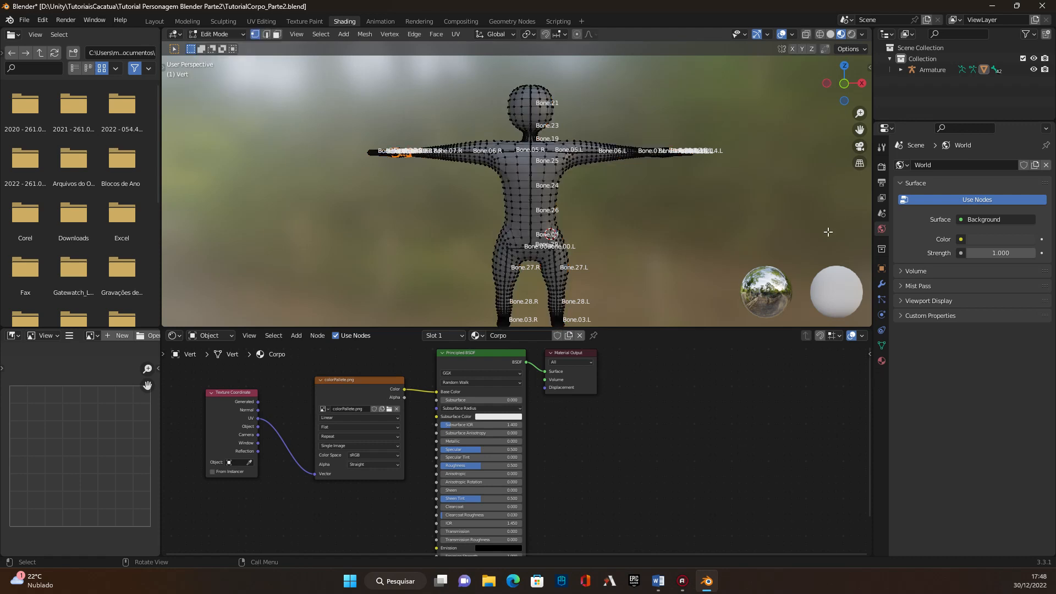
pyautogui.press('a')
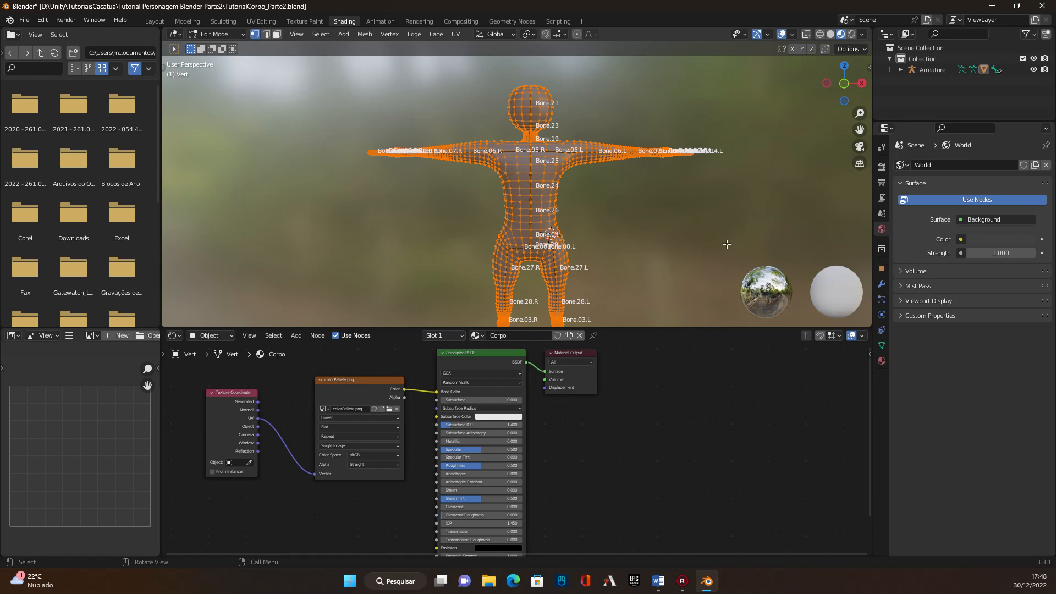
pyautogui.press('u')
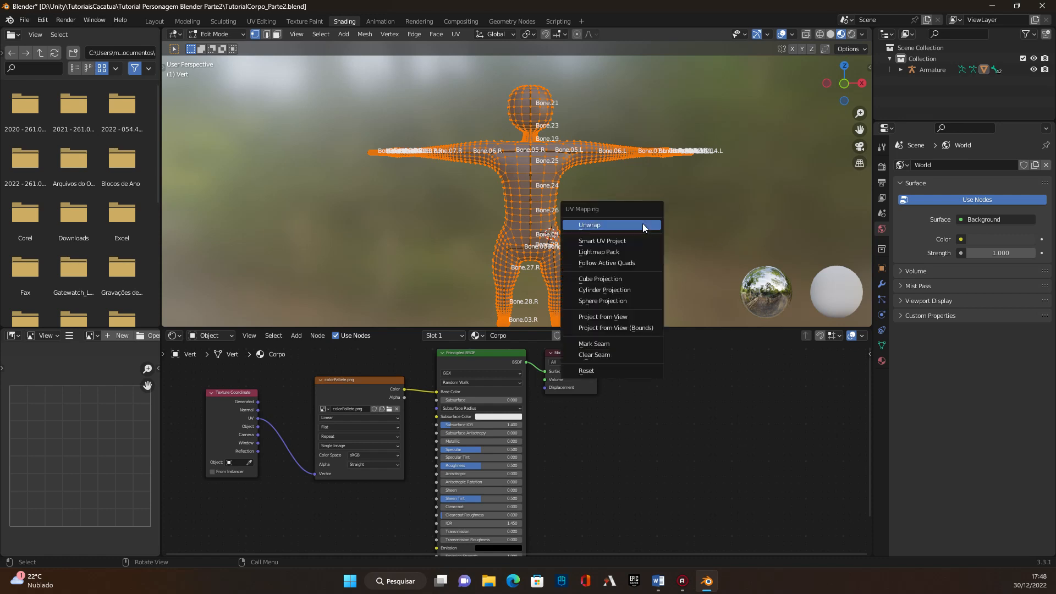
pyautogui.click(610, 241)
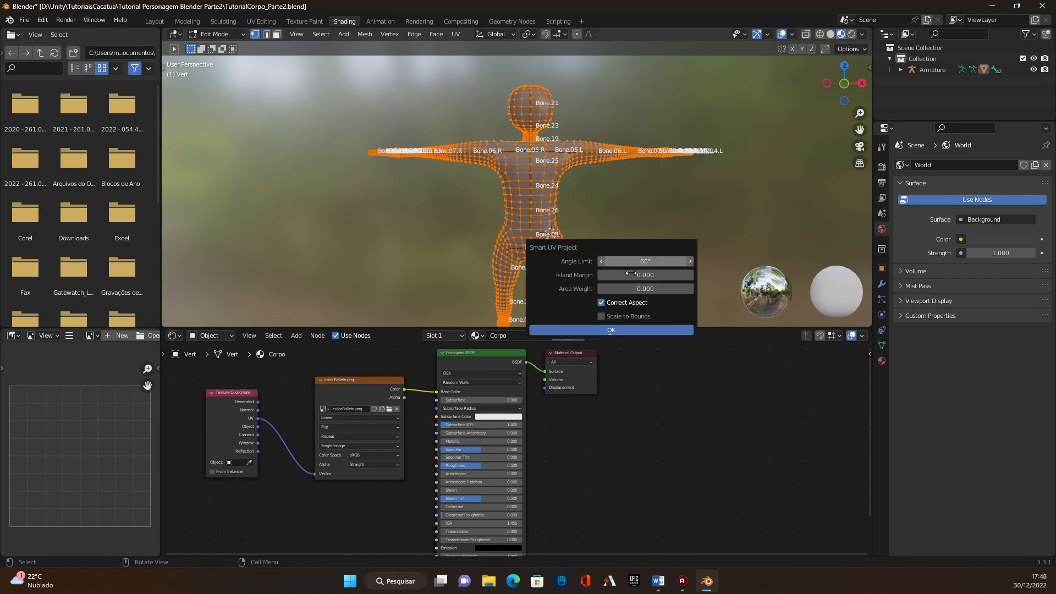
pyautogui.click(604, 328)
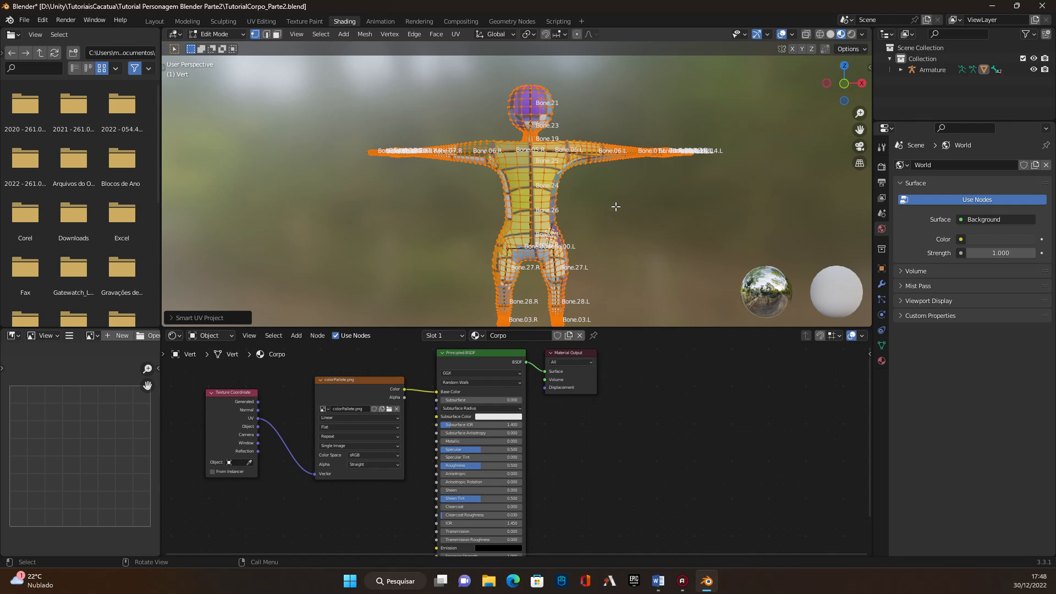
# Check the palette colours on the deselected body, reselect the whole mesh and switch to the UV Editing workspace.
pyautogui.scroll(4, 630, 209)
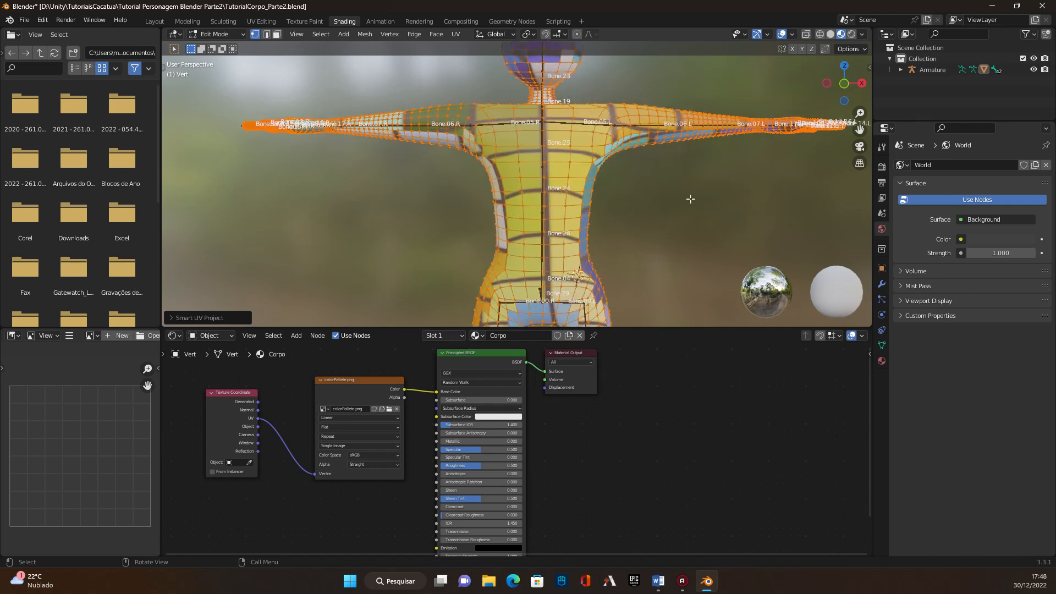
pyautogui.hotkey('alt', 'a')
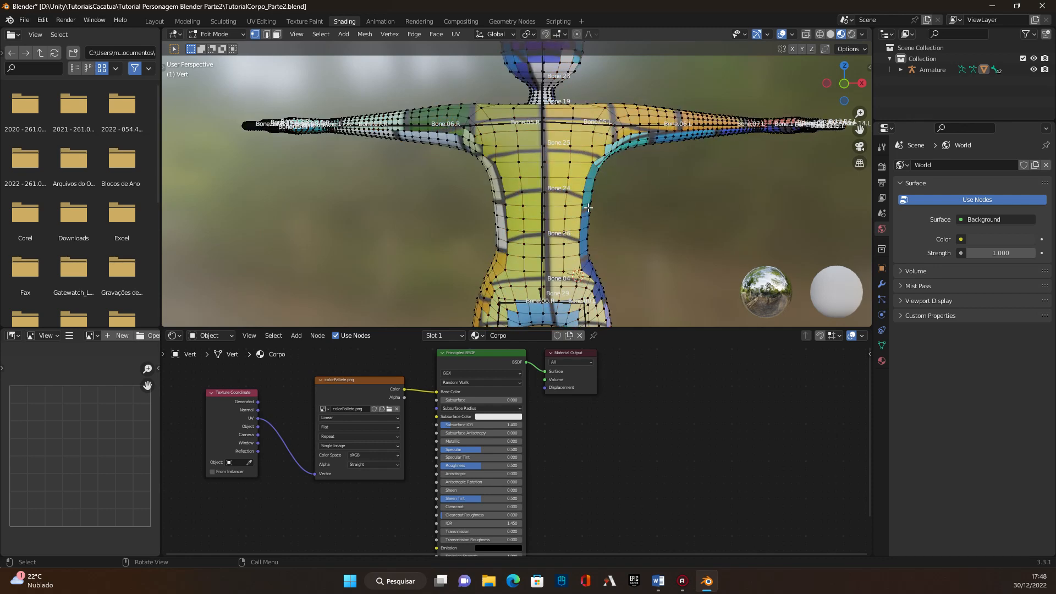
pyautogui.moveTo(672, 225)
pyautogui.mouseDown(button='middle')
pyautogui.moveTo(608, 235)
pyautogui.moveTo(639, 250)
pyautogui.moveTo(727, 251)
pyautogui.moveTo(715, 231)
pyautogui.moveTo(655, 226)
pyautogui.moveTo(675, 228)
pyautogui.moveTo(670, 236)
pyautogui.mouseUp(button='middle')
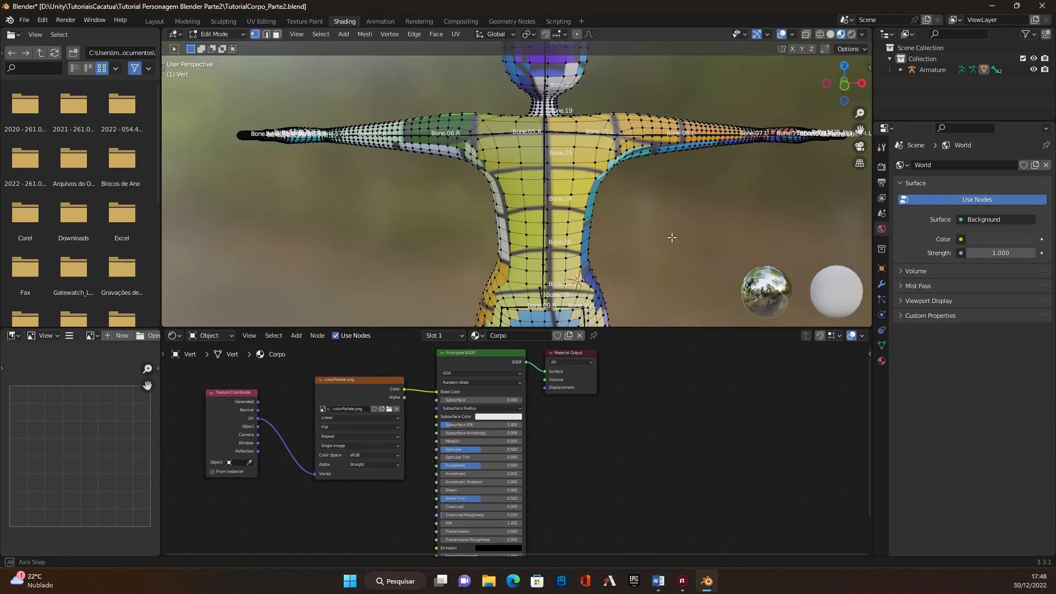
pyautogui.press('a')
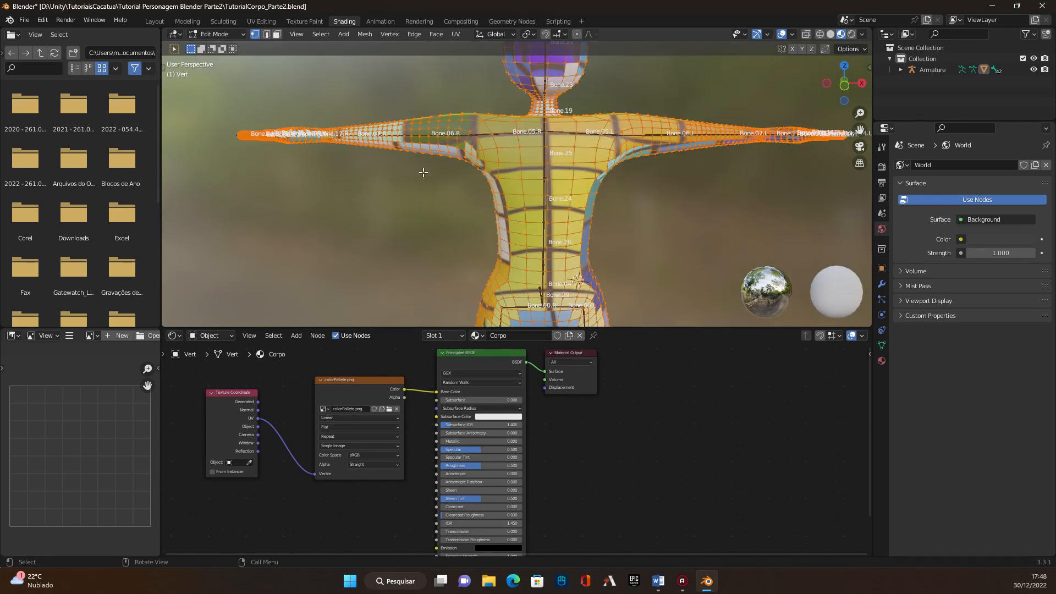
pyautogui.scroll(-2, 652, 181)
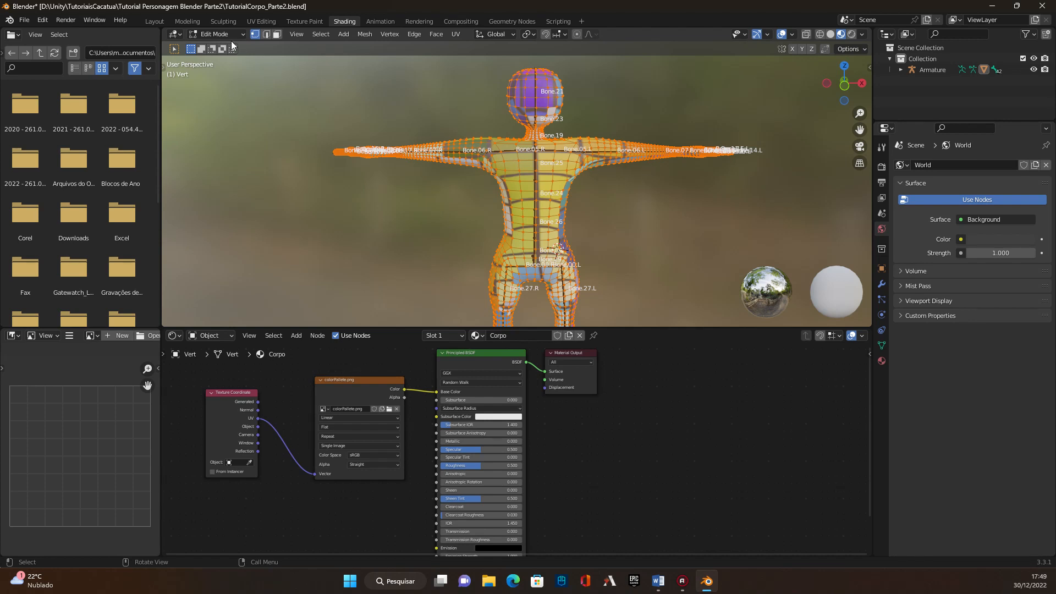
pyautogui.click(259, 23)
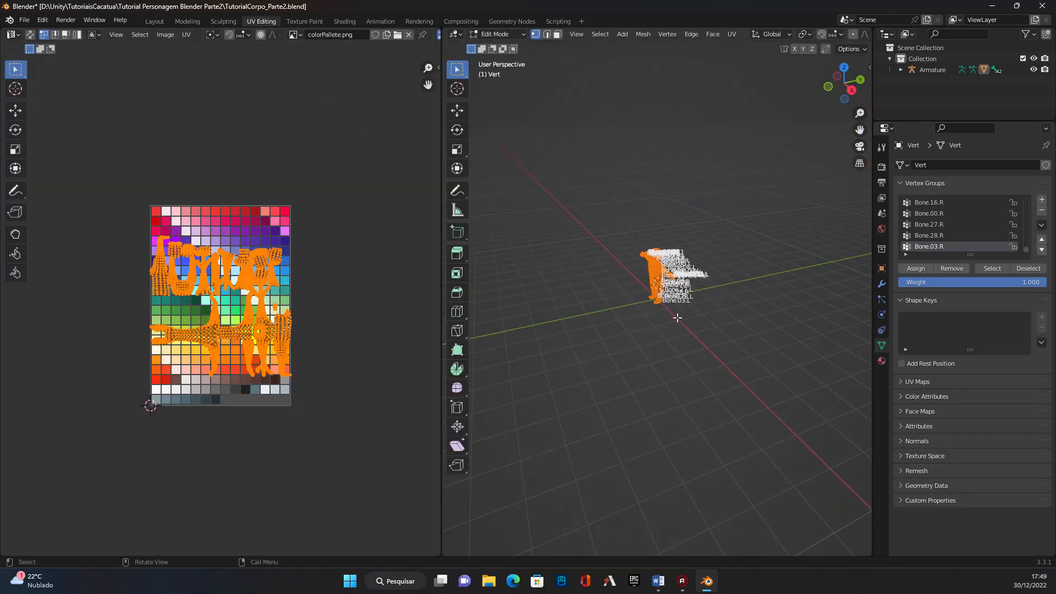
# Face the body from the front and switch the 3D viewport to Material Preview shading.
pyautogui.scroll(8, 654, 328)
pyautogui.moveTo(578, 286); pyautogui.dragTo(665, 283, button='middle')
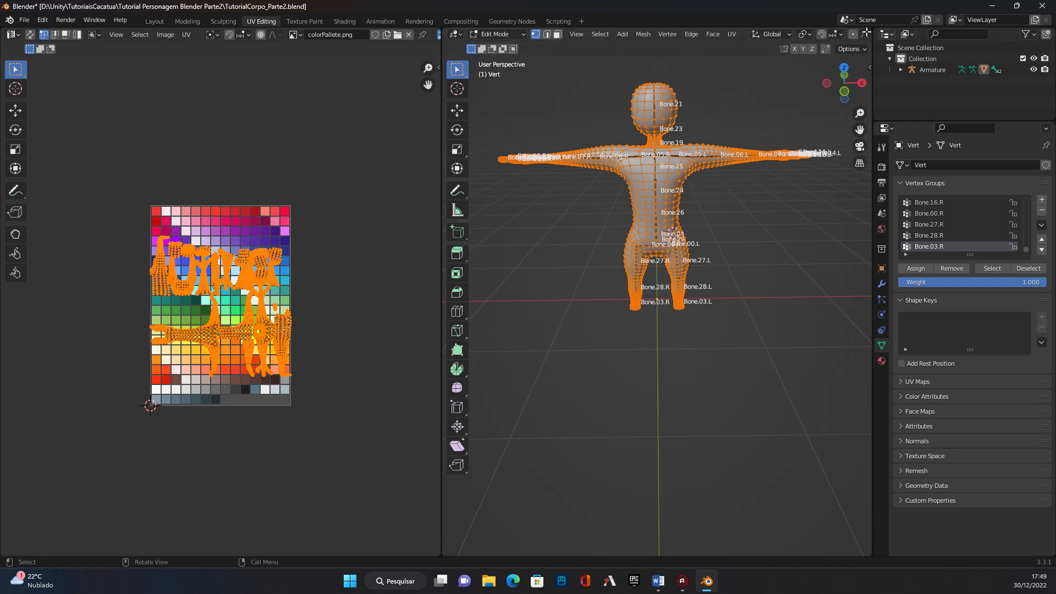
pyautogui.moveTo(870, 43); pyautogui.dragTo(1006, 53)
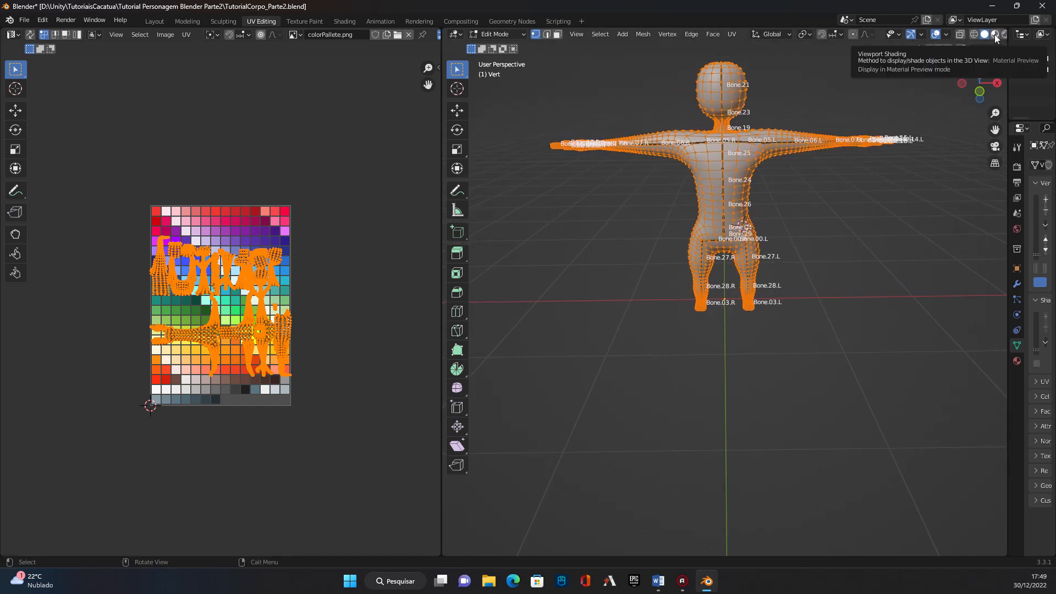
pyautogui.click(995, 35)
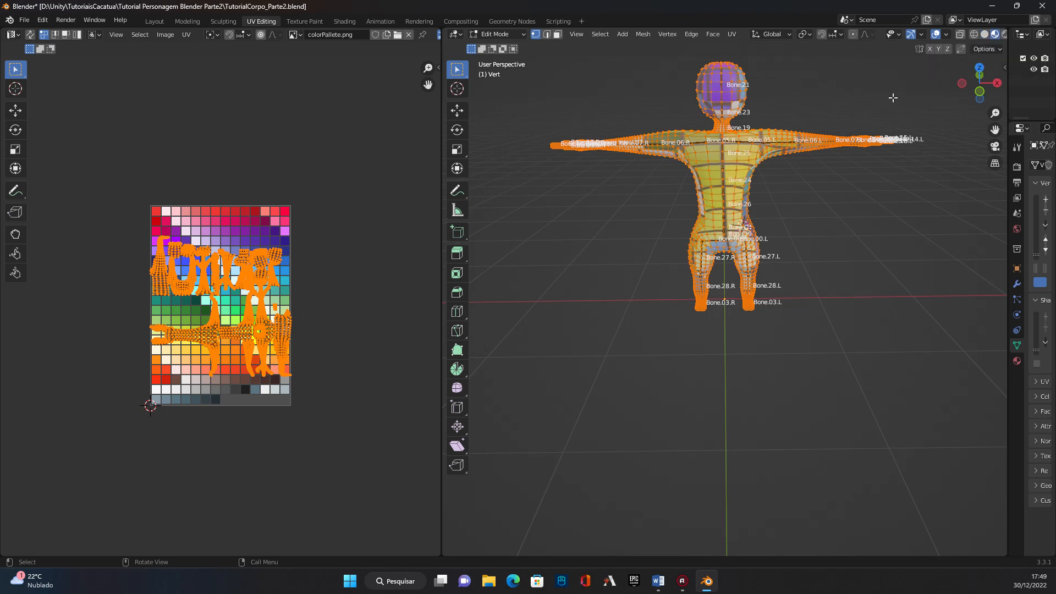
pyautogui.moveTo(1005, 88); pyautogui.dragTo(867, 88)
pyautogui.scroll(3, 599, 196)
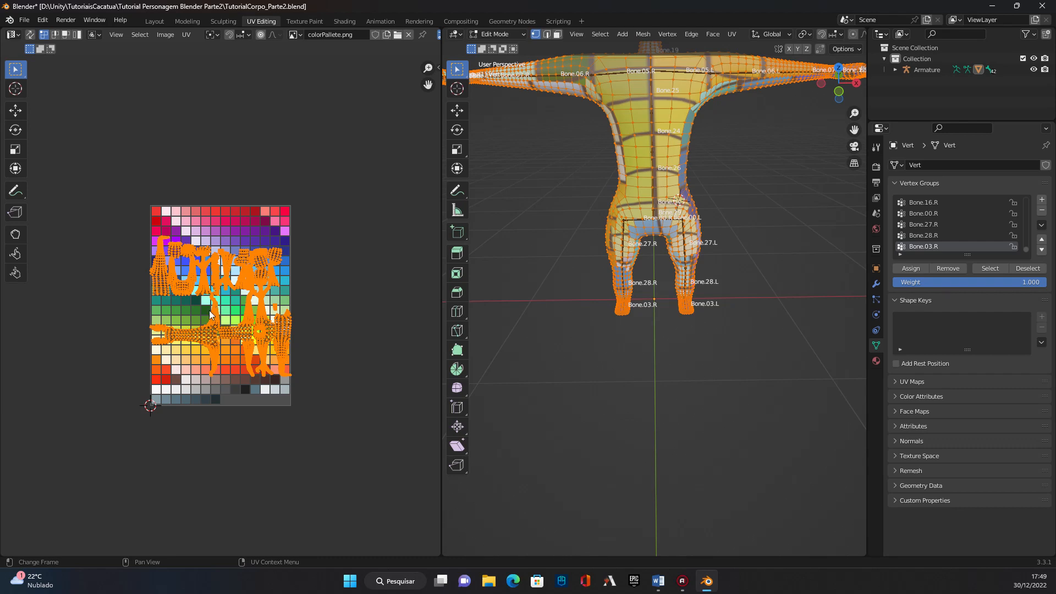
# Examine how the UV islands fall on the palette colours, deselecting and reselecting the whole body mesh to compare.
pyautogui.scroll(4, 198, 313)
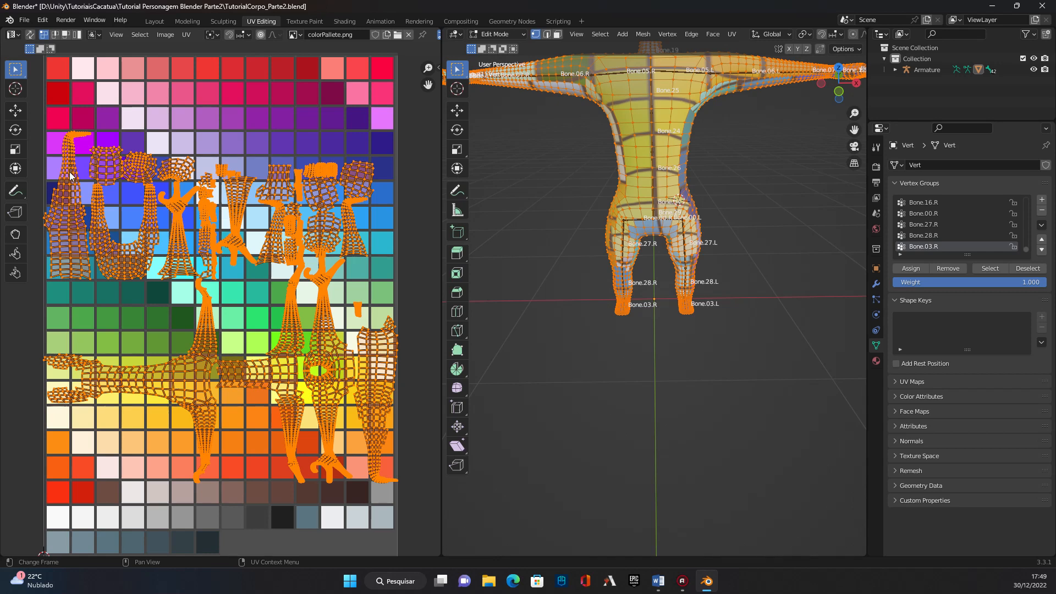
pyautogui.scroll(-1, 365, 272)
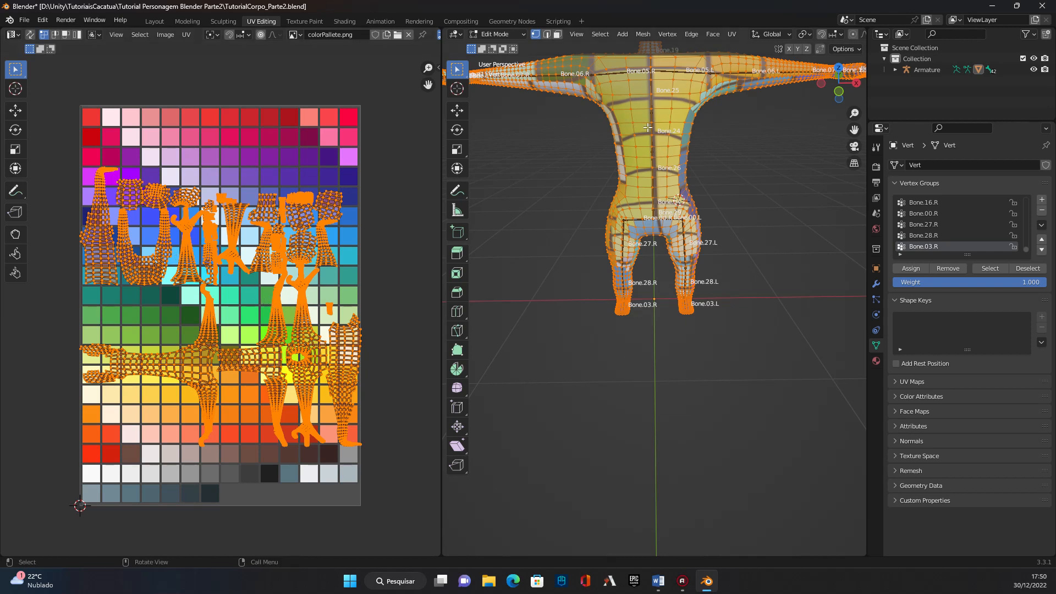
pyautogui.click(573, 136)
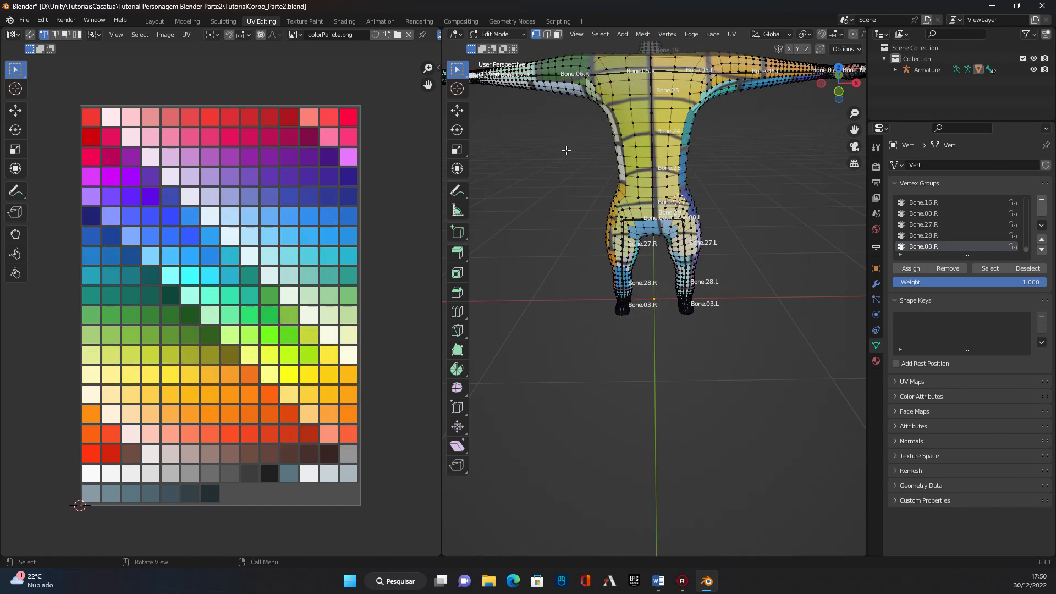
pyautogui.scroll(-3, 556, 197)
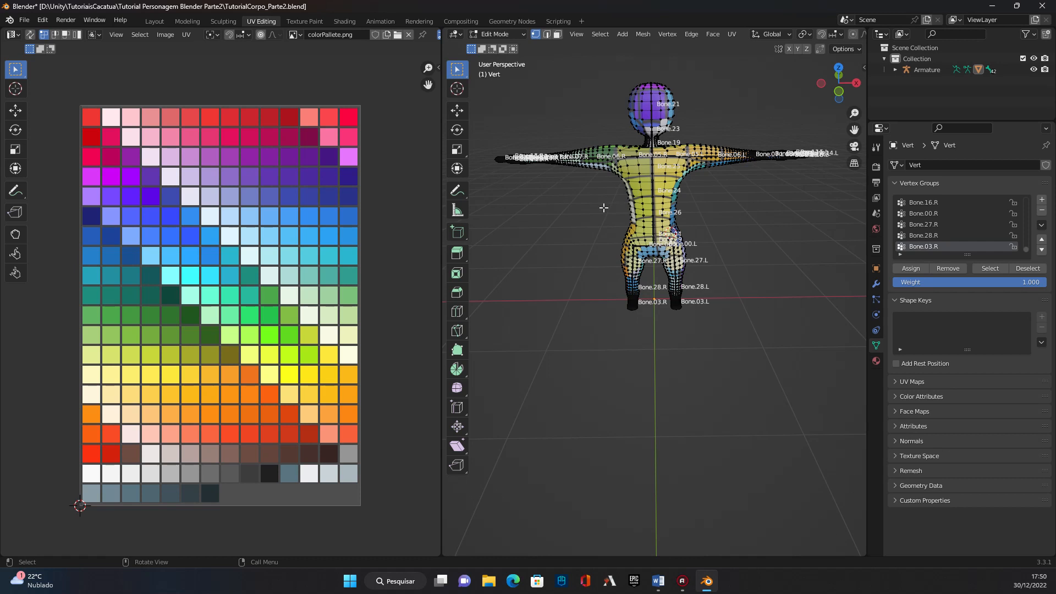
pyautogui.scroll(1, 648, 225)
pyautogui.press('a')
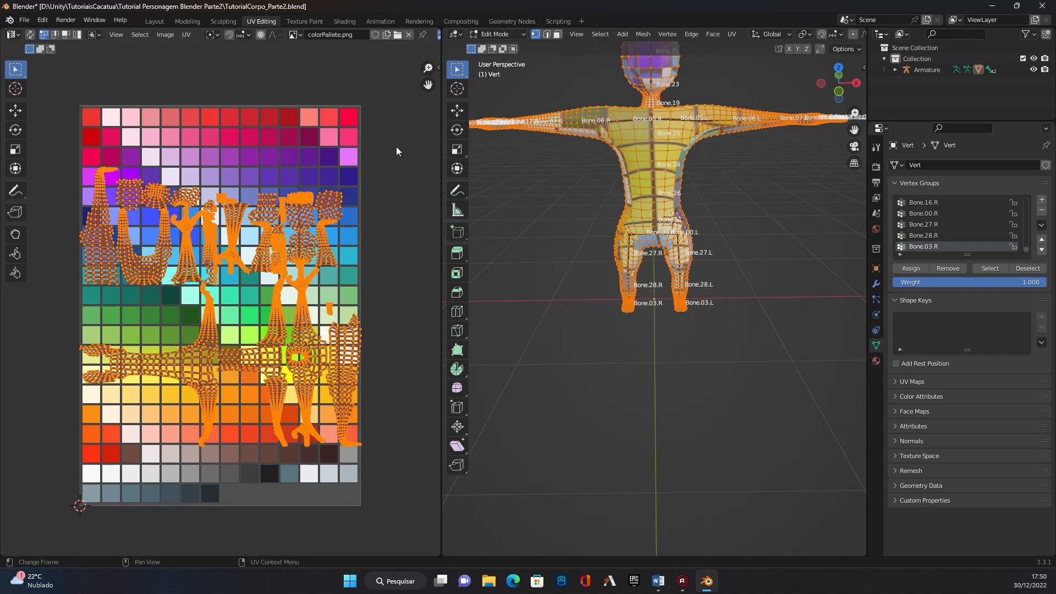
# Select all of the body's UVs in the UV editor and scale them to 0, collapsing them into a single point.
pyautogui.hotkey('alt', 'a')
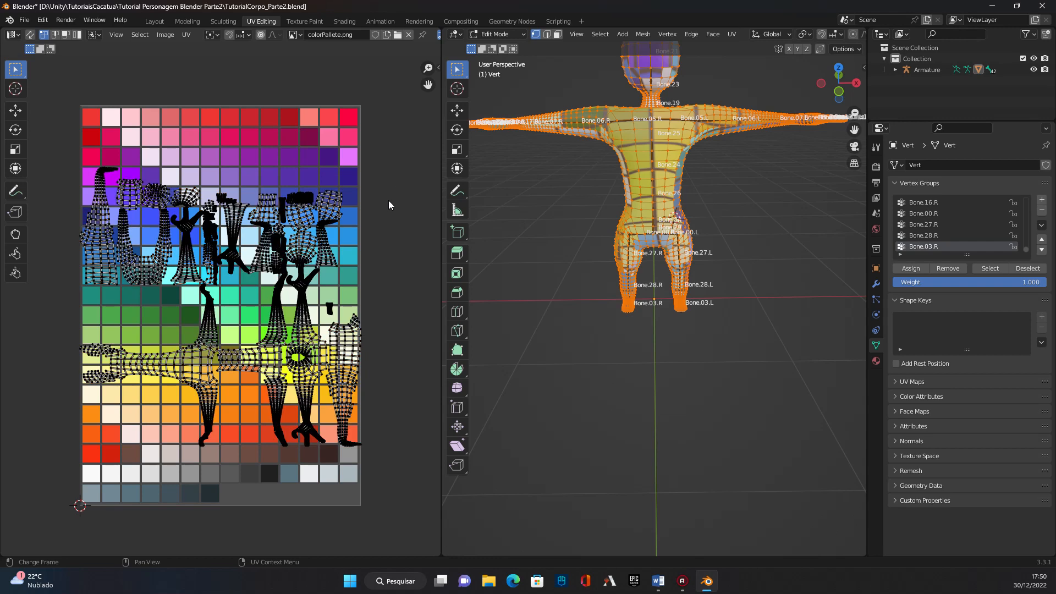
pyautogui.press('a')
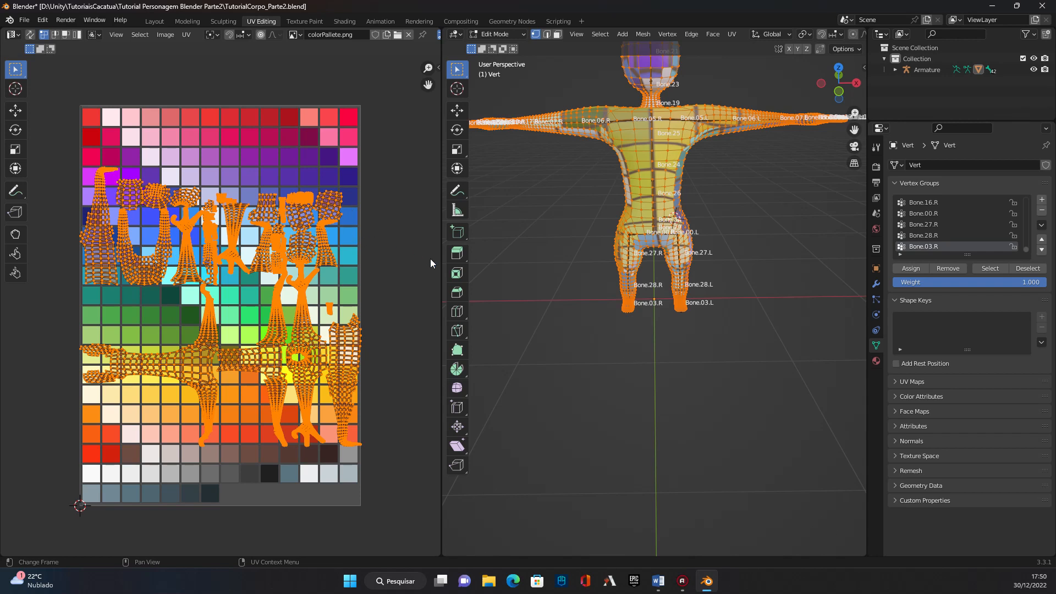
pyautogui.press('s')
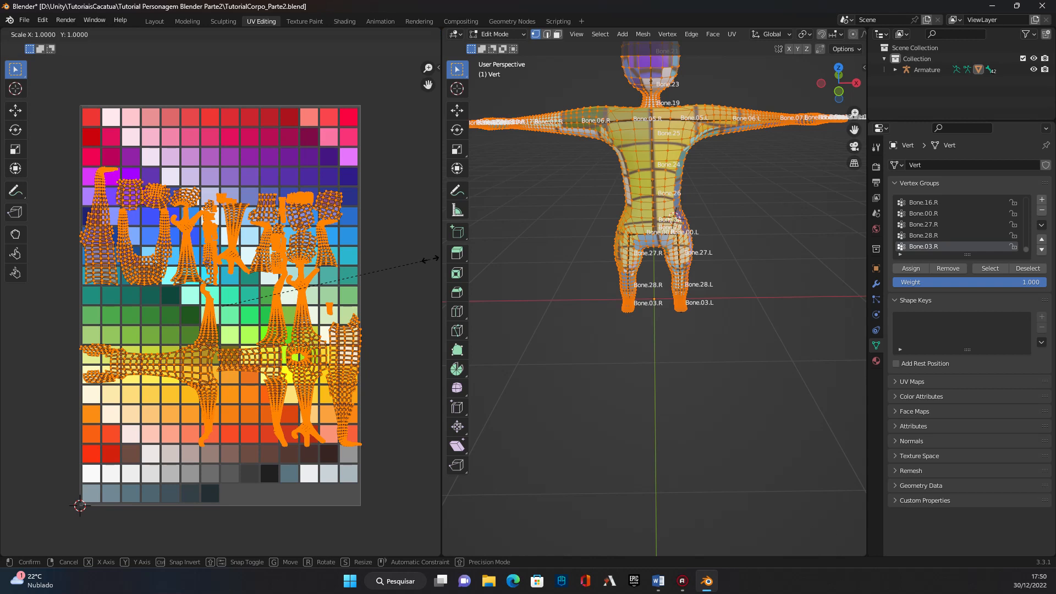
pyautogui.press('0')
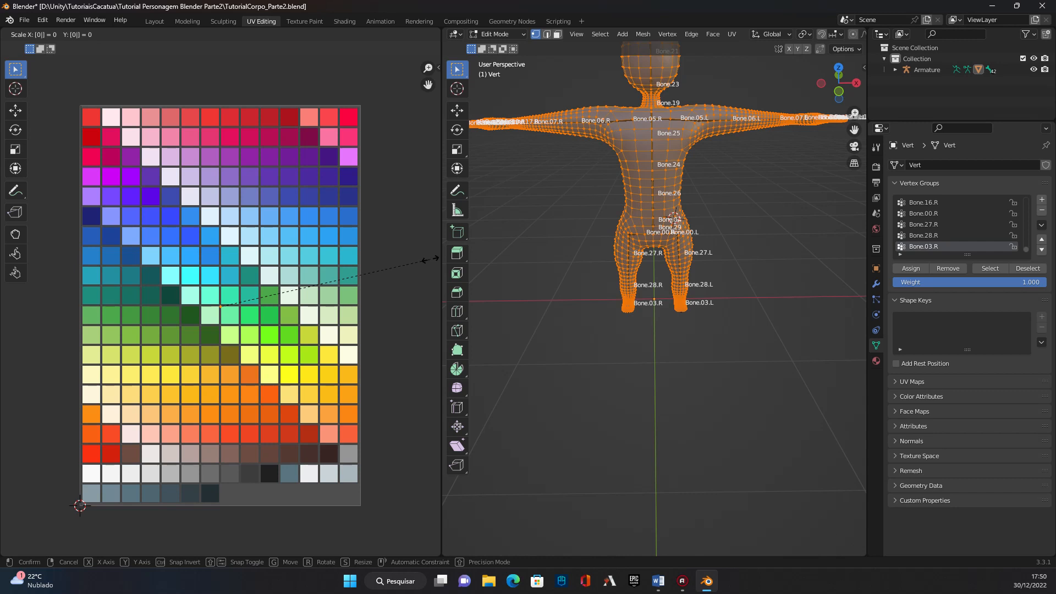
pyautogui.press('Return')
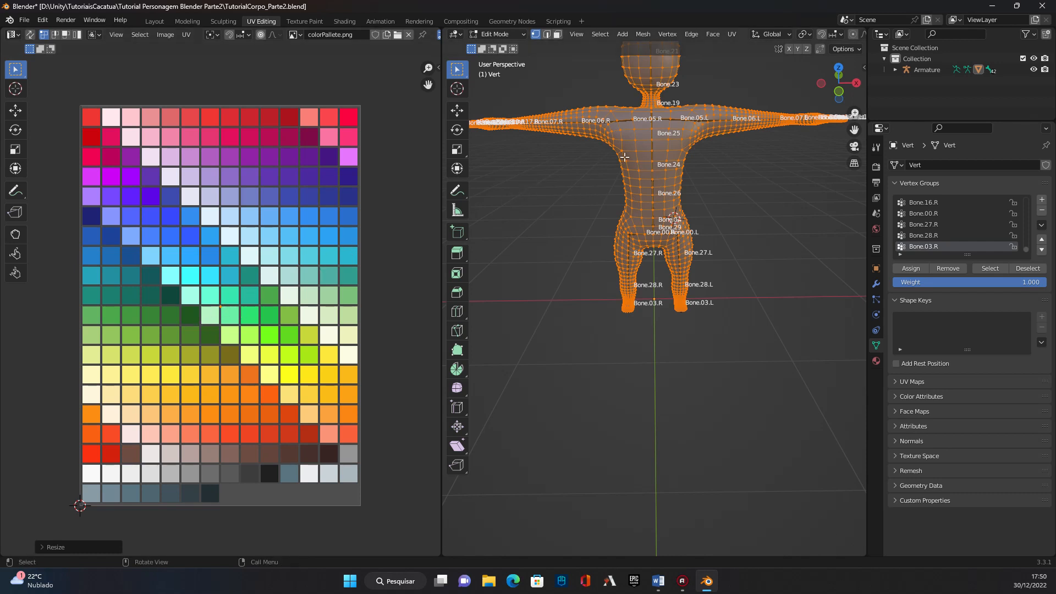
# Move the collapsed UV point onto a dark green palette swatch to colour the whole body, then deselect the mesh.
pyautogui.scroll(-3, 699, 168)
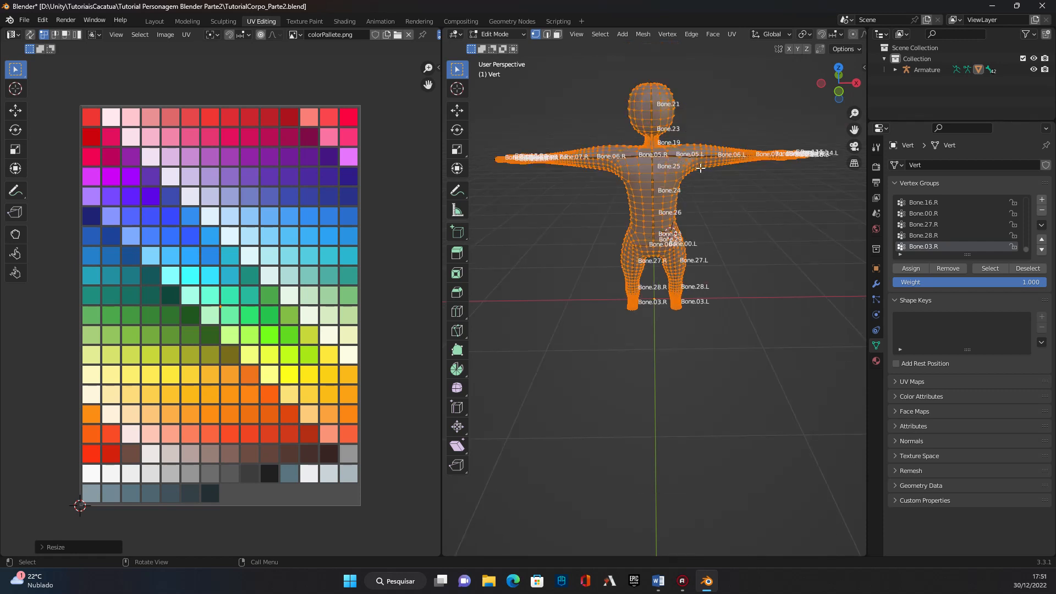
pyautogui.scroll(3, 707, 183)
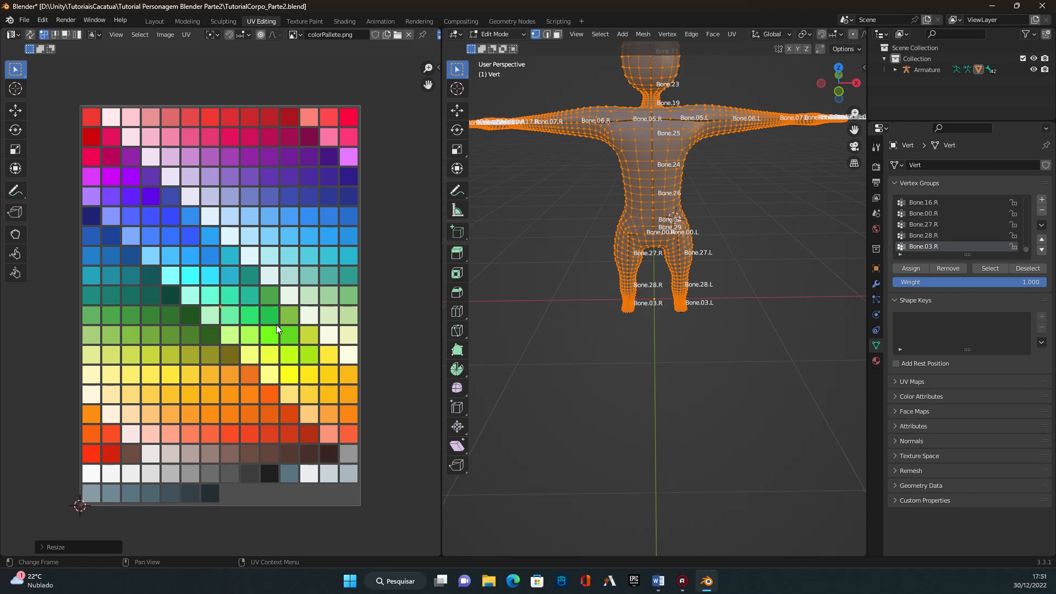
pyautogui.press('g')
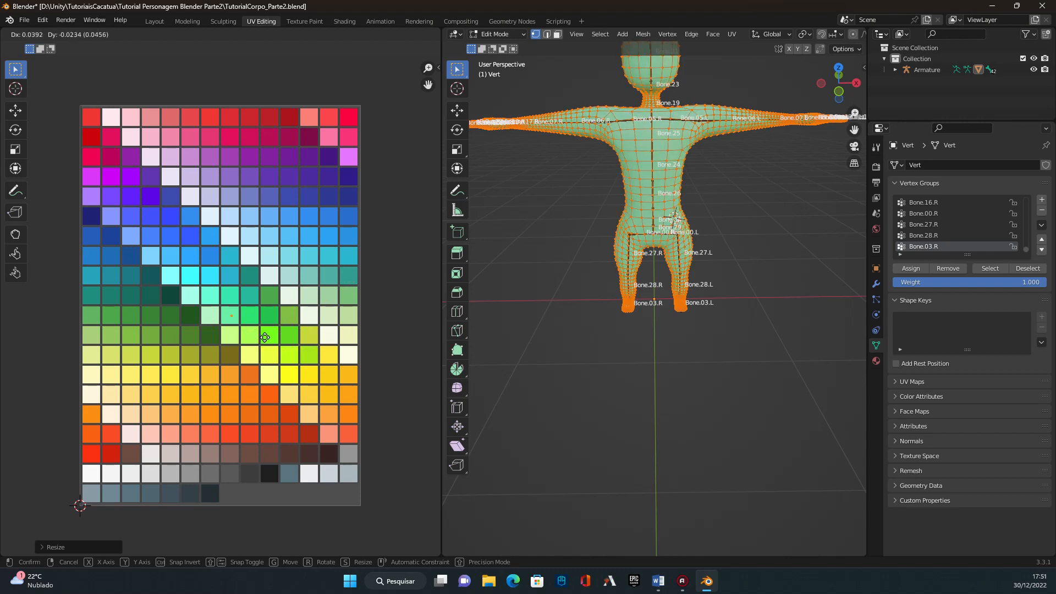
pyautogui.click(223, 334)
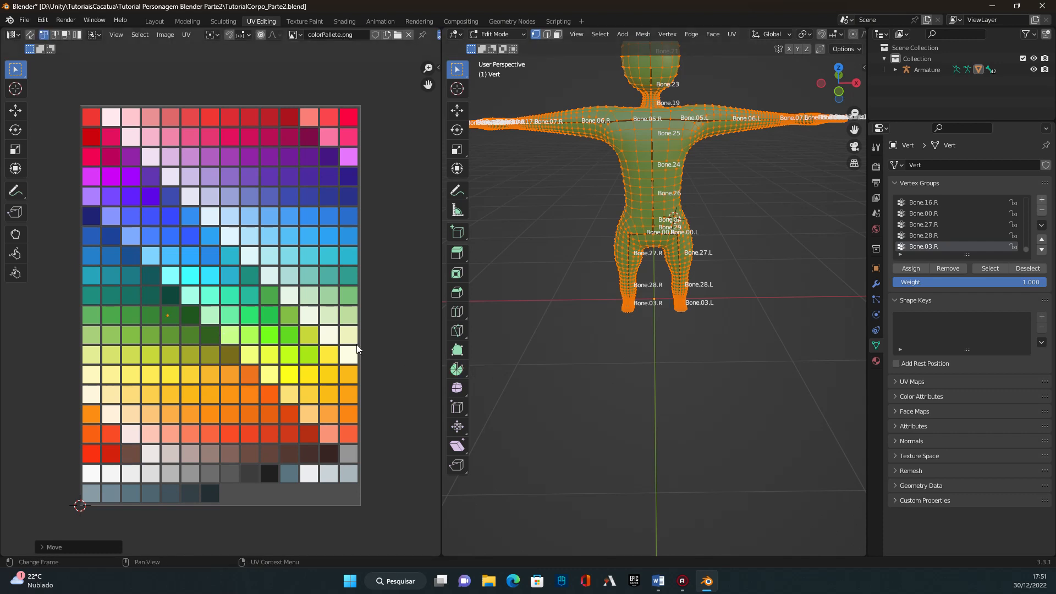
pyautogui.scroll(-4, 712, 245)
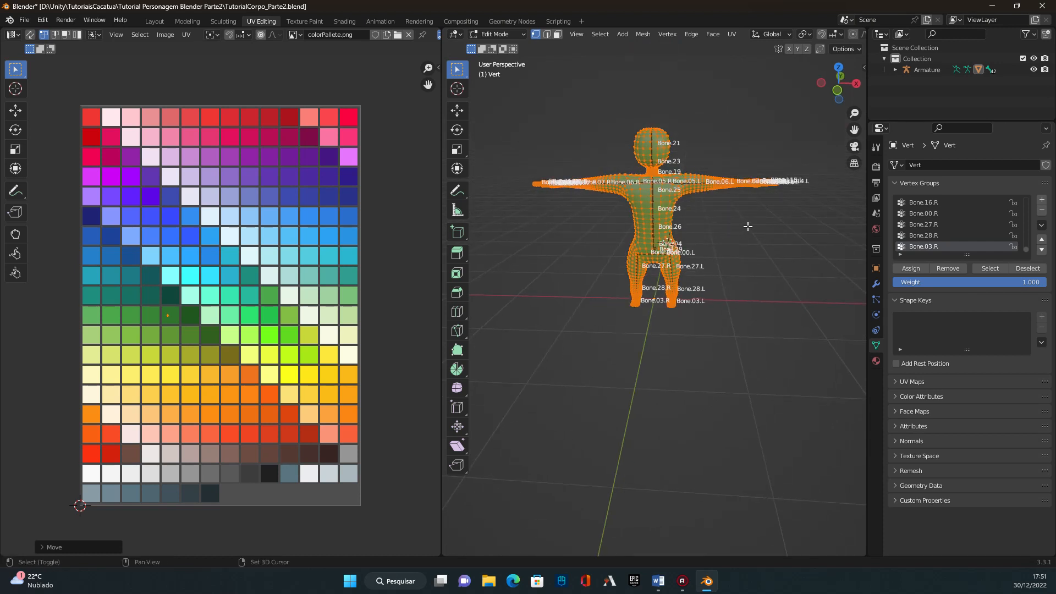
pyautogui.keyDown('shift'); pyautogui.moveTo(743, 226); pyautogui.dragTo(747, 267, button='middle'); pyautogui.keyUp('shift')
pyautogui.scroll(7, 734, 333)
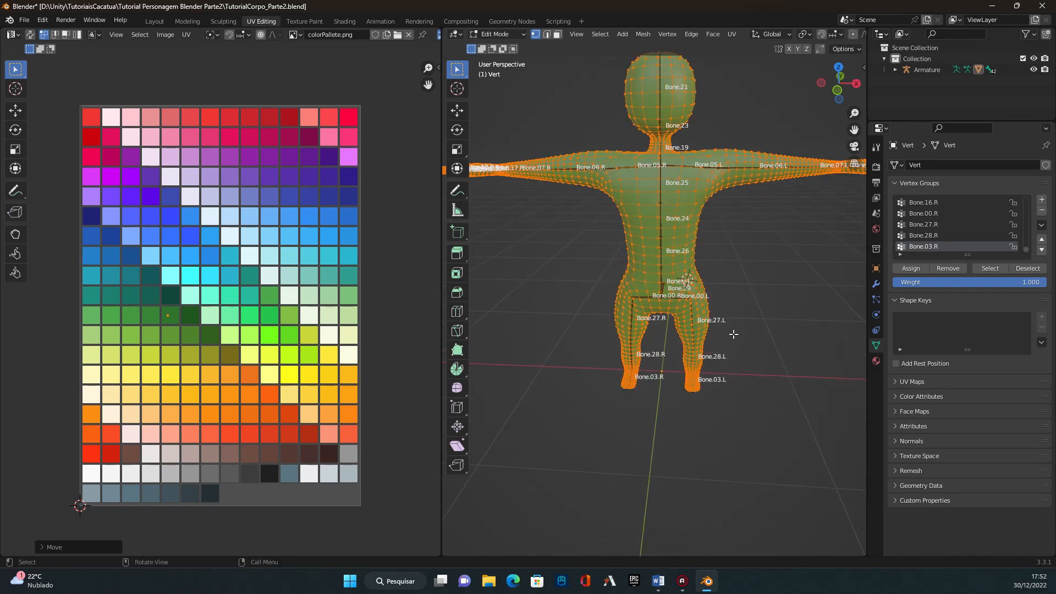
pyautogui.click(775, 206)
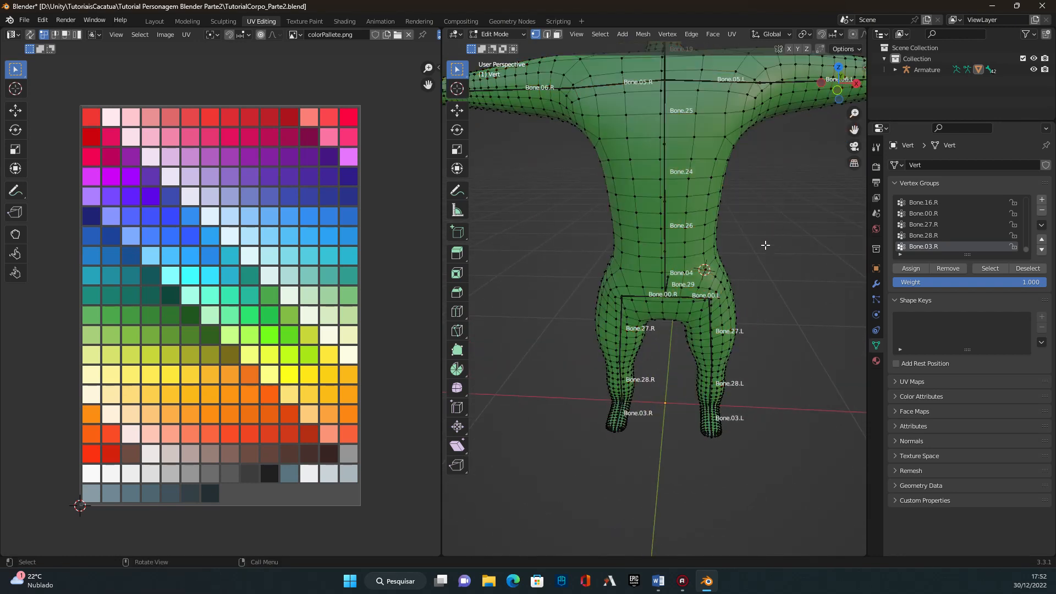
# Select the four corner vertices of a chest face and check where its UV point sits on the palette.
pyautogui.scroll(-3, 762, 254)
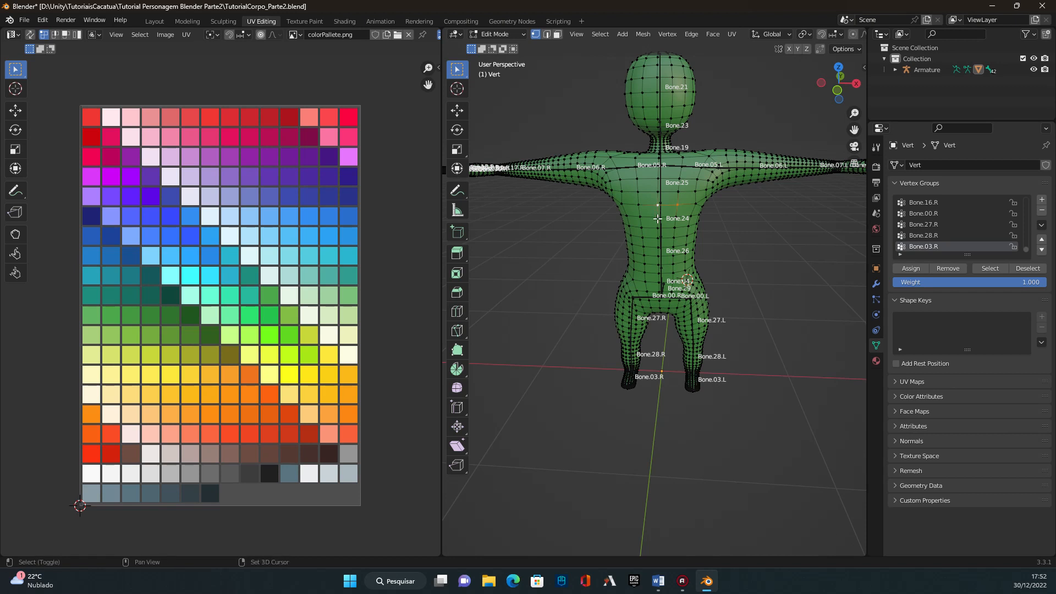
pyautogui.keyDown('shift'); pyautogui.click(677, 217); pyautogui.keyUp('shift')
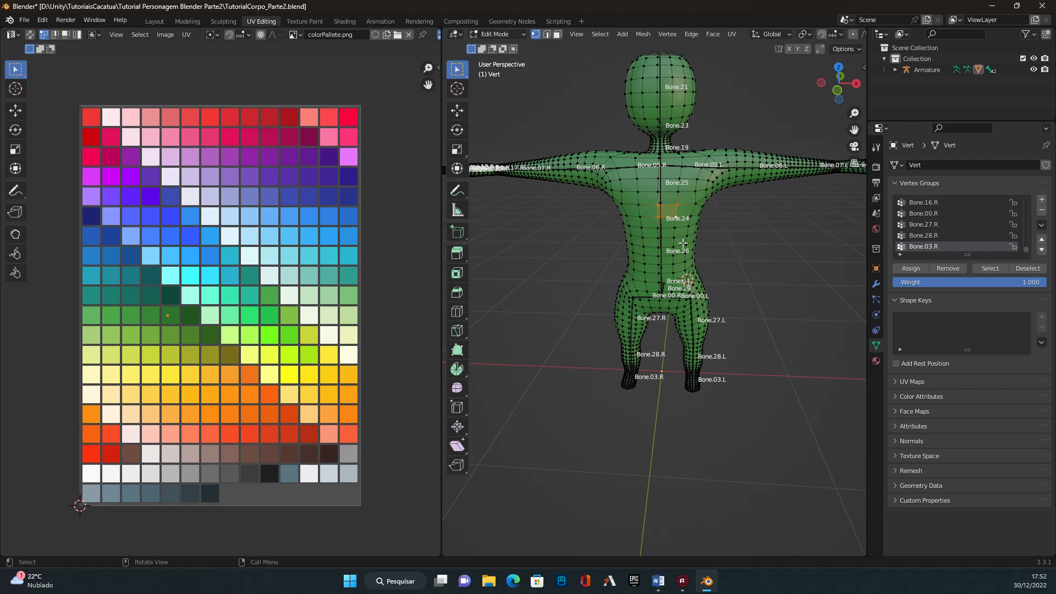
pyautogui.scroll(3, 715, 247)
pyautogui.scroll(-3, 720, 247)
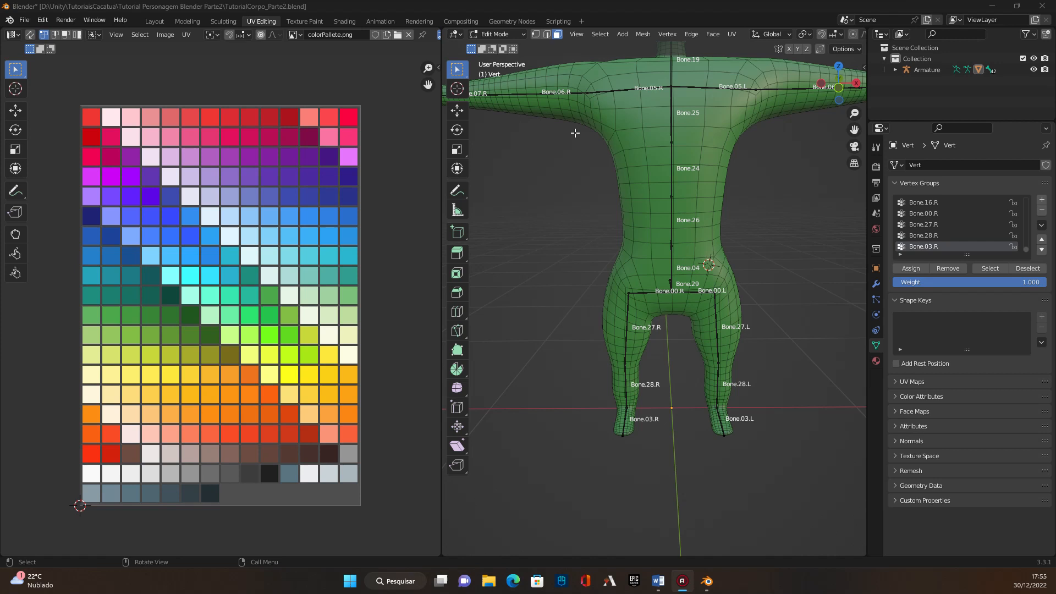
# Select the torso faces from chest to waist on the front and back of the body in face select mode.
pyautogui.moveTo(596, 120); pyautogui.dragTo(747, 262)
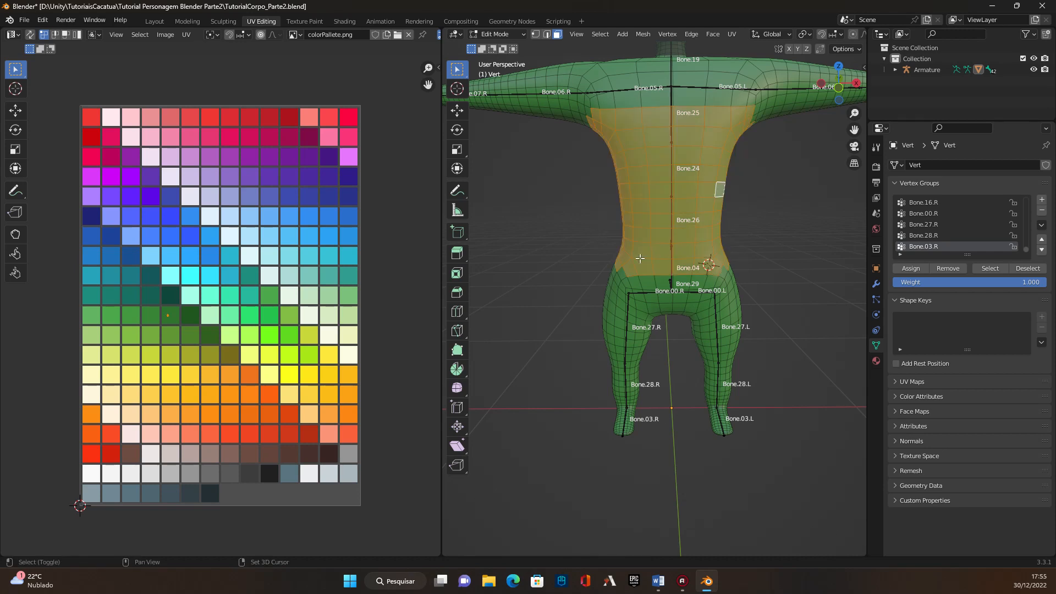
pyautogui.moveTo(509, 277); pyautogui.dragTo(751, 278, button='middle')
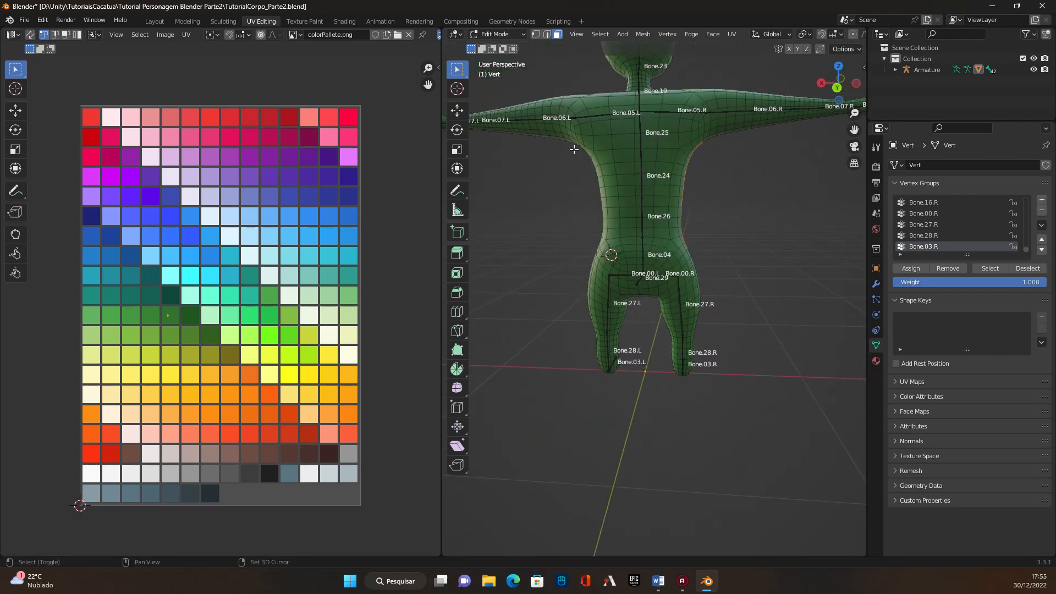
pyautogui.moveTo(570, 147); pyautogui.dragTo(701, 243)
pyautogui.moveTo(753, 282); pyautogui.dragTo(651, 269, button='middle')
pyautogui.scroll(3, 643, 277)
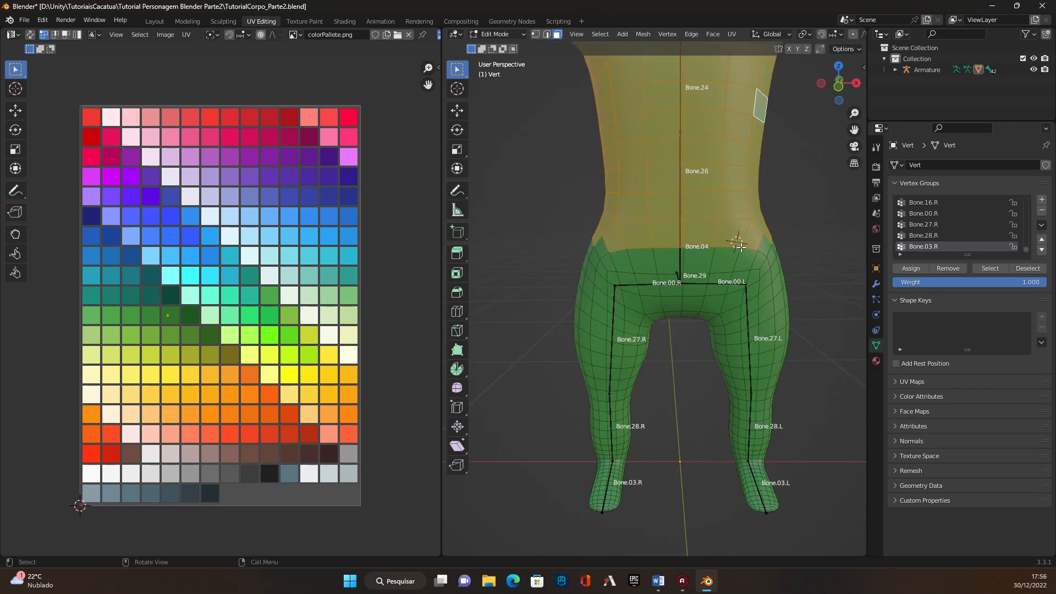
# Remove the lowest row of waist faces across the front of the torso from the selection.
pyautogui.press('shift')
pyautogui.keyDown('shift'); pyautogui.click(616, 244); pyautogui.keyUp('shift')
pyautogui.keyDown('shift'); pyautogui.click(640, 239); pyautogui.keyUp('shift')
pyautogui.keyDown('shift'); pyautogui.click(668, 239); pyautogui.keyUp('shift')
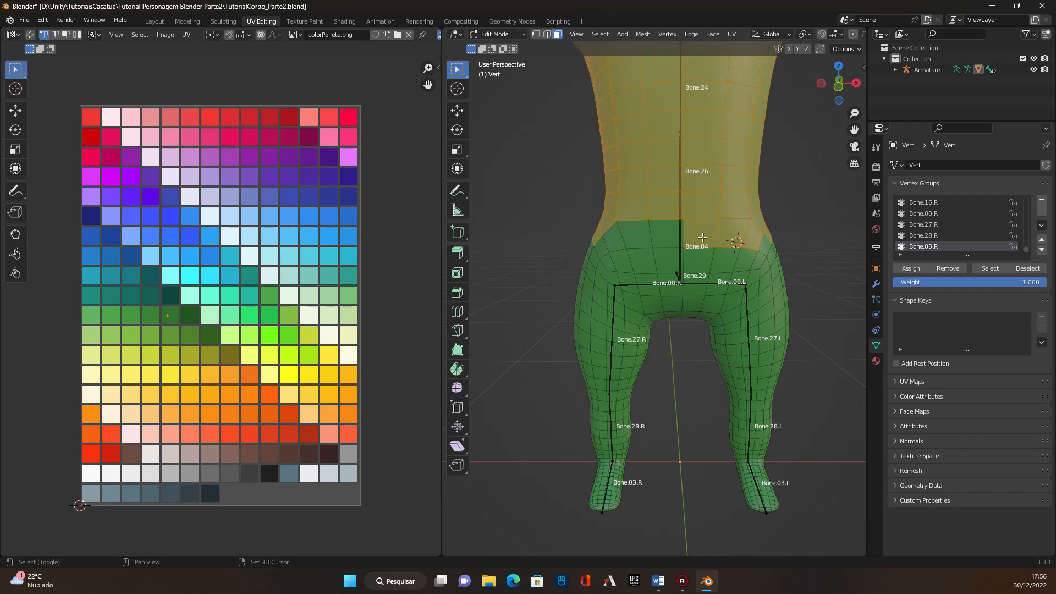
pyautogui.keyDown('shift'); pyautogui.click(704, 235); pyautogui.keyUp('shift')
pyautogui.keyDown('shift'); pyautogui.click(731, 233); pyautogui.keyUp('shift')
pyautogui.keyDown('shift'); pyautogui.click(750, 234); pyautogui.keyUp('shift')
# Adjust the torso selection face by face around the sides and back so its lower edge follows the waistline.
pyautogui.moveTo(751, 233); pyautogui.dragTo(610, 294, button='middle')
pyautogui.keyDown('shift'); pyautogui.click(634, 231); pyautogui.keyUp('shift')
pyautogui.keyDown('shift'); pyautogui.click(668, 216); pyautogui.keyUp('shift')
pyautogui.keyDown('shift'); pyautogui.click(629, 217); pyautogui.keyUp('shift')
pyautogui.keyDown('shift'); pyautogui.click(662, 219); pyautogui.keyUp('shift')
pyautogui.moveTo(681, 223); pyautogui.dragTo(649, 233, button='middle')
pyautogui.keyDown('shift'); pyautogui.click(682, 222); pyautogui.keyUp('shift')
pyautogui.moveTo(719, 215); pyautogui.dragTo(618, 235, button='middle')
pyautogui.keyDown('shift'); pyautogui.click(721, 231); pyautogui.keyUp('shift')
pyautogui.keyDown('shift'); pyautogui.click(668, 225); pyautogui.keyUp('shift')
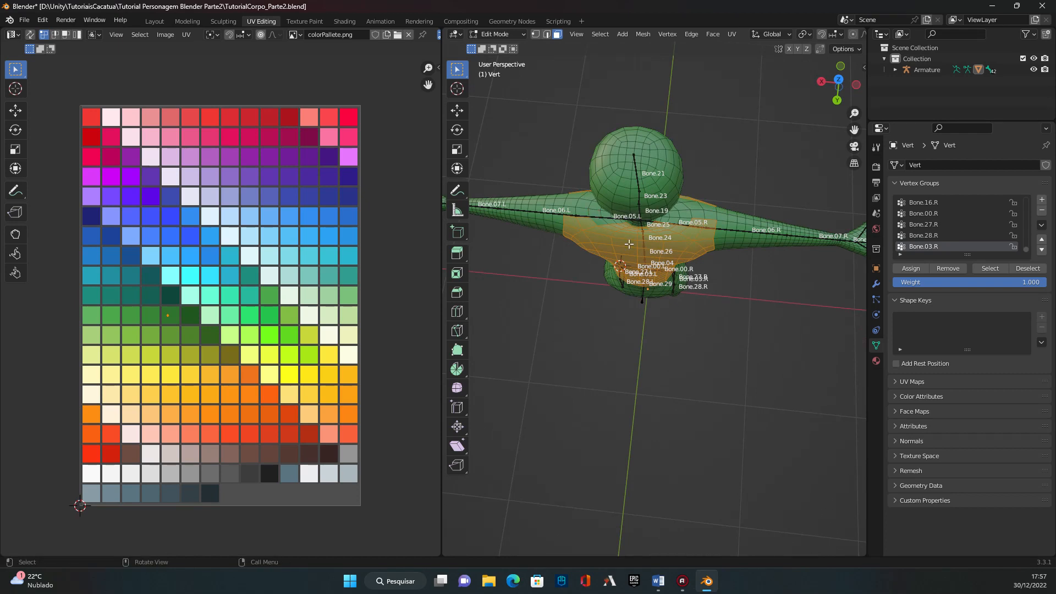
# Add the missing upper chest and shoulder faces around the neck to the torso selection.
pyautogui.scroll(4, 599, 217)
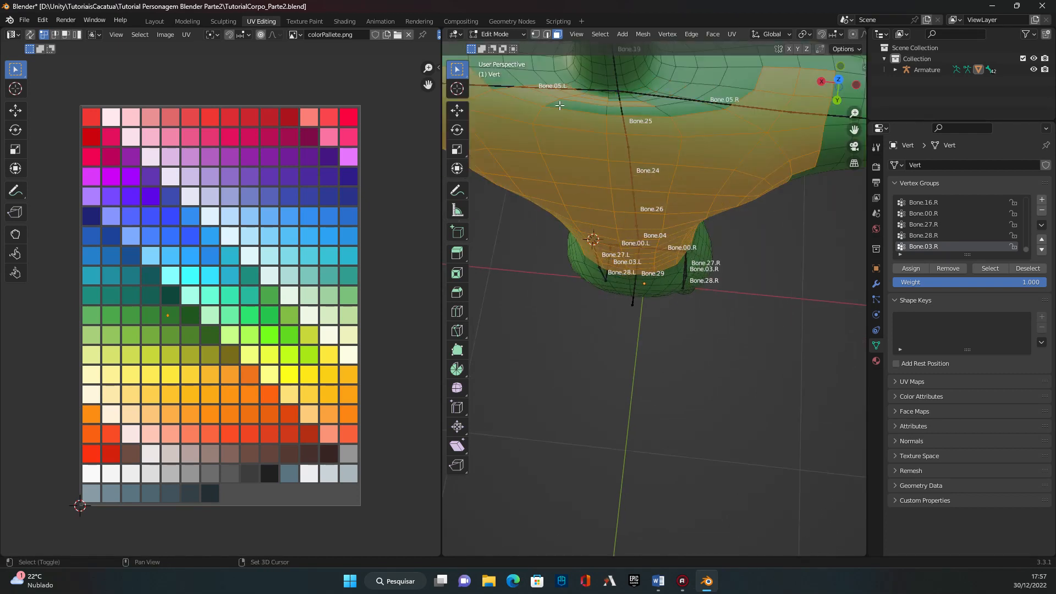
pyautogui.scroll(-4, 575, 91)
pyautogui.moveTo(787, 284); pyautogui.dragTo(572, 258, button='middle')
pyautogui.keyDown('shift'); pyautogui.click(599, 235); pyautogui.keyUp('shift')
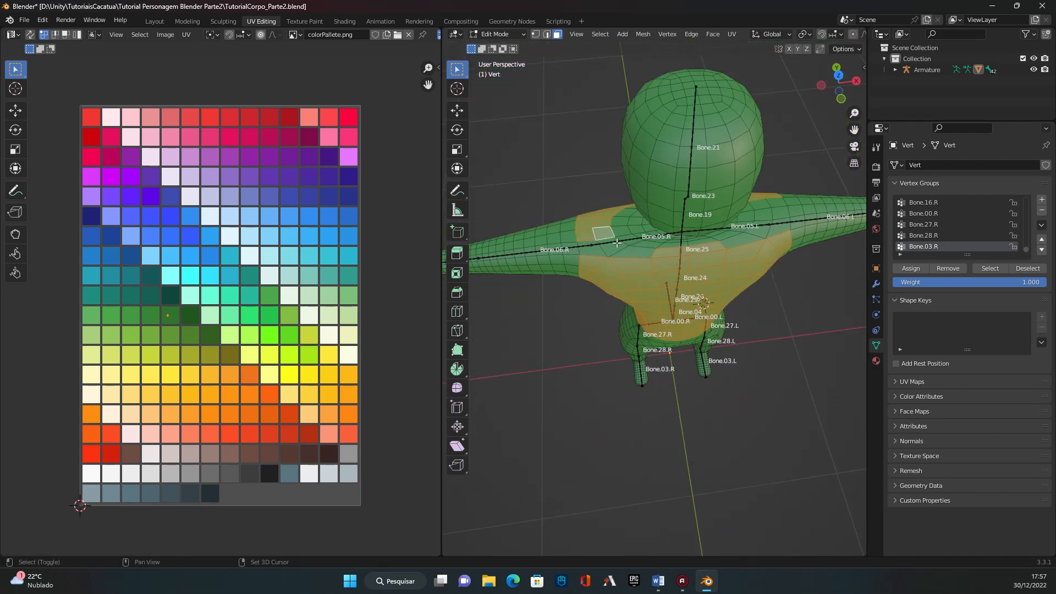
pyautogui.keyDown('shift'); pyautogui.click(610, 241); pyautogui.keyUp('shift')
pyautogui.moveTo(707, 234); pyautogui.dragTo(667, 250, button='middle')
pyautogui.keyDown('shift'); pyautogui.click(703, 247); pyautogui.keyUp('shift')
pyautogui.keyDown('shift'); pyautogui.click(722, 231); pyautogui.keyUp('shift')
pyautogui.keyDown('shift'); pyautogui.click(736, 229); pyautogui.keyUp('shift')
# Extend the torso selection with face loops around both upper arms to form short shirt sleeves.
pyautogui.moveTo(725, 320); pyautogui.dragTo(643, 256, button='middle')
pyautogui.keyDown('shift'); pyautogui.click(613, 141); pyautogui.keyUp('shift')
pyautogui.moveTo(541, 203); pyautogui.dragTo(672, 222, button='middle')
pyautogui.keyDown('alt'); pyautogui.keyDown('shift'); pyautogui.click(600, 143); pyautogui.keyUp('shift'); pyautogui.keyUp('alt')
pyautogui.keyDown('alt'); pyautogui.keyDown('shift'); pyautogui.click(588, 144); pyautogui.keyUp('shift'); pyautogui.keyUp('alt')
pyautogui.keyDown('alt'); pyautogui.keyDown('shift'); pyautogui.click(577, 145); pyautogui.keyUp('shift'); pyautogui.keyUp('alt')
pyautogui.keyDown('alt'); pyautogui.keyDown('shift'); pyautogui.click(566, 144); pyautogui.keyUp('shift'); pyautogui.keyUp('alt')
pyautogui.moveTo(769, 219); pyautogui.dragTo(730, 218, button='middle')
pyautogui.keyDown('alt'); pyautogui.keyDown('shift'); pyautogui.click(764, 146); pyautogui.keyUp('shift'); pyautogui.keyUp('alt')
pyautogui.keyDown('alt'); pyautogui.keyDown('shift'); pyautogui.click(784, 147); pyautogui.keyUp('shift'); pyautogui.keyUp('alt')
pyautogui.moveTo(783, 148); pyautogui.dragTo(608, 285, button='middle')
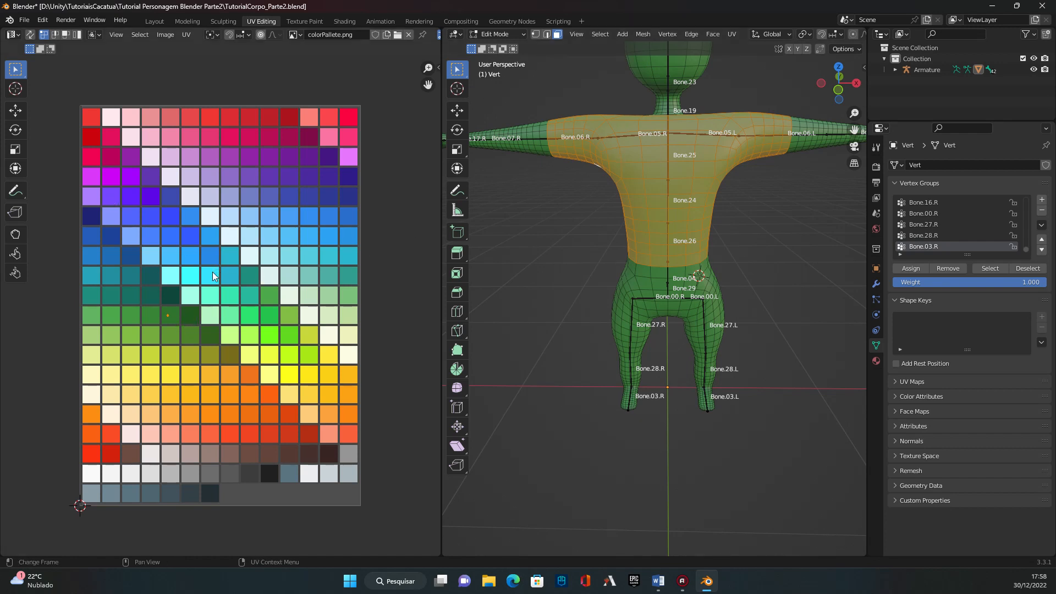
# Move the selected shirt faces' UVs onto the near-black palette swatch and deselect the faces.
pyautogui.press('g')
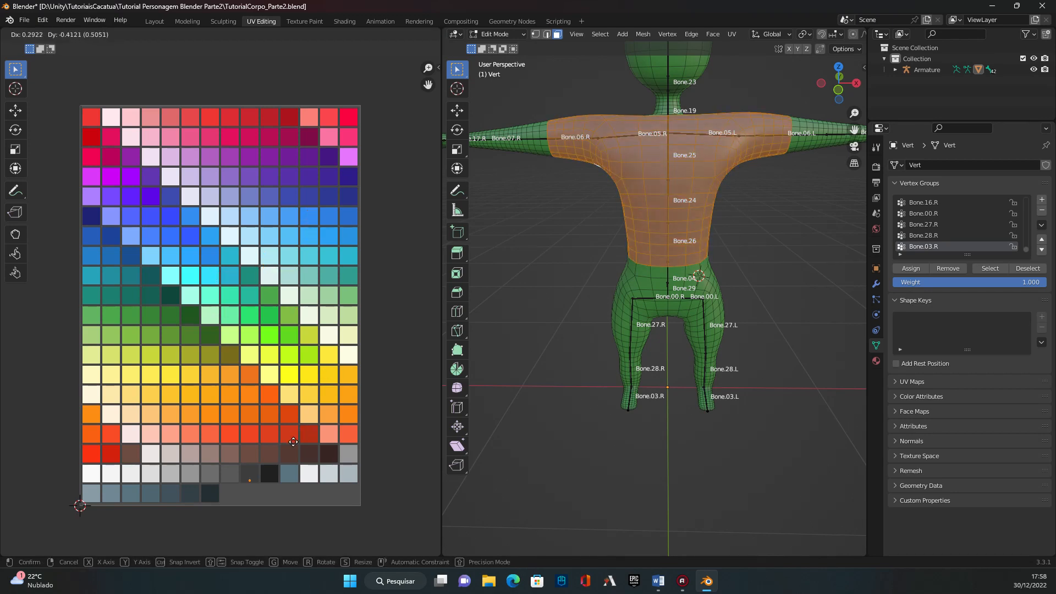
pyautogui.click(315, 429)
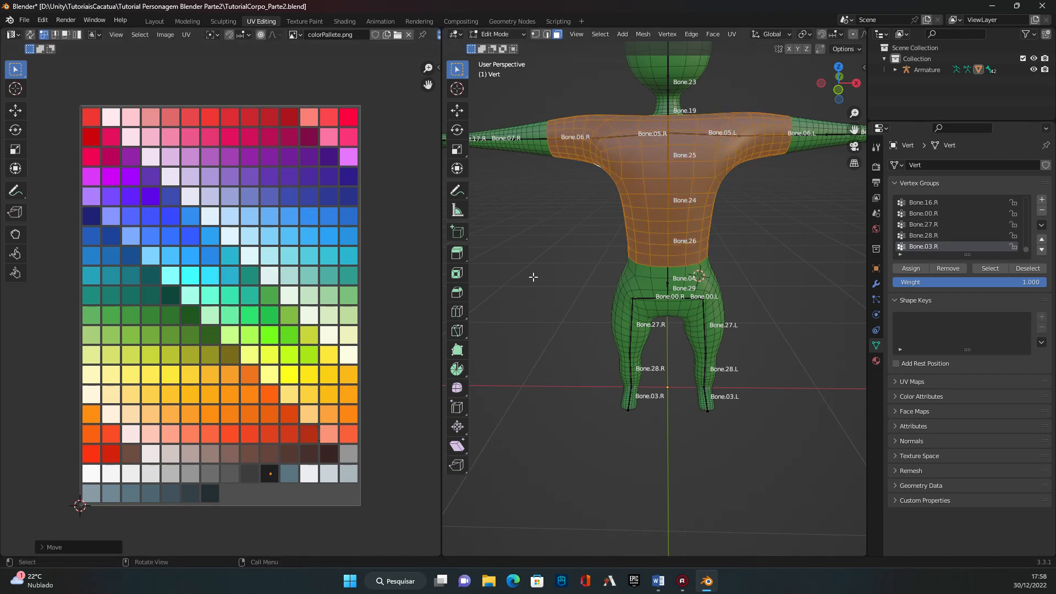
pyautogui.moveTo(556, 231); pyautogui.dragTo(655, 276, button='middle')
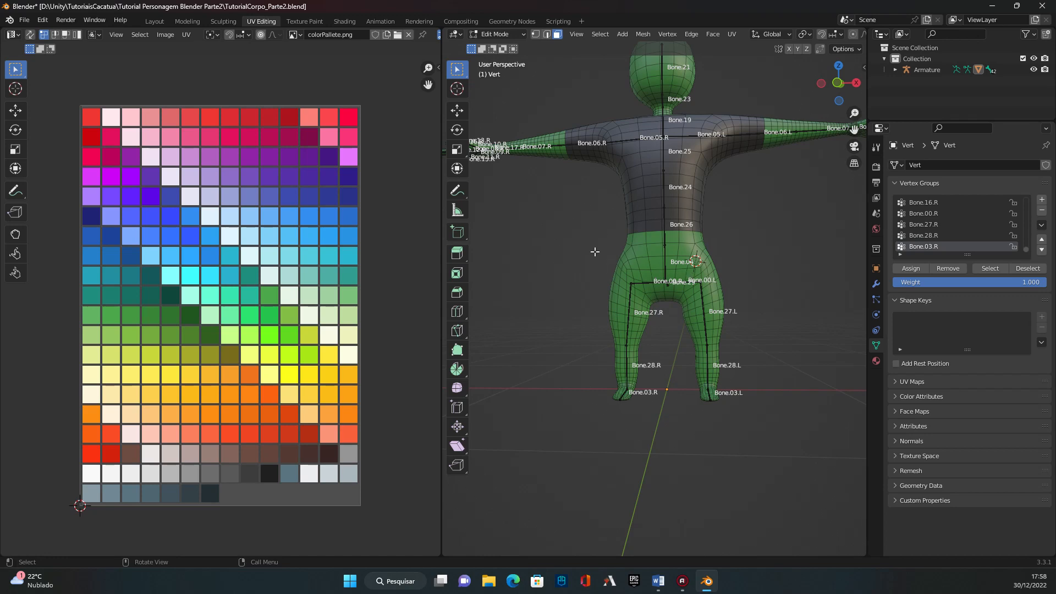
# Select all faces below the waistline from front, back and sides, covering the hips, legs and feet.
pyautogui.moveTo(580, 237); pyautogui.dragTo(764, 396)
pyautogui.moveTo(764, 396); pyautogui.dragTo(614, 299, button='middle')
pyautogui.keyDown('shift'); pyautogui.moveTo(569, 247); pyautogui.dragTo(715, 386); pyautogui.keyUp('shift')
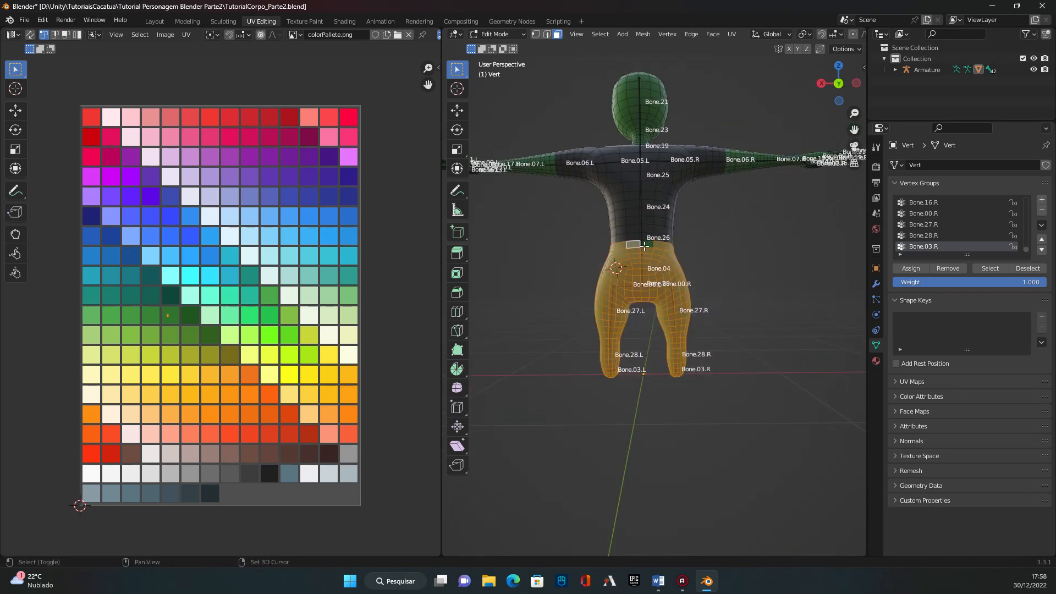
pyautogui.moveTo(715, 386); pyautogui.dragTo(696, 332, button='middle')
pyautogui.keyDown('shift'); pyautogui.moveTo(625, 242); pyautogui.dragTo(731, 399); pyautogui.keyUp('shift')
pyautogui.moveTo(732, 398); pyautogui.dragTo(608, 270, button='middle')
pyautogui.keyDown('shift'); pyautogui.moveTo(561, 254); pyautogui.dragTo(663, 398); pyautogui.keyUp('shift')
pyautogui.moveTo(662, 397); pyautogui.dragTo(667, 354, button='middle')
pyautogui.keyDown('shift'); pyautogui.moveTo(577, 302); pyautogui.dragTo(627, 357); pyautogui.keyUp('shift')
pyautogui.moveTo(626, 357); pyautogui.dragTo(621, 318, button='middle')
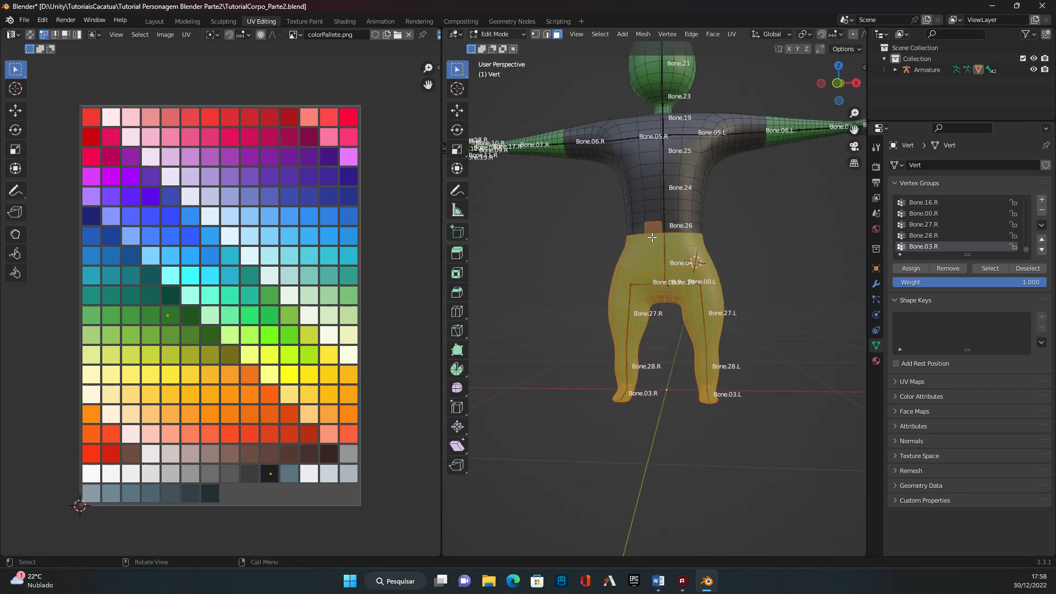
# Try to move the lower-body UVs across the palette, and undo back to the selection without the stray torso face.
pyautogui.scroll(4, 652, 238)
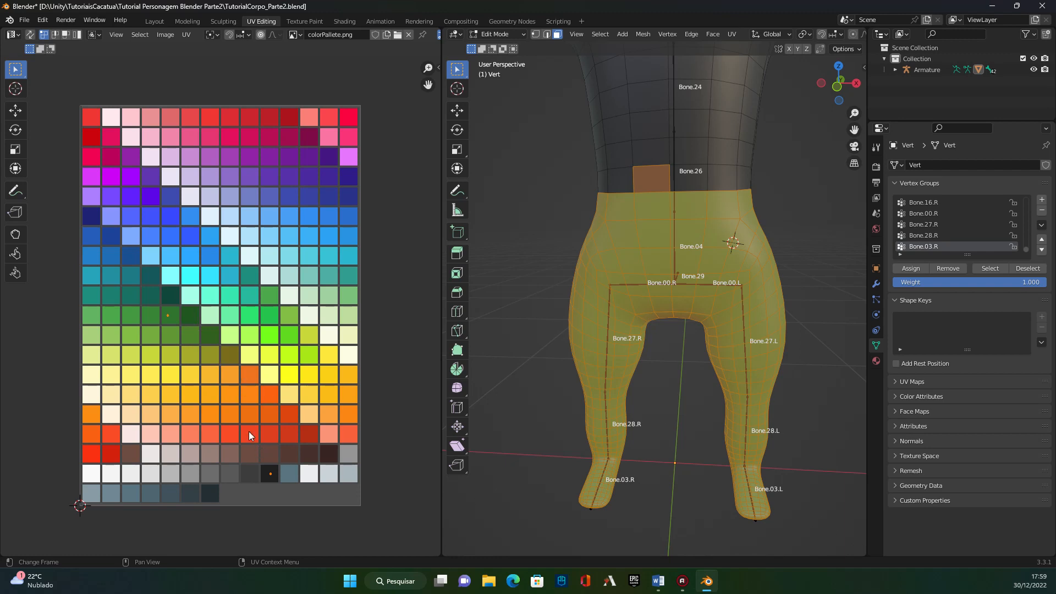
pyautogui.press('g')
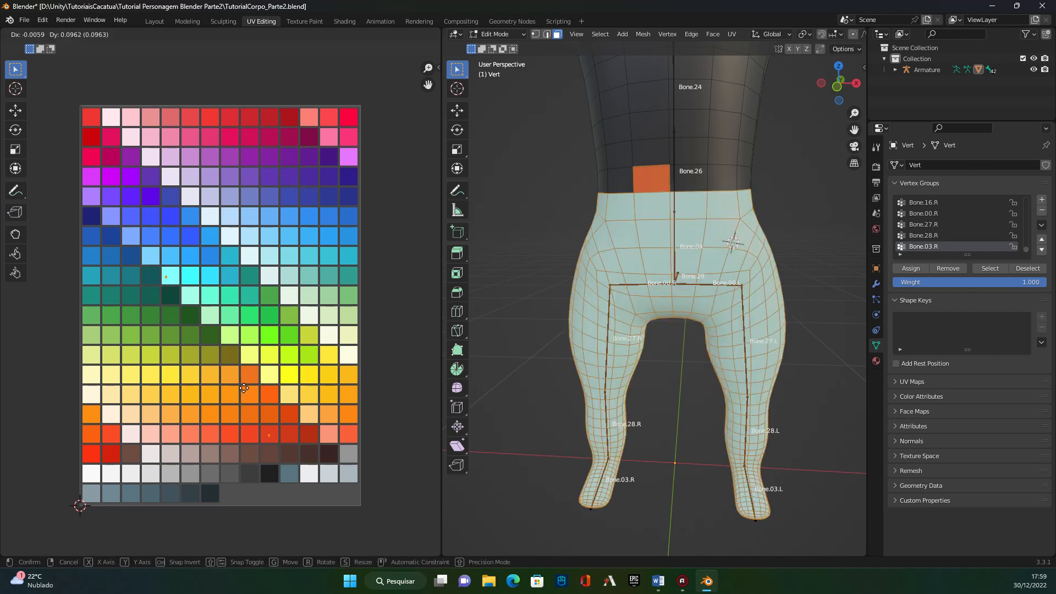
pyautogui.click(266, 309)
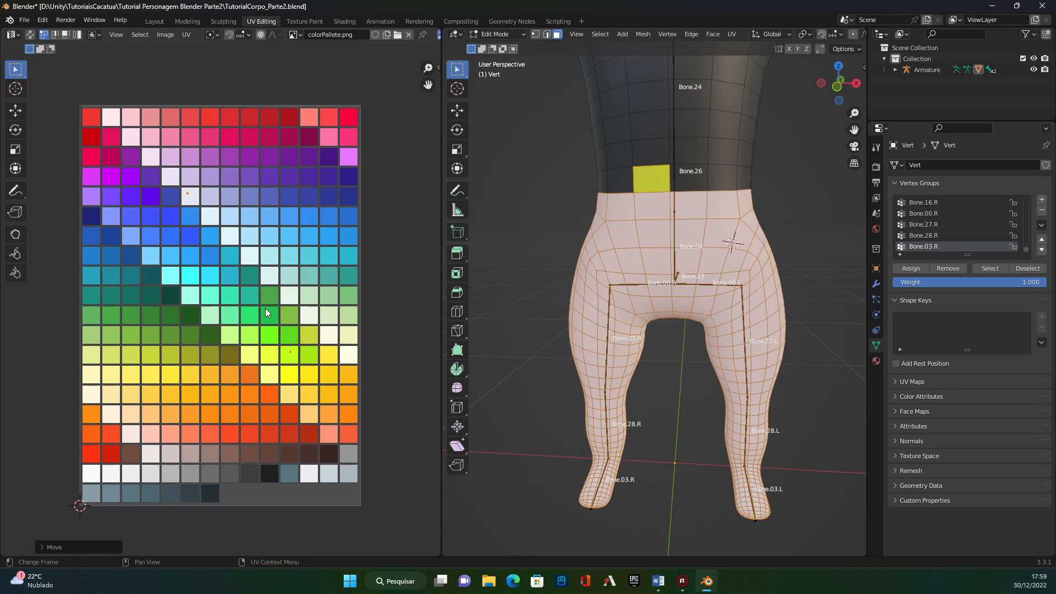
pyautogui.hotkey('ctrl', 'z')
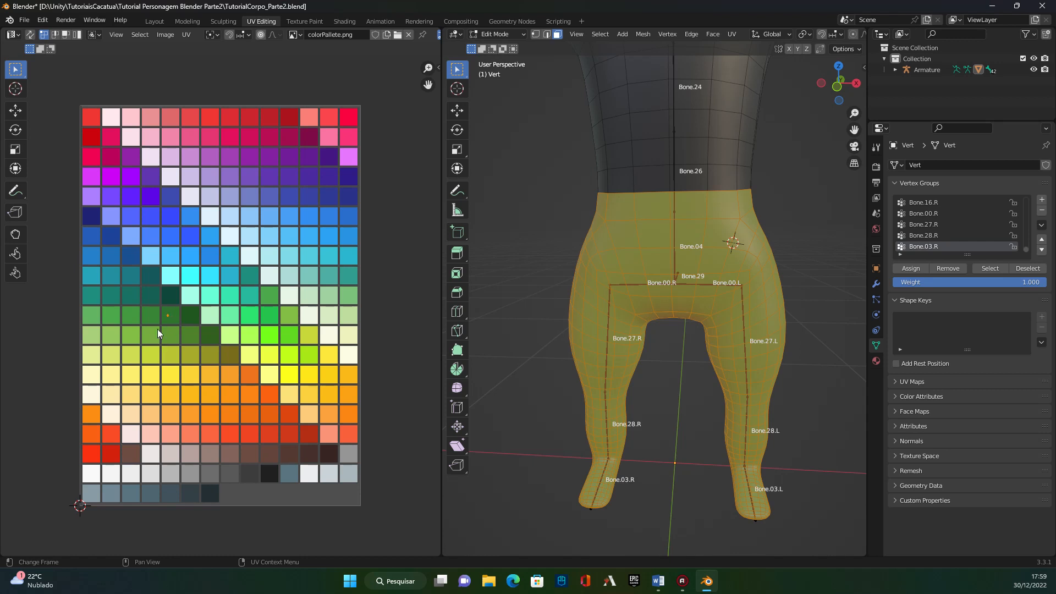
# Move the UVs of the hip, leg and foot faces onto the dark indigo palette swatch near the right edge.
pyautogui.moveTo(171, 330); pyautogui.dragTo(180, 332, button='middle')
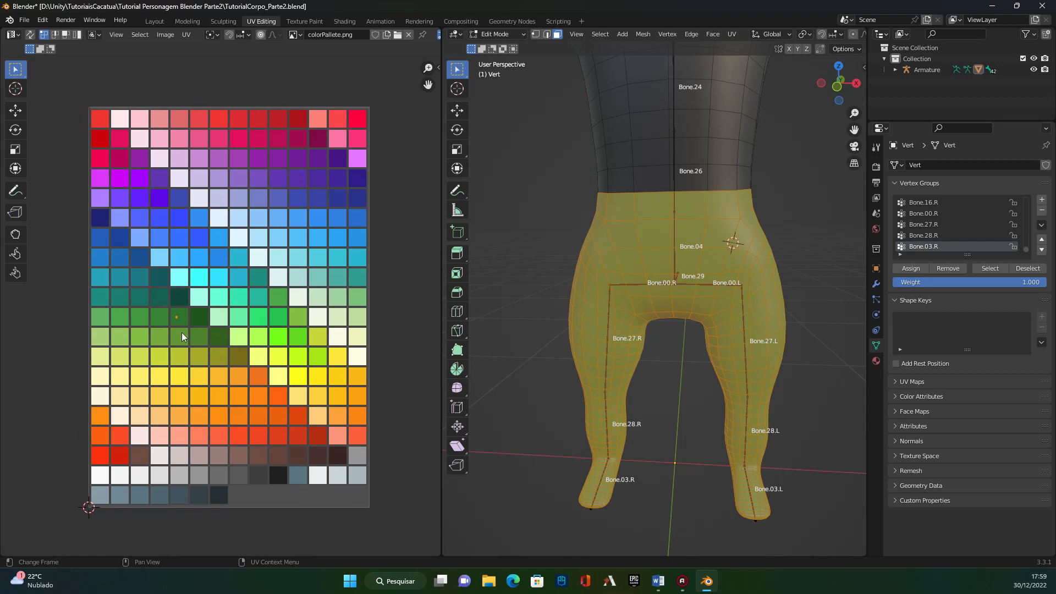
pyautogui.press('g')
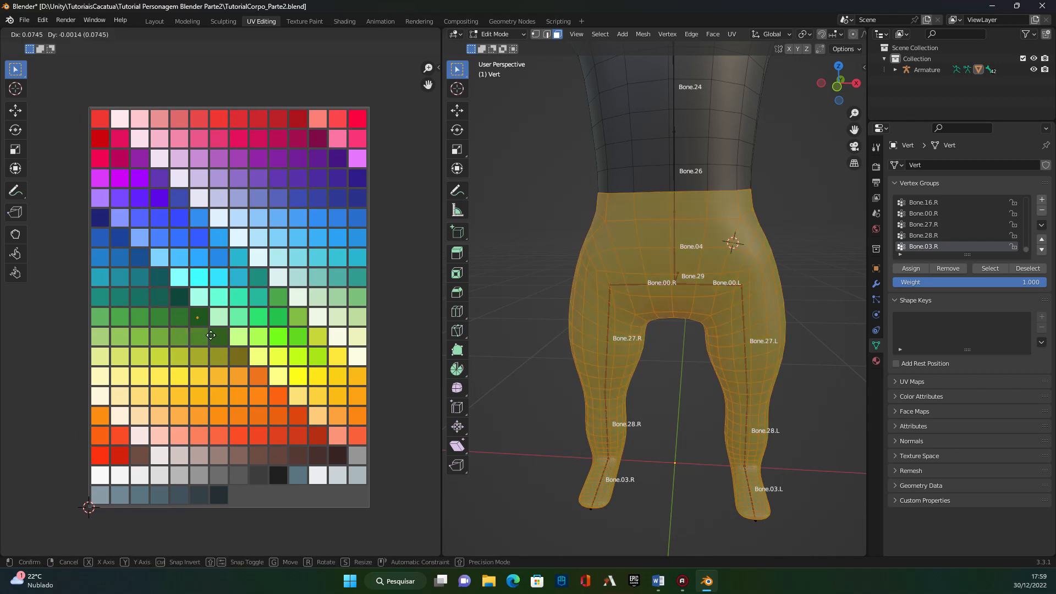
pyautogui.click(364, 194)
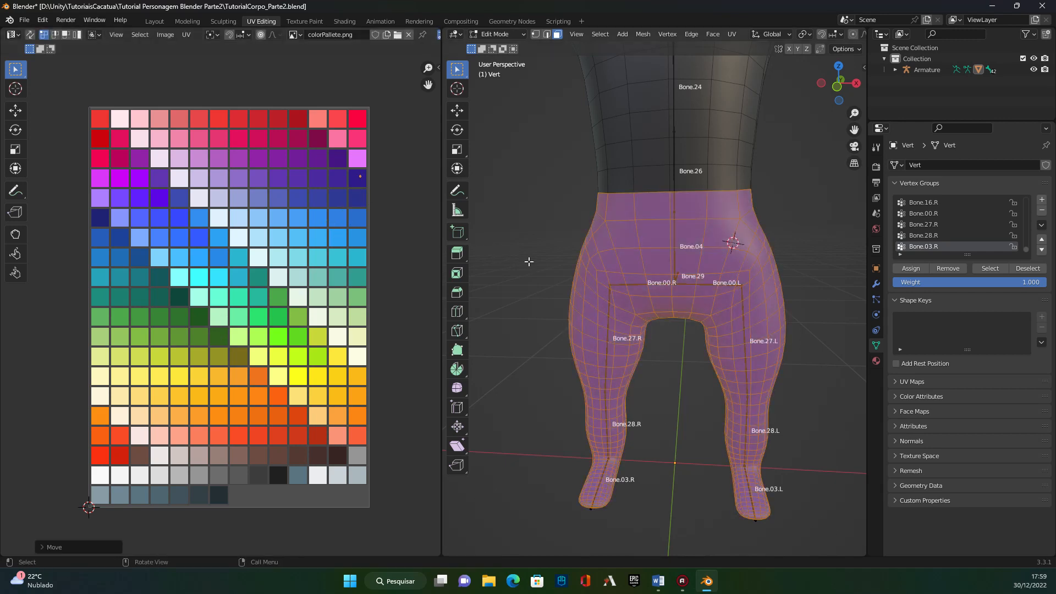
# Try to select the lower leg faces with face loops around the character's right shin.
pyautogui.moveTo(531, 391); pyautogui.dragTo(658, 398, button='middle')
pyautogui.moveTo(666, 423); pyautogui.dragTo(770, 465)
pyautogui.moveTo(747, 495); pyautogui.dragTo(591, 409, button='middle')
pyautogui.keyDown('alt'); pyautogui.click(591, 409); pyautogui.keyUp('alt')
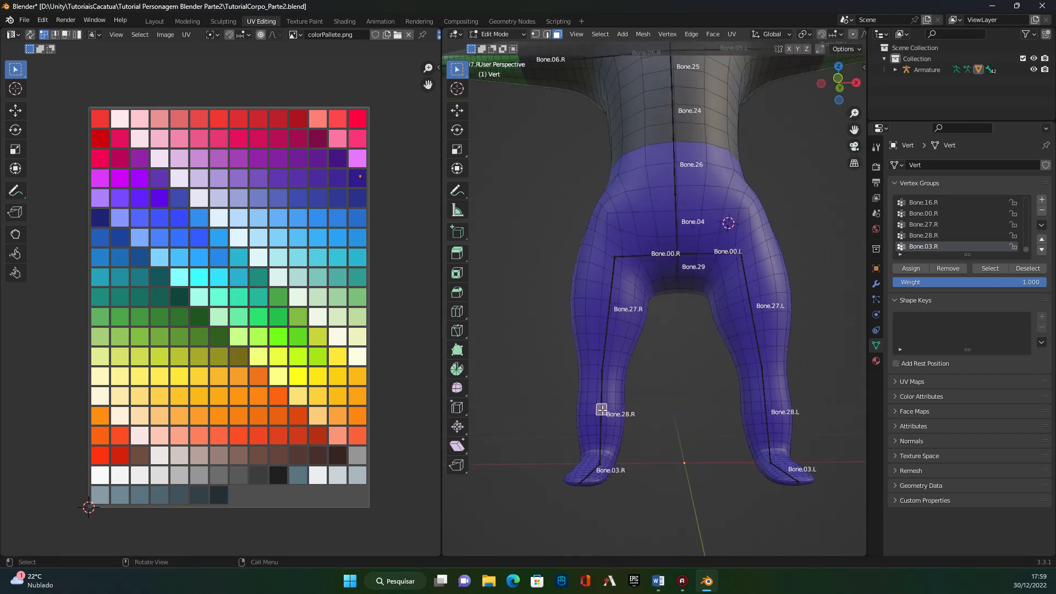
pyautogui.keyDown('alt'); pyautogui.keyDown('shift'); pyautogui.click(590, 421); pyautogui.keyUp('shift'); pyautogui.keyUp('alt')
pyautogui.keyDown('alt'); pyautogui.keyDown('shift'); pyautogui.click(590, 431); pyautogui.keyUp('shift'); pyautogui.keyUp('alt')
pyautogui.keyDown('alt'); pyautogui.keyDown('shift'); pyautogui.click(589, 440); pyautogui.keyUp('shift'); pyautogui.keyUp('alt')
pyautogui.keyDown('alt'); pyautogui.keyDown('shift'); pyautogui.click(589, 440); pyautogui.keyUp('shift'); pyautogui.keyUp('alt')
pyautogui.keyDown('alt'); pyautogui.keyDown('shift'); pyautogui.click(589, 440); pyautogui.keyUp('shift'); pyautogui.keyUp('alt')
pyautogui.click(590, 411)
pyautogui.keyDown('shift'); pyautogui.click(590, 413); pyautogui.keyUp('shift')
pyautogui.keyDown('shift'); pyautogui.click(590, 412); pyautogui.keyUp('shift')
pyautogui.keyDown('shift'); pyautogui.click(590, 411); pyautogui.keyUp('shift')
pyautogui.keyDown('alt'); pyautogui.click(590, 411); pyautogui.keyUp('alt')
pyautogui.click(586, 411)
# Select the faces of both lower legs and feet from mid-shin down.
pyautogui.moveTo(636, 399); pyautogui.dragTo(562, 486)
pyautogui.moveTo(562, 487); pyautogui.dragTo(538, 323, button='middle')
pyautogui.rightClick(600, 424)
pyautogui.moveTo(538, 323); pyautogui.dragTo(609, 402)
pyautogui.moveTo(609, 401); pyautogui.dragTo(671, 408, button='middle')
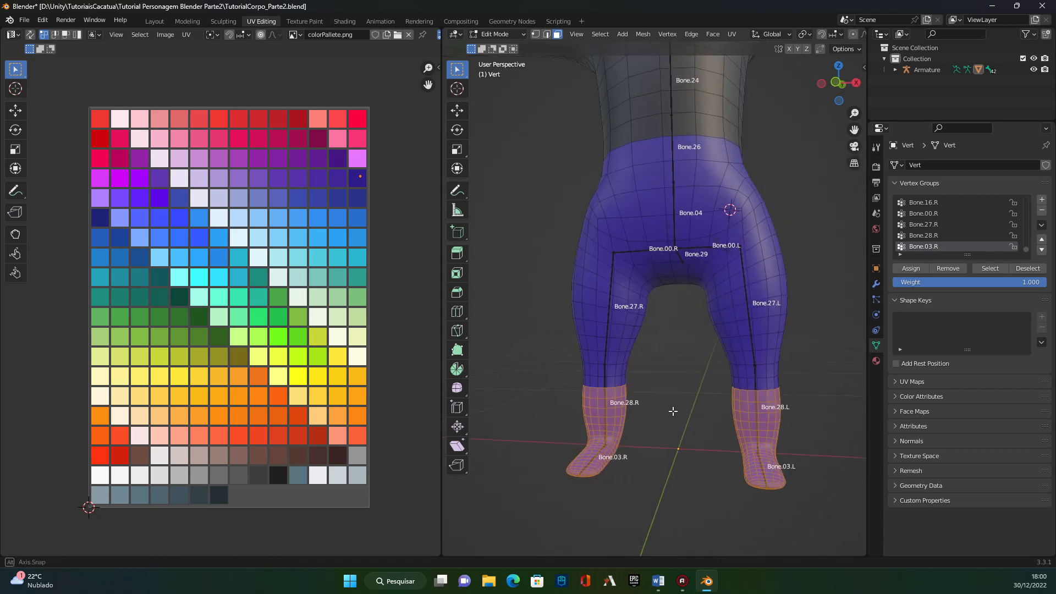
# Move the UVs of the lower leg and foot faces onto a brown palette swatch and deselect the faces.
pyautogui.press('g')
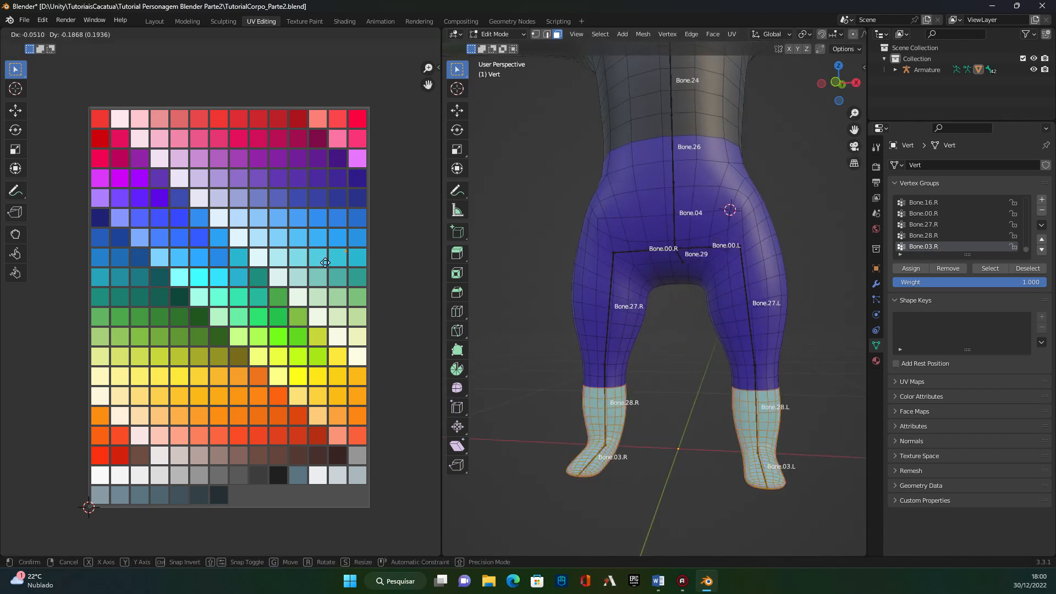
pyautogui.click(241, 455)
pyautogui.scroll(-4, 571, 277)
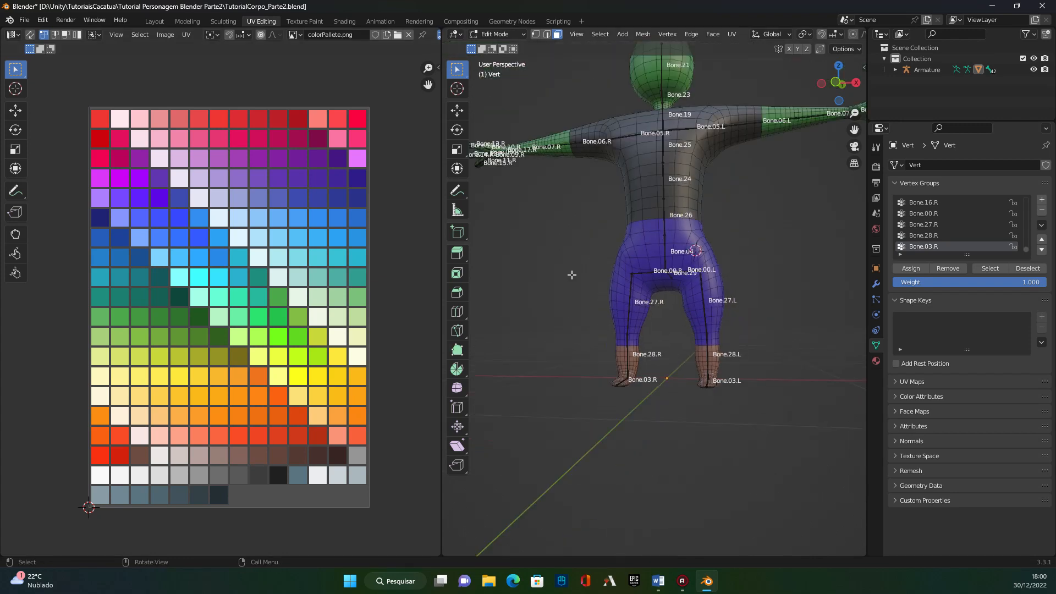
# Switch to the Layout workspace and add a UV sphere at the 3D cursor.
pyautogui.scroll(-5, 574, 281)
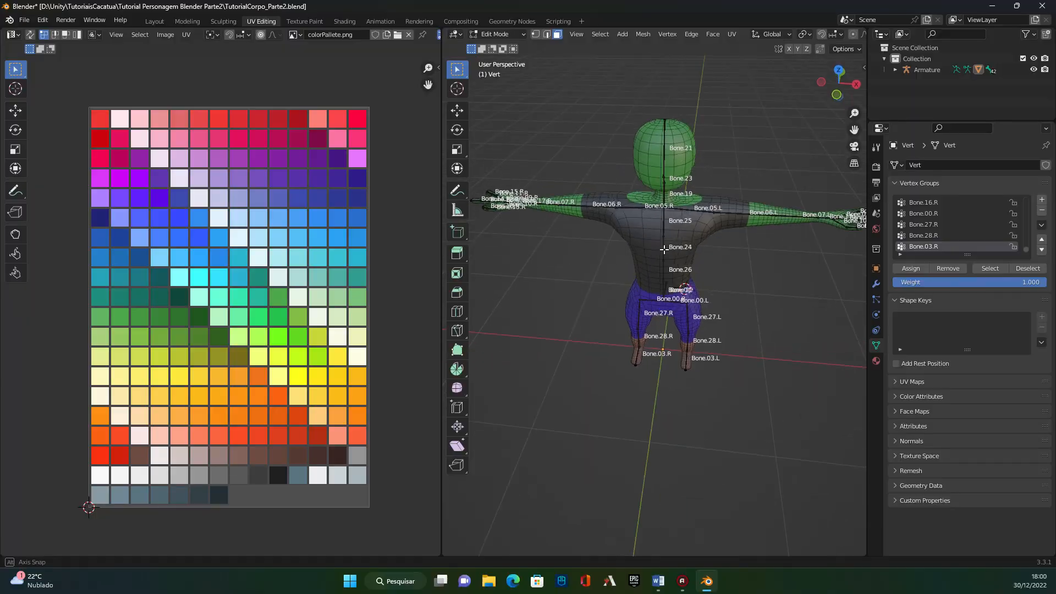
pyautogui.moveTo(682, 242); pyautogui.dragTo(672, 220, button='middle')
pyautogui.scroll(4, 660, 186)
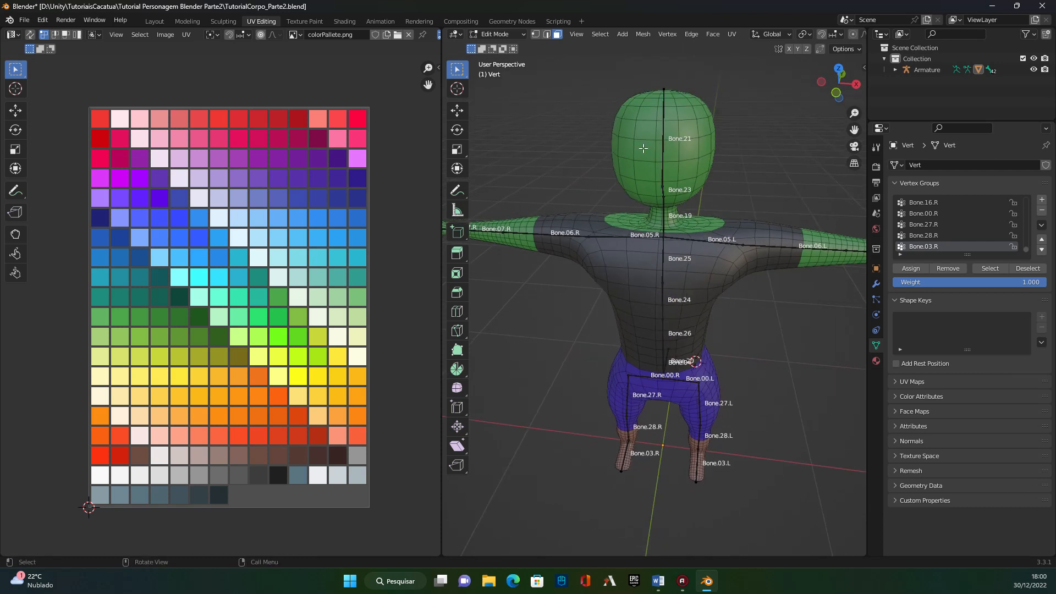
pyautogui.click(155, 21)
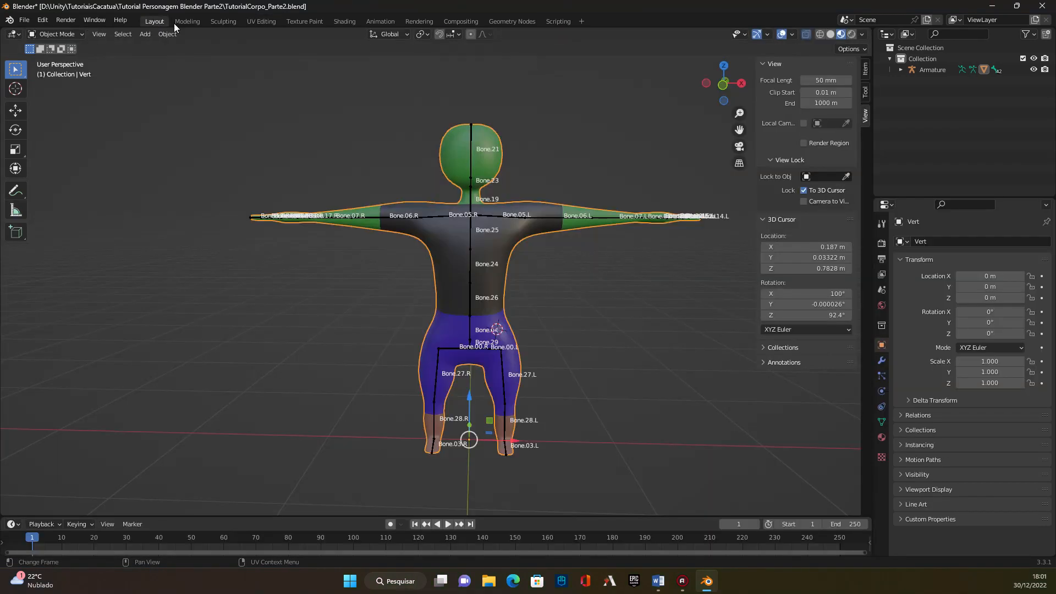
pyautogui.scroll(-3, 491, 110)
pyautogui.moveTo(491, 110); pyautogui.dragTo(467, 223, button='middle')
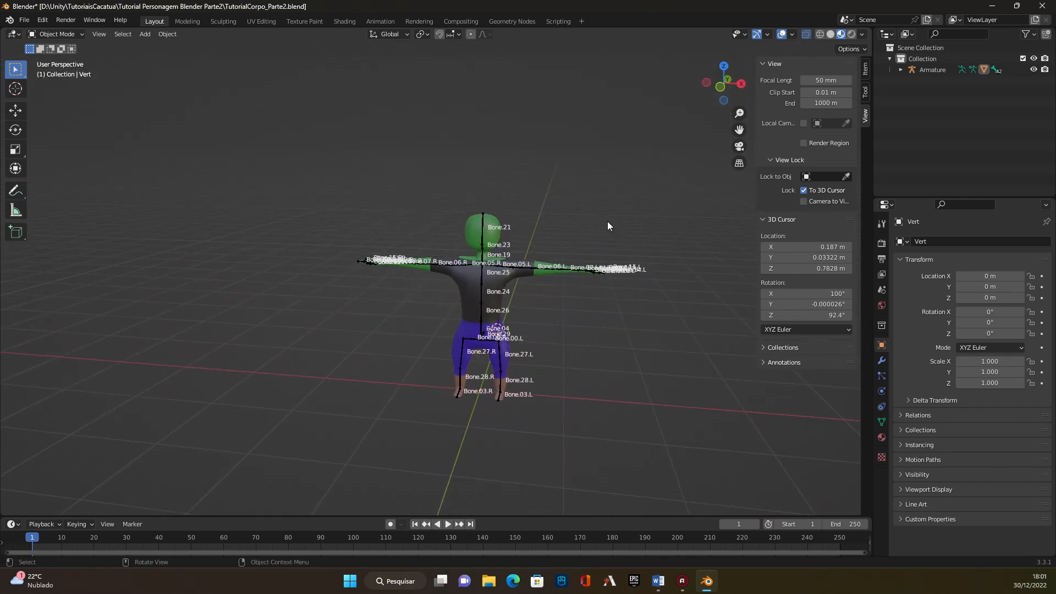
pyautogui.hotkey('shift', 'a')
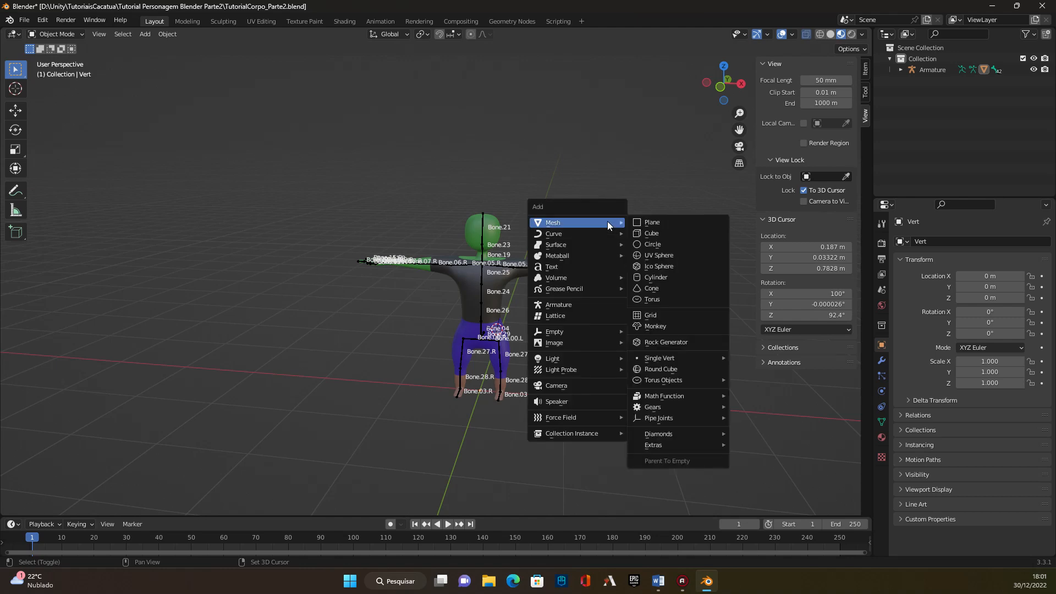
pyautogui.click(660, 255)
pyautogui.scroll(4, 584, 425)
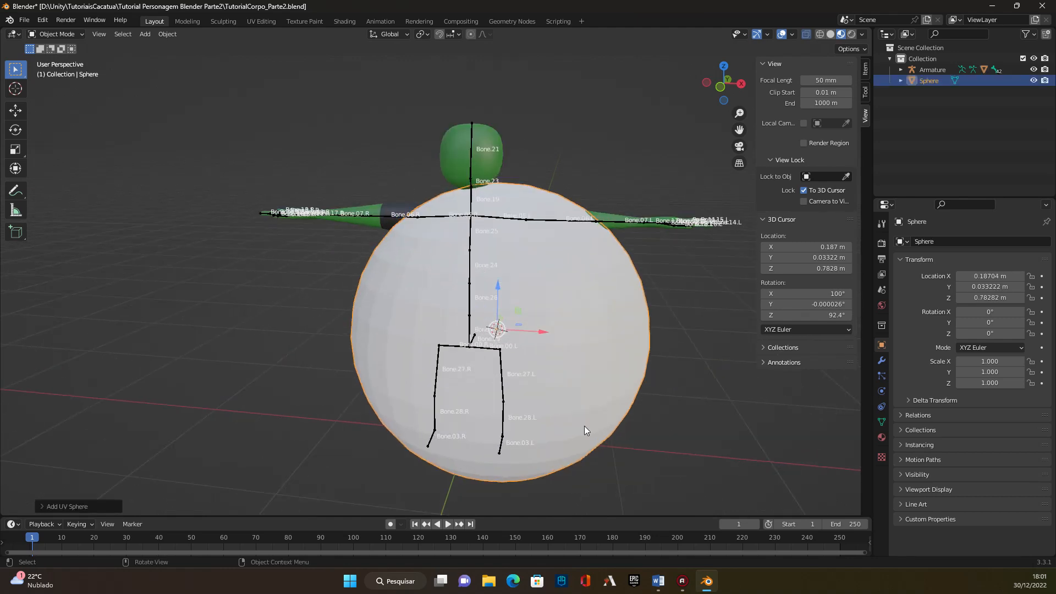
# Scale the sphere down uniformly to about 0.059.
pyautogui.moveTo(610, 320); pyautogui.dragTo(505, 305, button='middle')
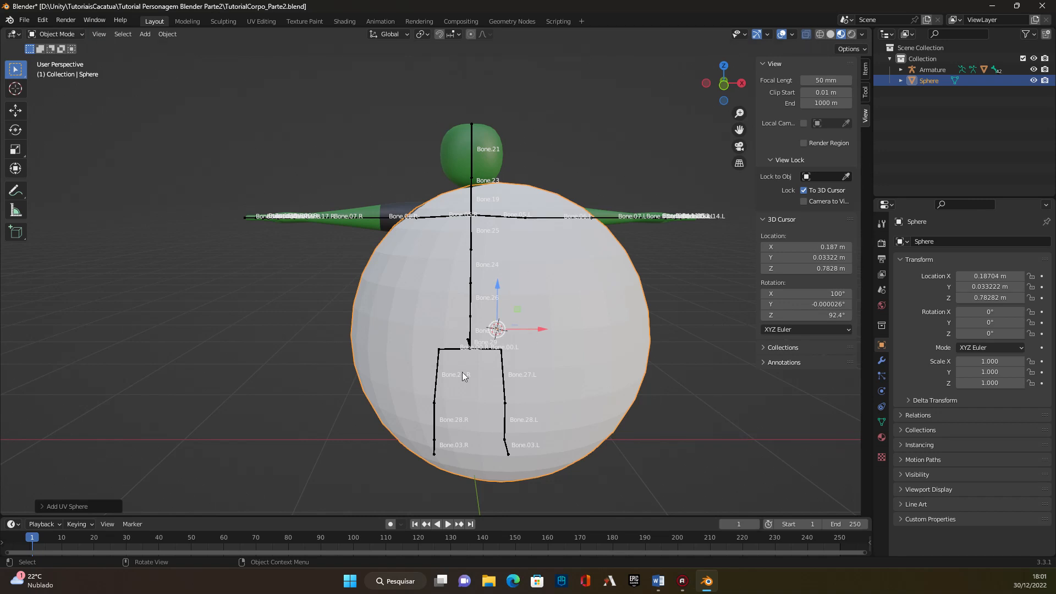
pyautogui.press('s')
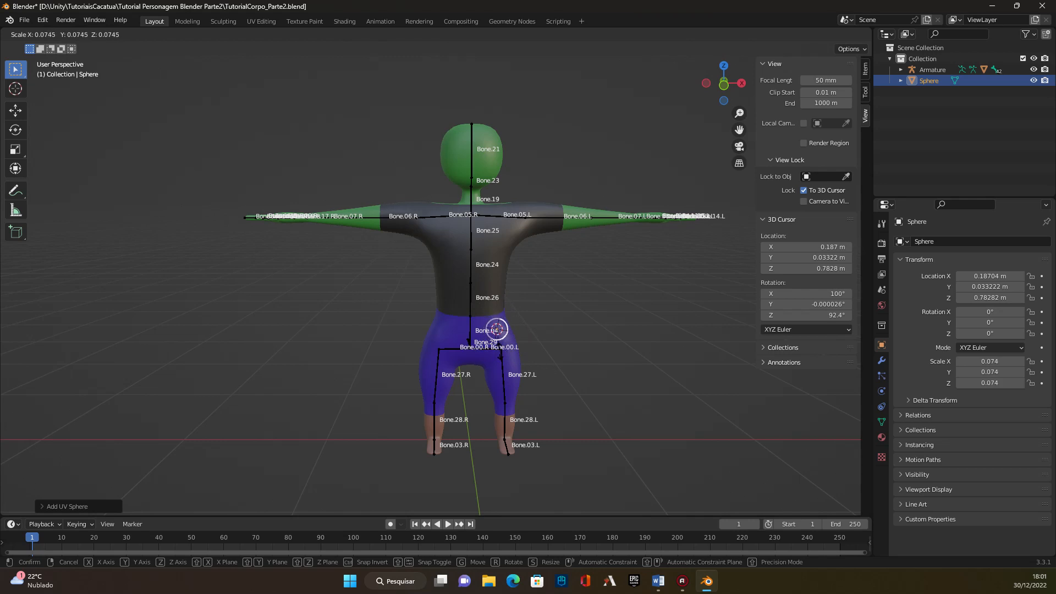
pyautogui.click(501, 339)
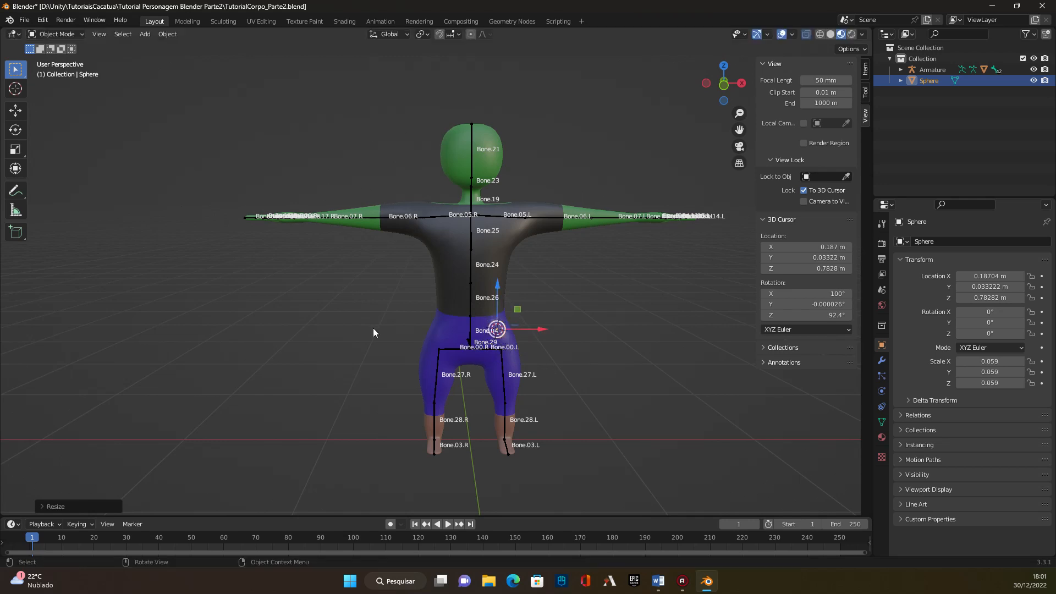
# Move the sphere in front of the body to about Y -0.529 m and raise it to head height, about Z 1.96 m.
pyautogui.moveTo(371, 318); pyautogui.dragTo(461, 328, button='middle')
pyautogui.press('g')
pyautogui.press('y')
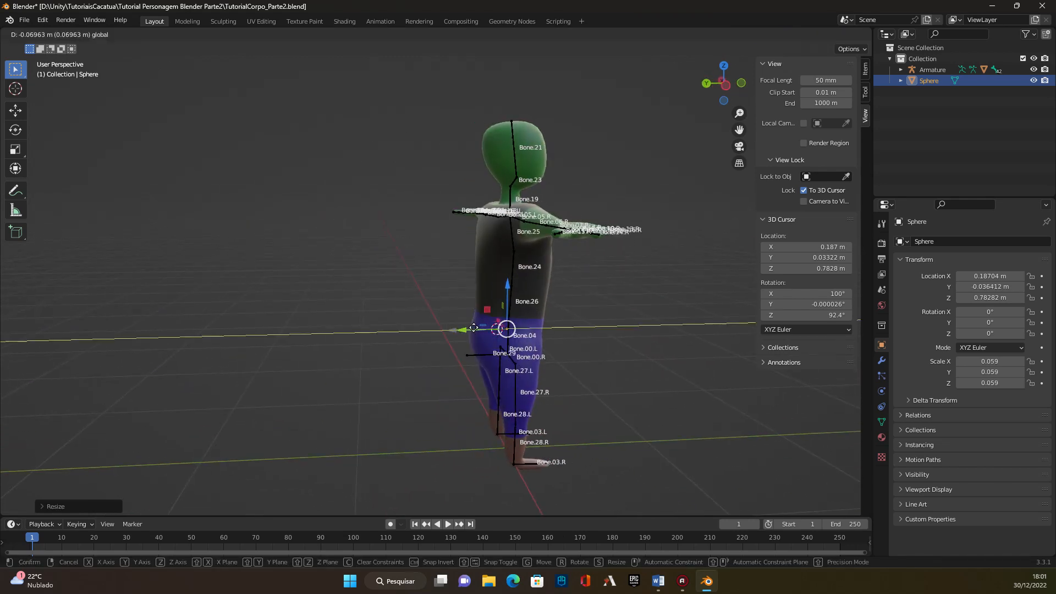
pyautogui.click(541, 320)
pyautogui.moveTo(635, 403); pyautogui.dragTo(425, 396, button='middle')
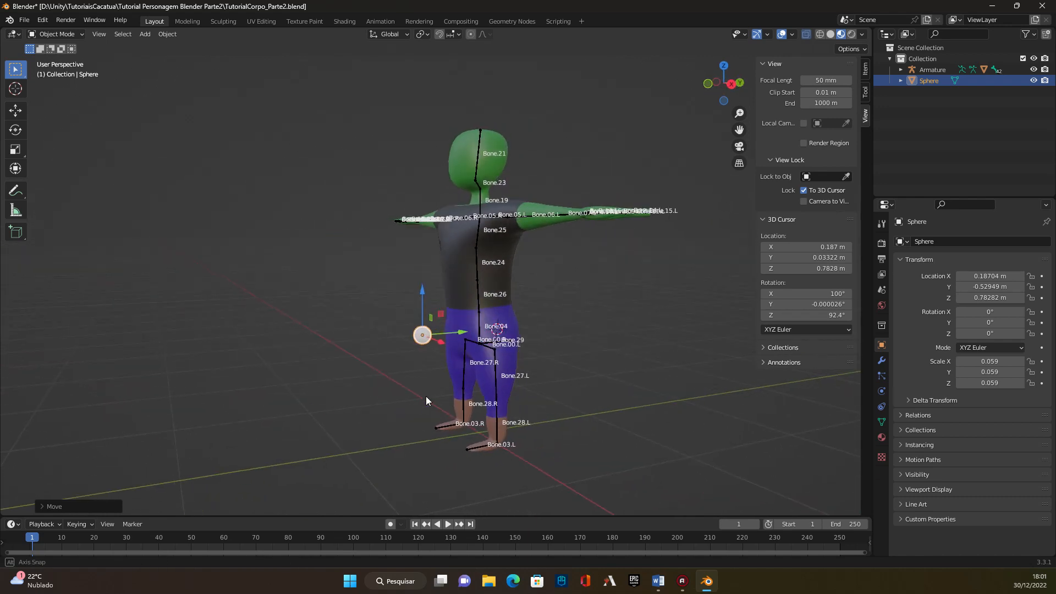
pyautogui.moveTo(422, 305); pyautogui.dragTo(415, 112)
pyautogui.scroll(2, 394, 147)
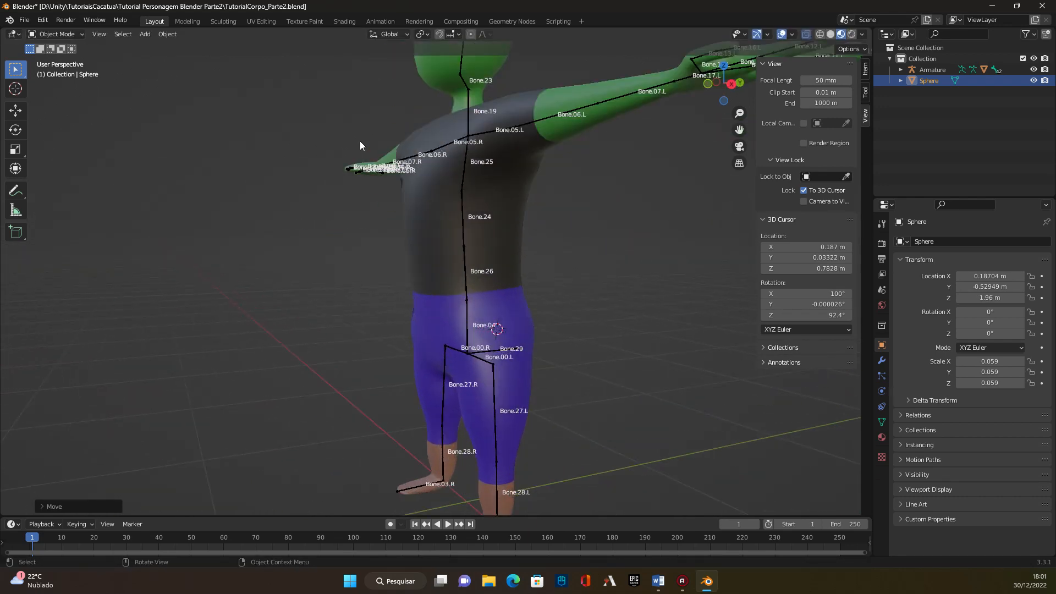
pyautogui.scroll(-1, 360, 141)
pyautogui.moveTo(333, 153); pyautogui.dragTo(461, 192, button='middle')
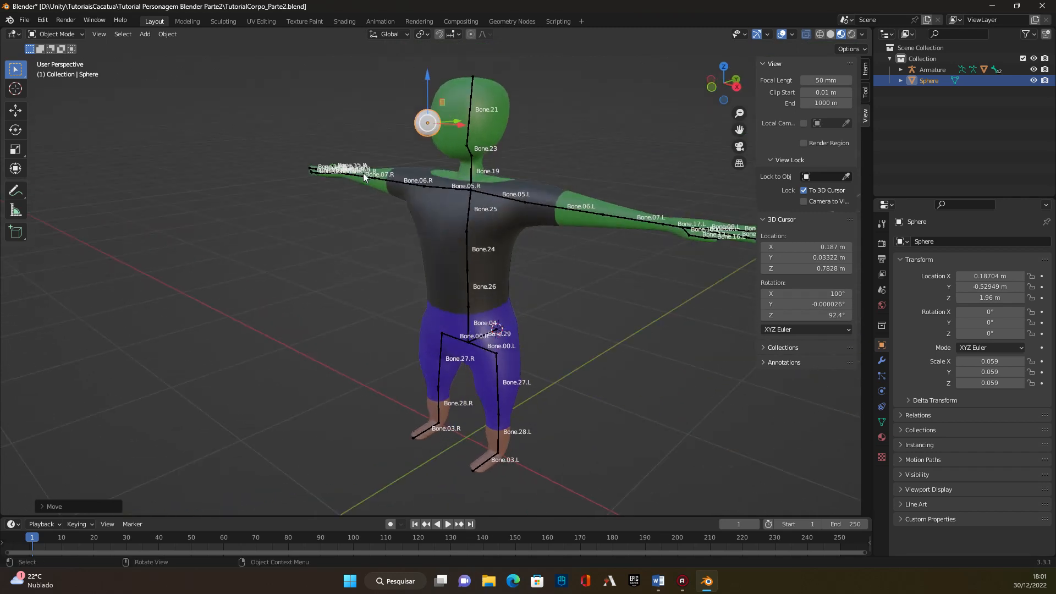
# Move the sphere along X towards the middle of the face, to about 0.104 m.
pyautogui.scroll(2, 513, 226)
pyautogui.keyDown('shift'); pyautogui.moveTo(512, 226); pyautogui.dragTo(542, 288, button='middle'); pyautogui.keyUp('shift')
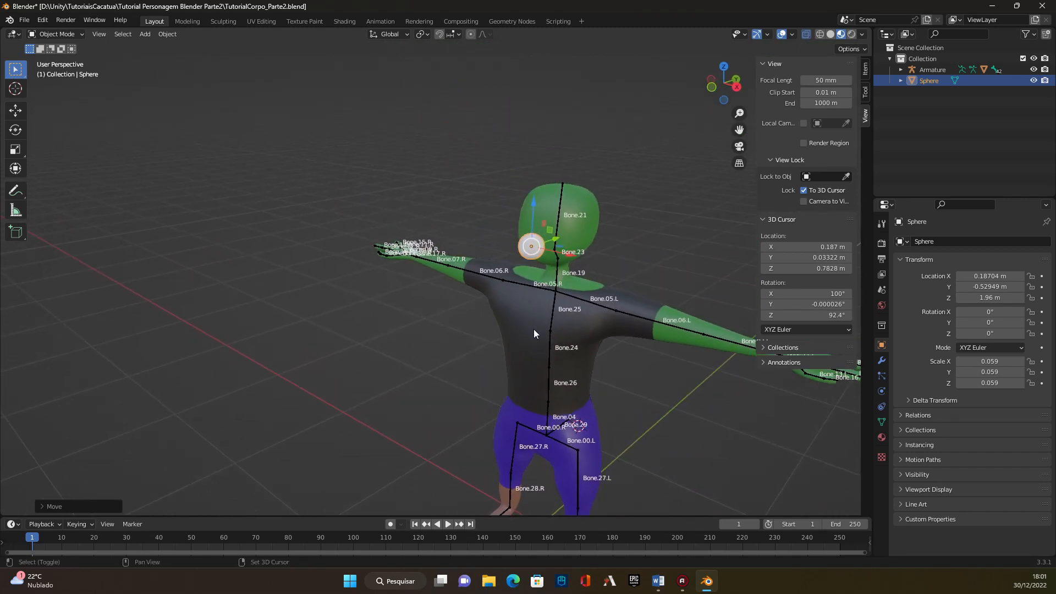
pyautogui.scroll(2, 533, 329)
pyautogui.scroll(1, 528, 303)
pyautogui.keyDown('shift'); pyautogui.moveTo(533, 254); pyautogui.dragTo(605, 446, button='middle'); pyautogui.keyUp('shift')
pyautogui.moveTo(463, 203); pyautogui.dragTo(480, 204, button='middle')
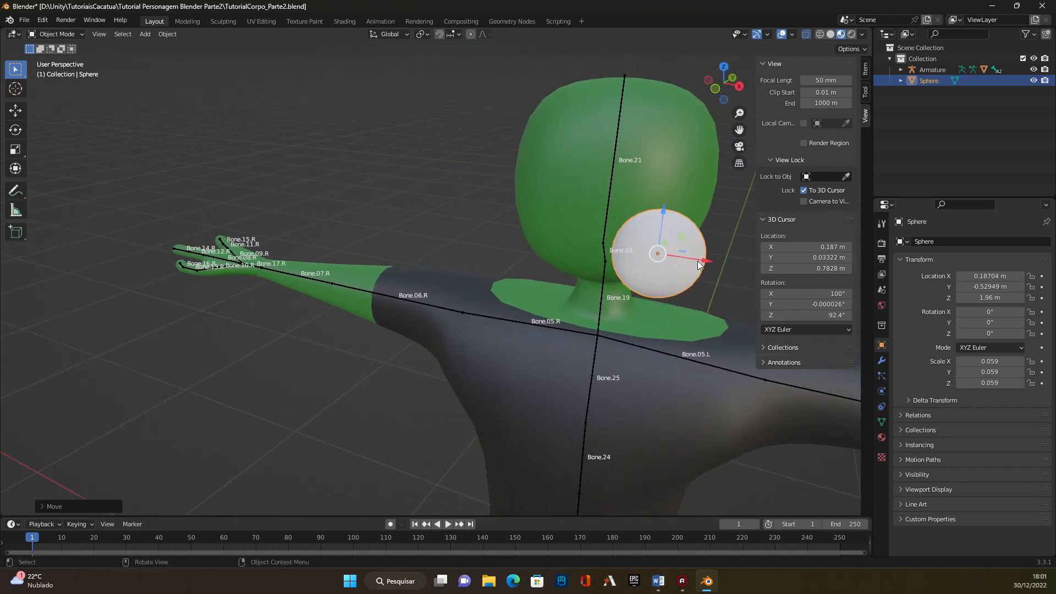
pyautogui.moveTo(697, 260); pyautogui.dragTo(628, 258)
pyautogui.moveTo(628, 258); pyautogui.dragTo(553, 174, button='middle')
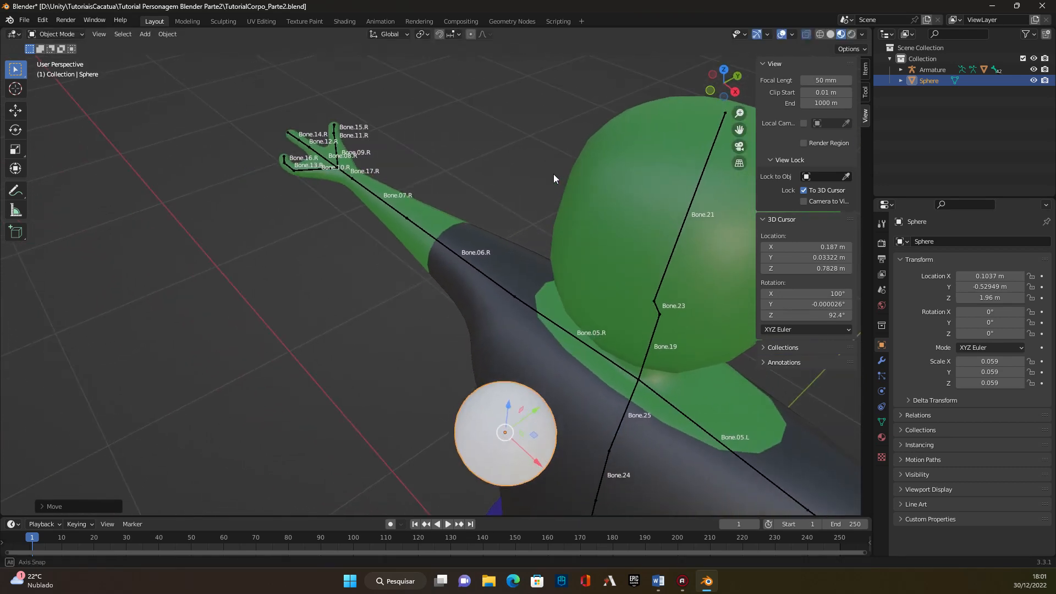
# Inspect the sphere's mesh in Edit Mode and return to Object Mode.
pyautogui.click(65, 36)
pyautogui.click(61, 56)
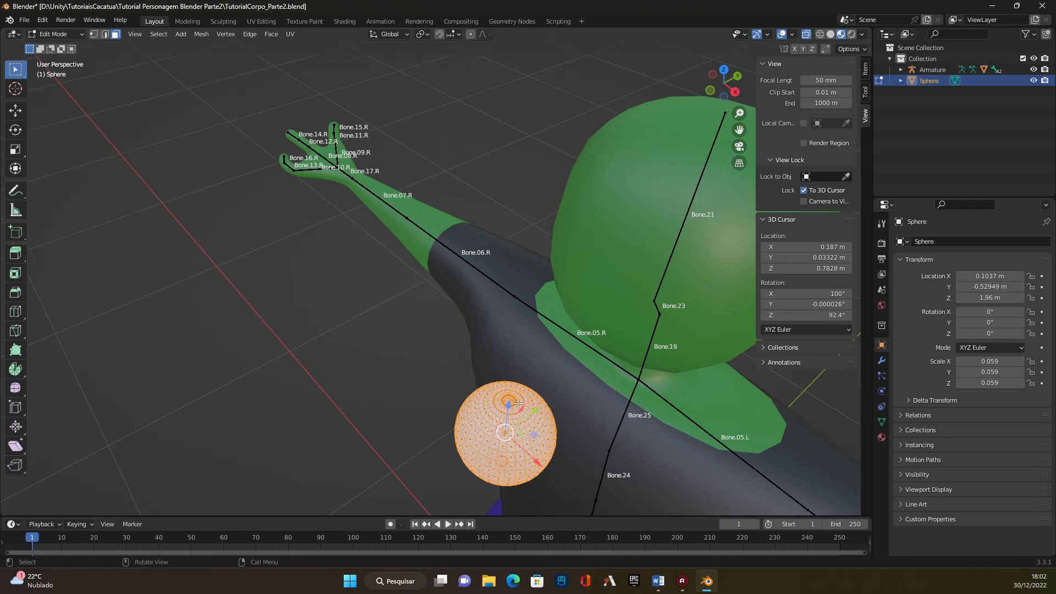
pyautogui.moveTo(506, 423); pyautogui.dragTo(489, 377, button='middle')
pyautogui.scroll(-2, 484, 372)
pyautogui.scroll(4, 514, 252)
pyautogui.moveTo(514, 251); pyautogui.dragTo(413, 207, button='middle')
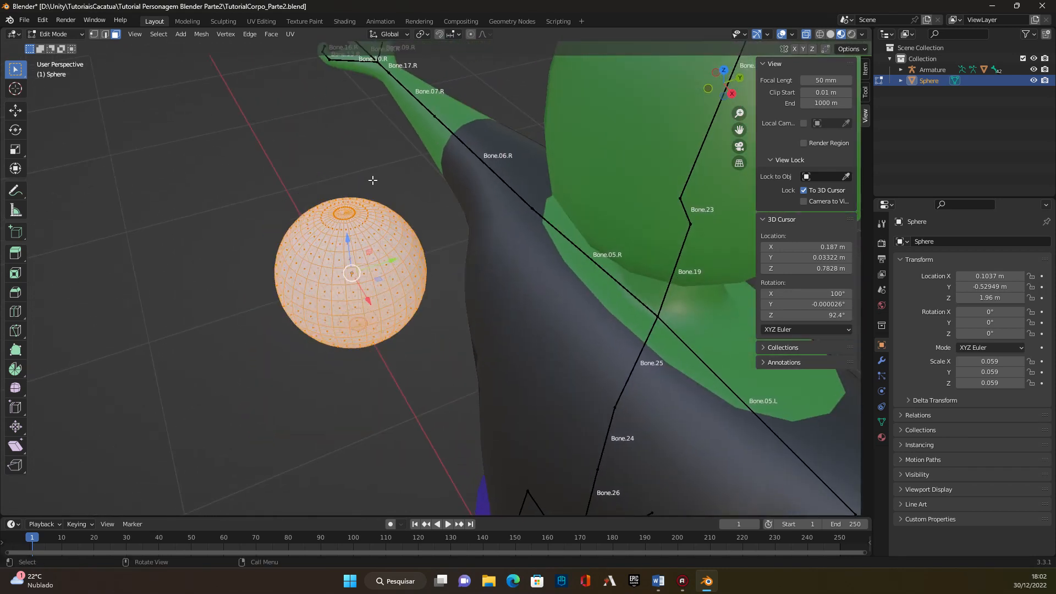
pyautogui.click(35, 31)
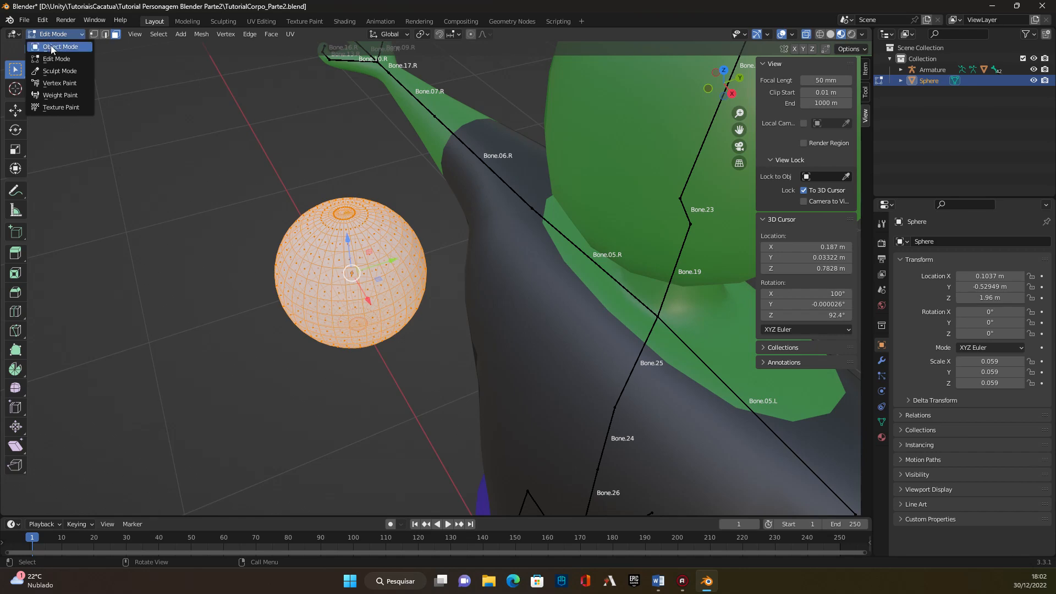
pyautogui.click(51, 44)
pyautogui.moveTo(283, 316); pyautogui.dragTo(292, 330, button='middle')
pyautogui.scroll(-10, 297, 324)
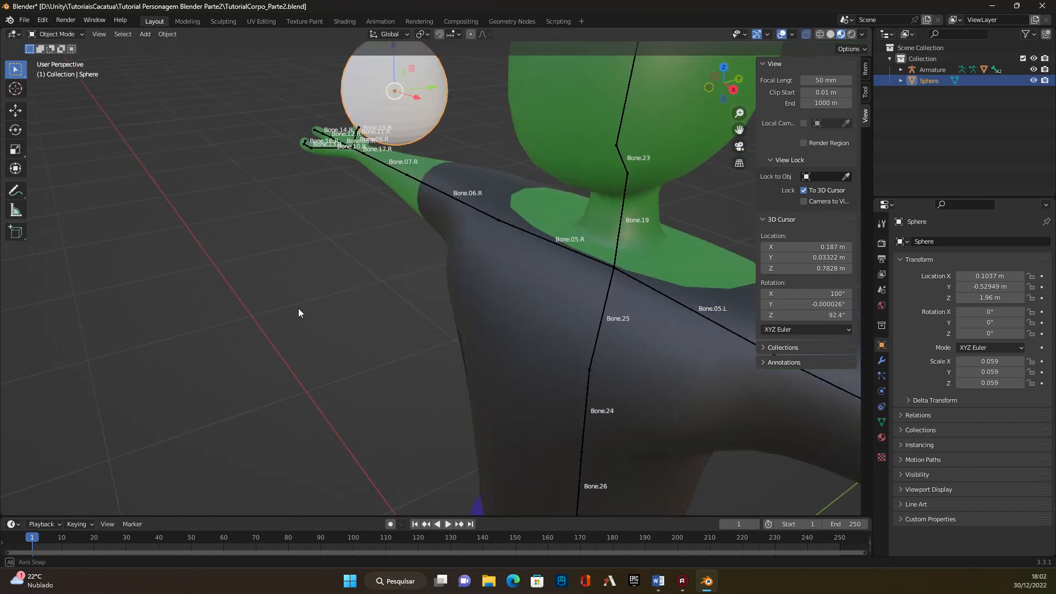
pyautogui.moveTo(603, 278); pyautogui.dragTo(601, 282, button='middle')
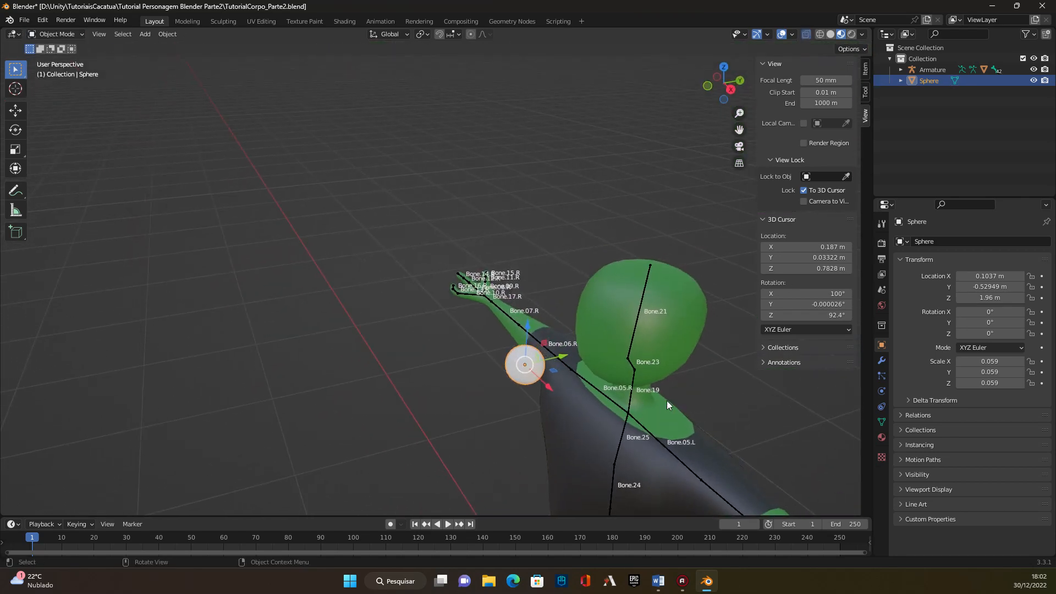
pyautogui.moveTo(666, 401); pyautogui.dragTo(643, 382, button='middle')
pyautogui.moveTo(533, 388); pyautogui.dragTo(461, 333, button='middle')
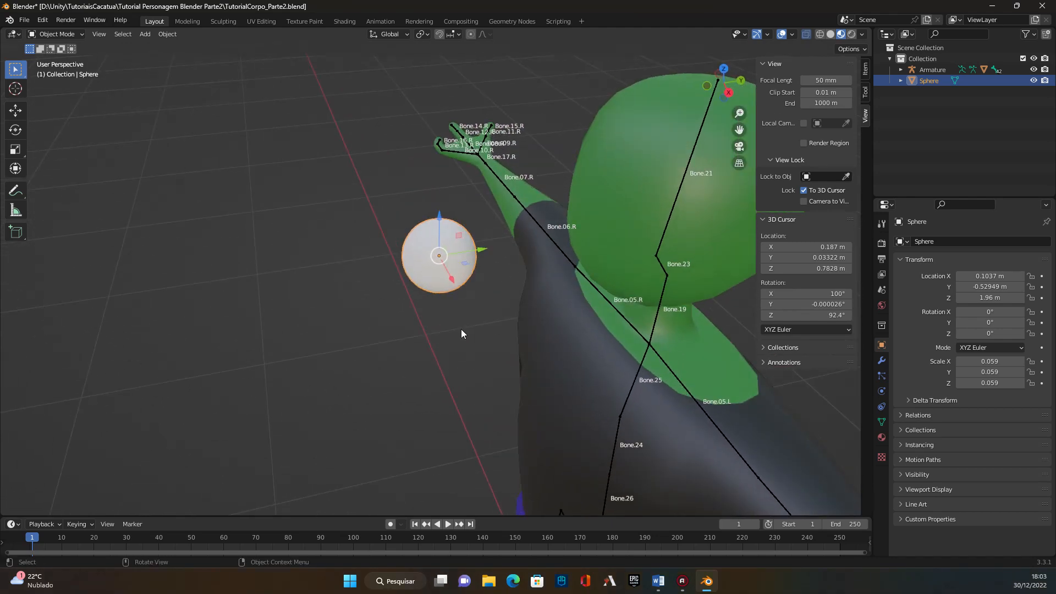
# Rotate the sphere 90° about the X axis.
pyautogui.press('r')
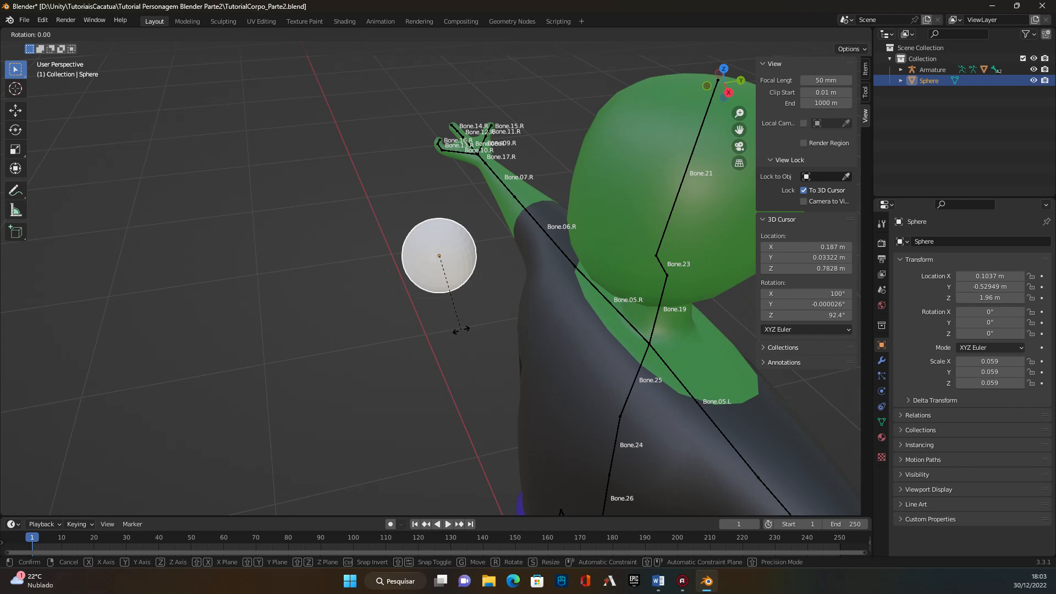
pyautogui.press('x')
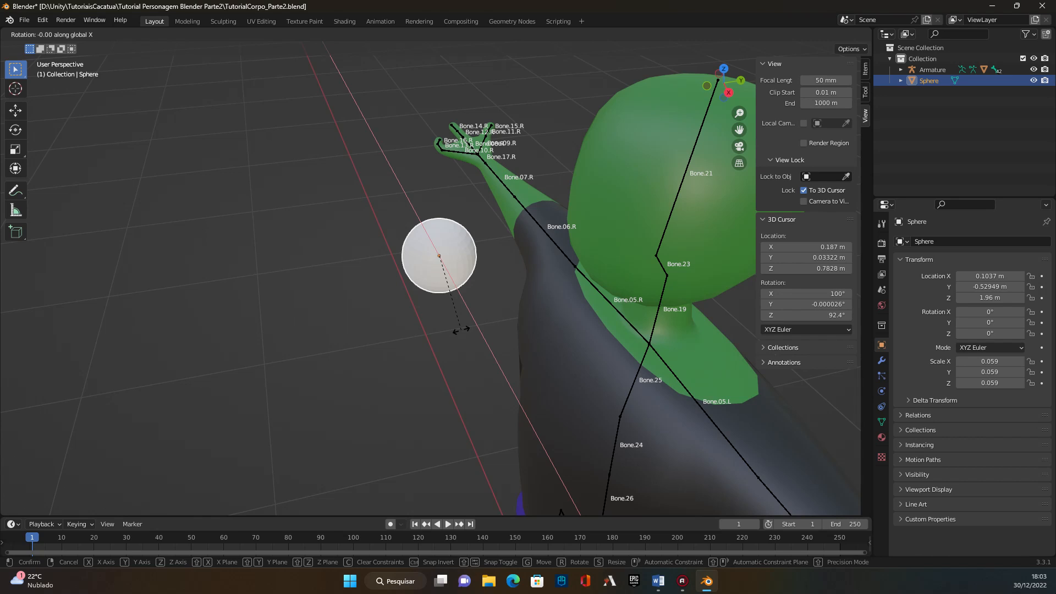
pyautogui.write('90')
pyautogui.press('Return')
# Check the orientation of the rotated sphere's mesh in Edit Mode and return to Object Mode.
pyautogui.moveTo(354, 319); pyautogui.dragTo(386, 239, button='middle')
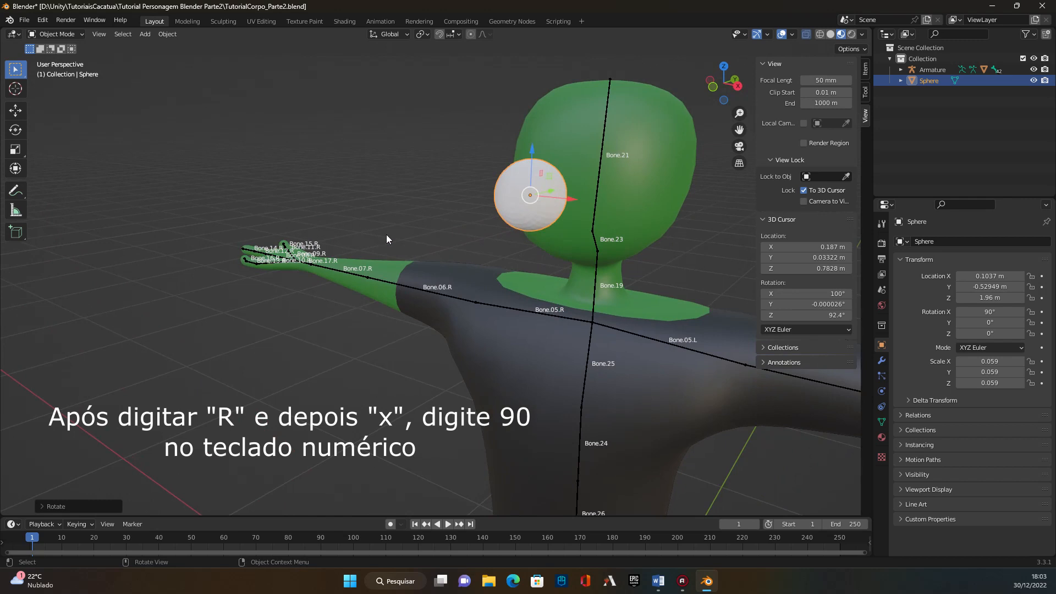
pyautogui.click(50, 33)
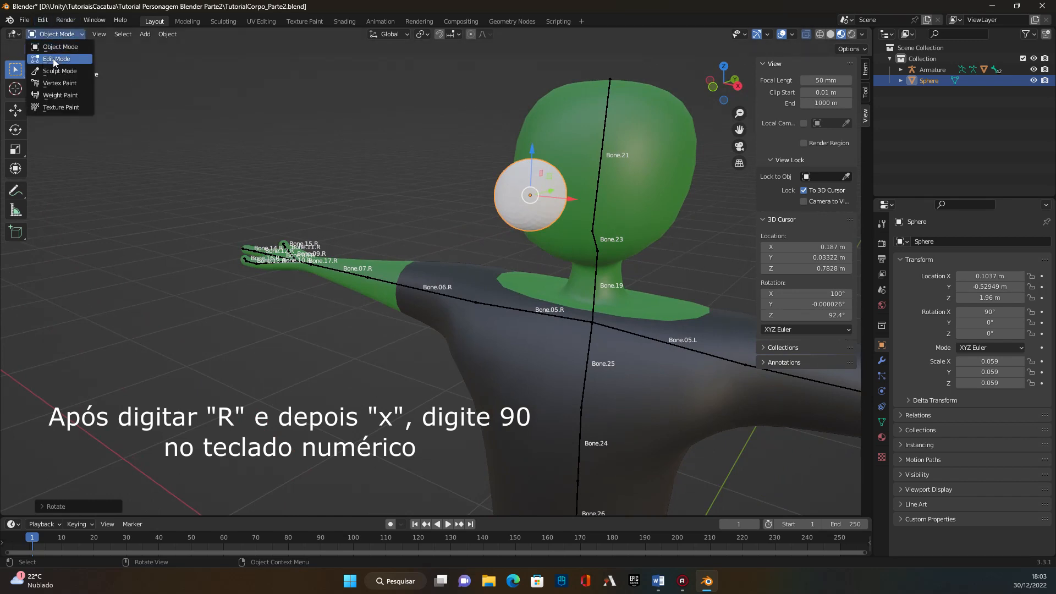
pyautogui.click(53, 59)
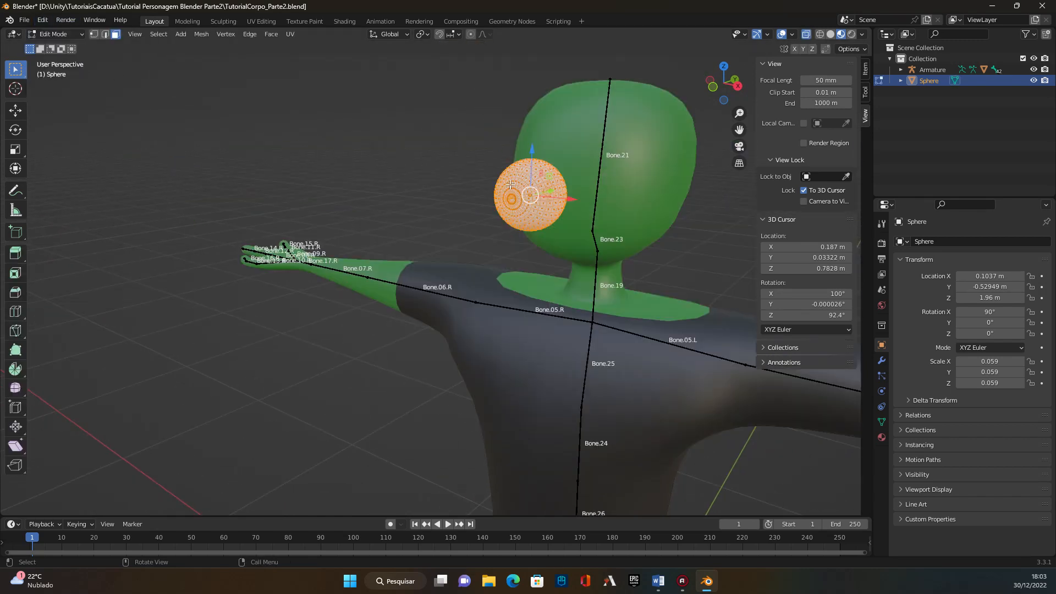
pyautogui.click(54, 32)
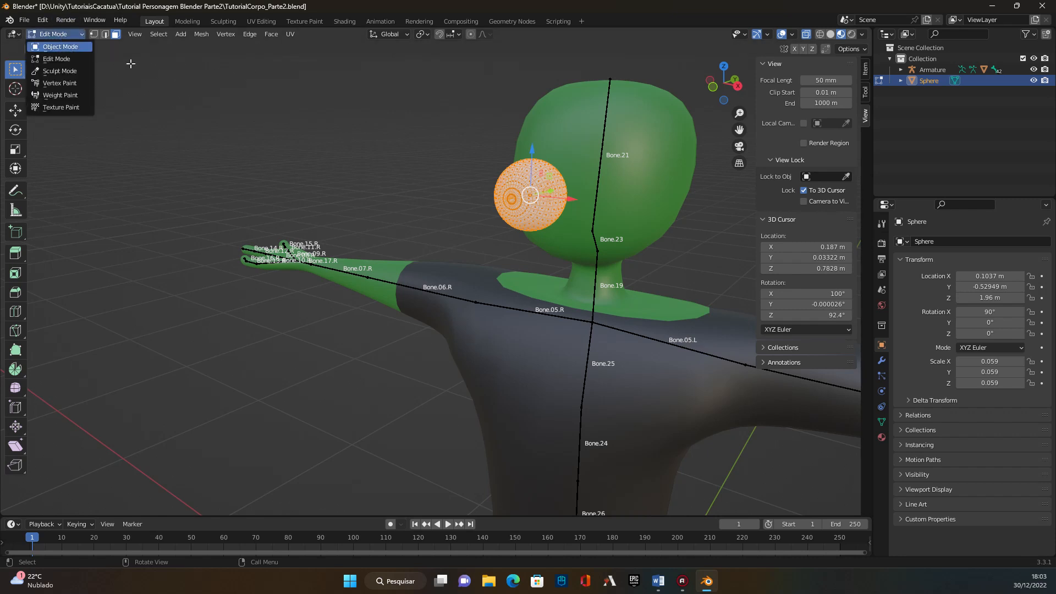
pyautogui.click(59, 36)
pyautogui.click(56, 46)
# Move the sphere along X to about -0.022 m and along Y against the face, to about -0.207 m.
pyautogui.moveTo(355, 159); pyautogui.dragTo(371, 158, button='middle')
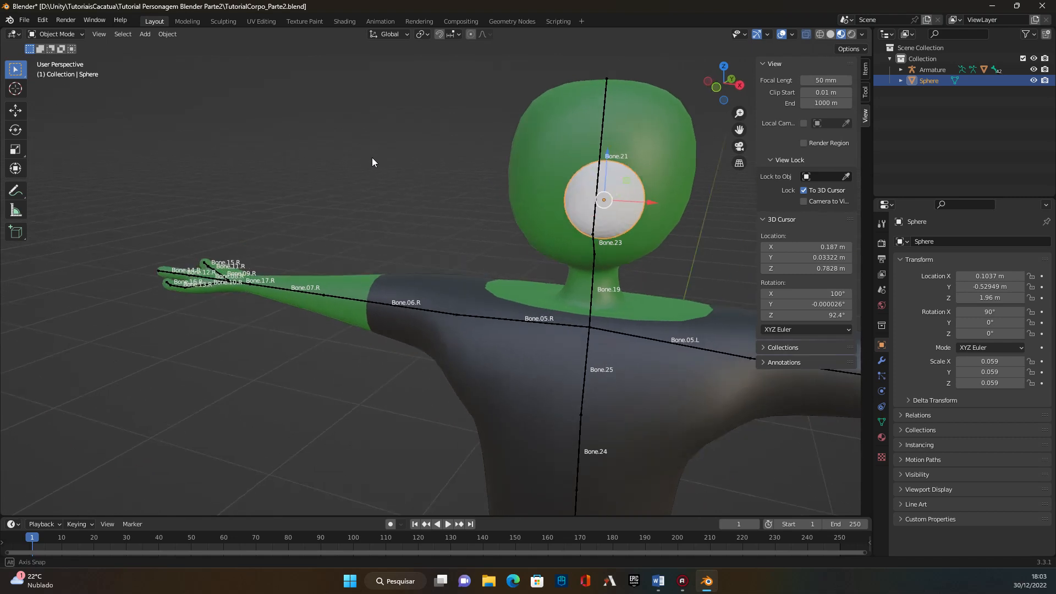
pyautogui.moveTo(642, 203); pyautogui.dragTo(576, 202)
pyautogui.moveTo(495, 207); pyautogui.dragTo(616, 290, button='middle')
pyautogui.scroll(-3, 629, 376)
pyautogui.scroll(1, 622, 386)
pyautogui.keyDown('shift'); pyautogui.moveTo(653, 392); pyautogui.dragTo(537, 320, button='middle'); pyautogui.keyUp('shift')
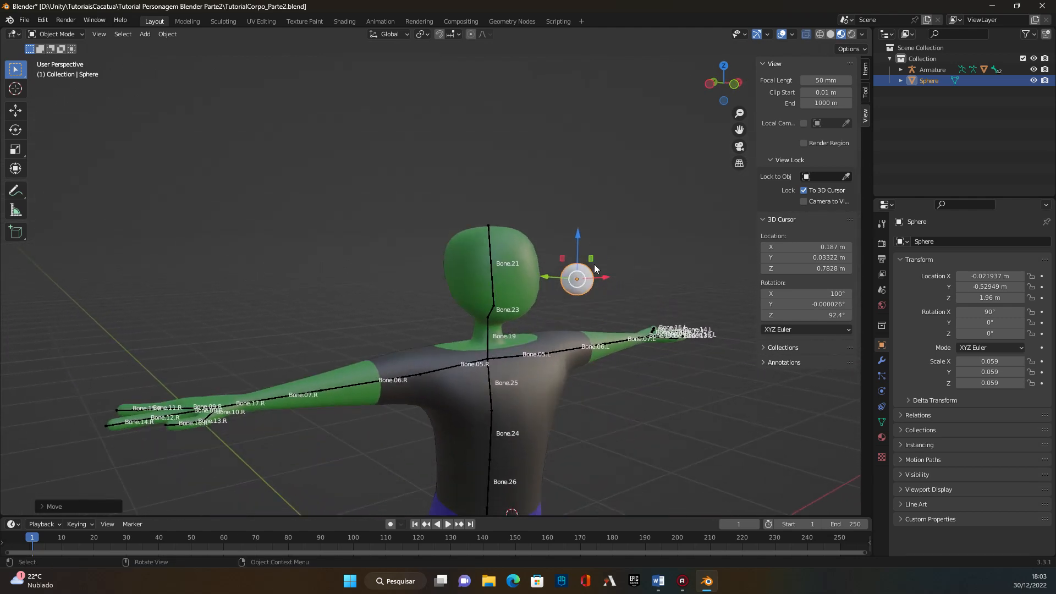
pyautogui.moveTo(594, 264); pyautogui.dragTo(535, 317, button='middle')
pyautogui.moveTo(541, 306); pyautogui.dragTo(482, 286)
pyautogui.moveTo(610, 385); pyautogui.dragTo(636, 371, button='middle')
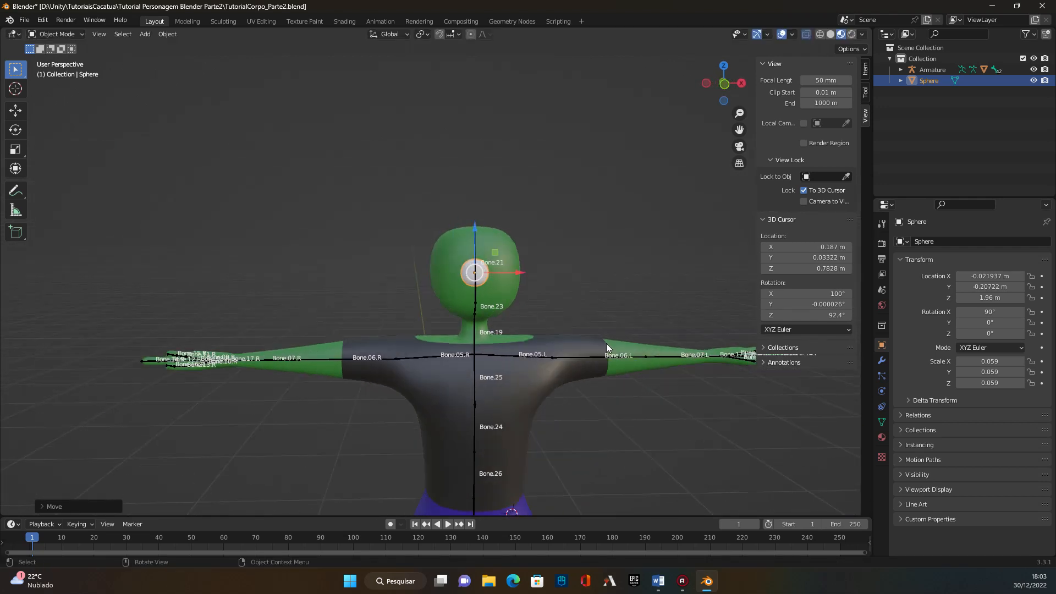
# Place the sphere at the character's right eye, about X -0.083 m and Z 1.994 m, and scale it uniformly to about 0.053.
pyautogui.press('KP_1')
pyautogui.moveTo(501, 270); pyautogui.dragTo(474, 261)
pyautogui.press('s')
pyautogui.click(472, 262)
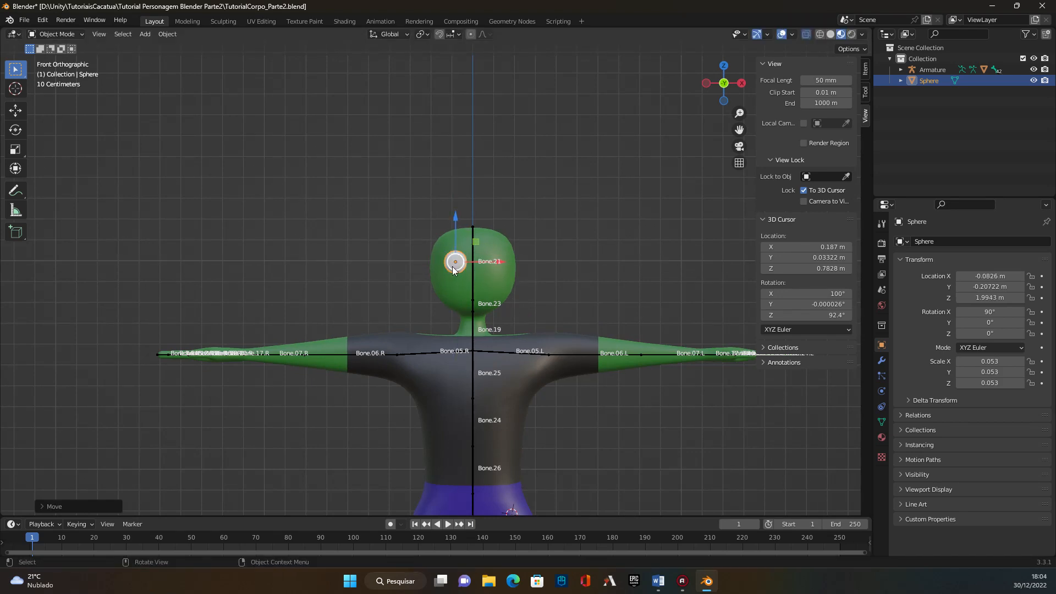
# Lower the eye sphere slightly along Z to about 1.982 m.
pyautogui.moveTo(396, 252); pyautogui.dragTo(395, 275, button='middle')
pyautogui.scroll(2, 394, 275)
pyautogui.scroll(-1, 395, 275)
pyautogui.moveTo(445, 195); pyautogui.dragTo(444, 200)
pyautogui.scroll(3, 383, 253)
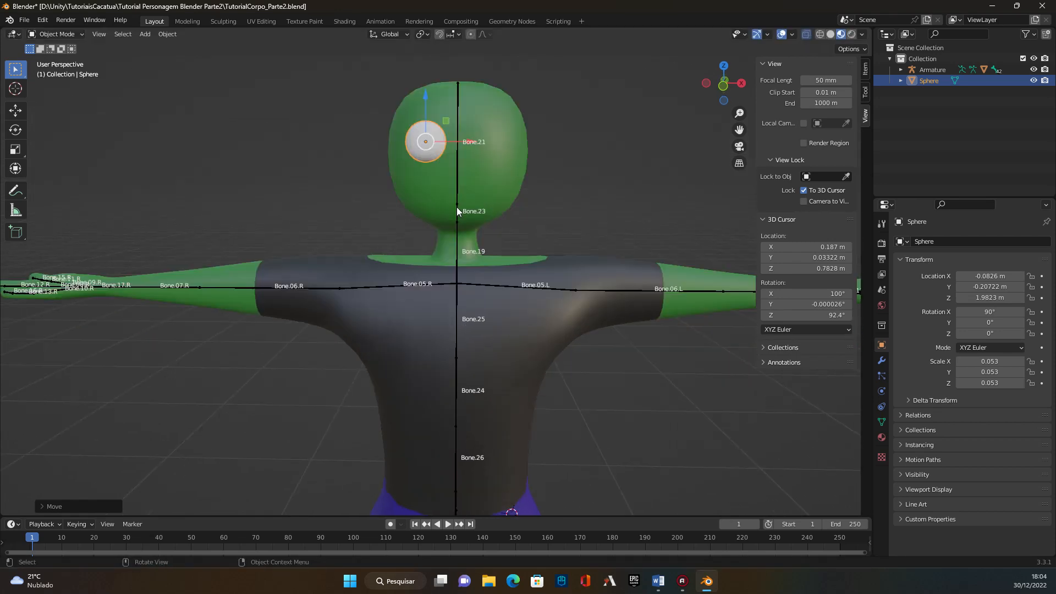
pyautogui.scroll(2, 432, 153)
pyautogui.scroll(-1, 432, 154)
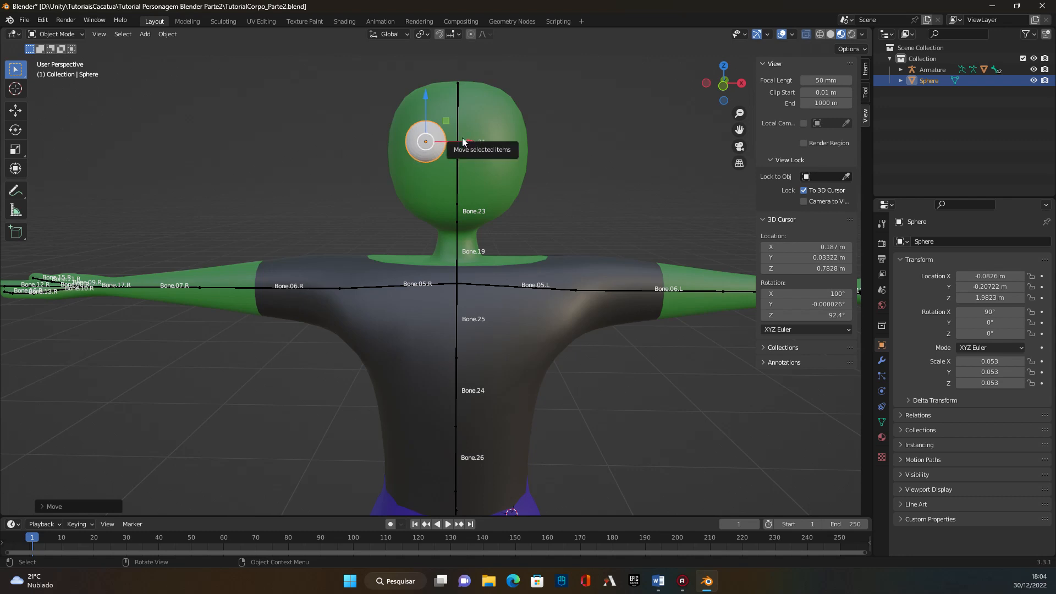
# Add a Mirror modifier on the X axis to the eye sphere, with the character's body mesh as the Mirror Object.
pyautogui.click(882, 361)
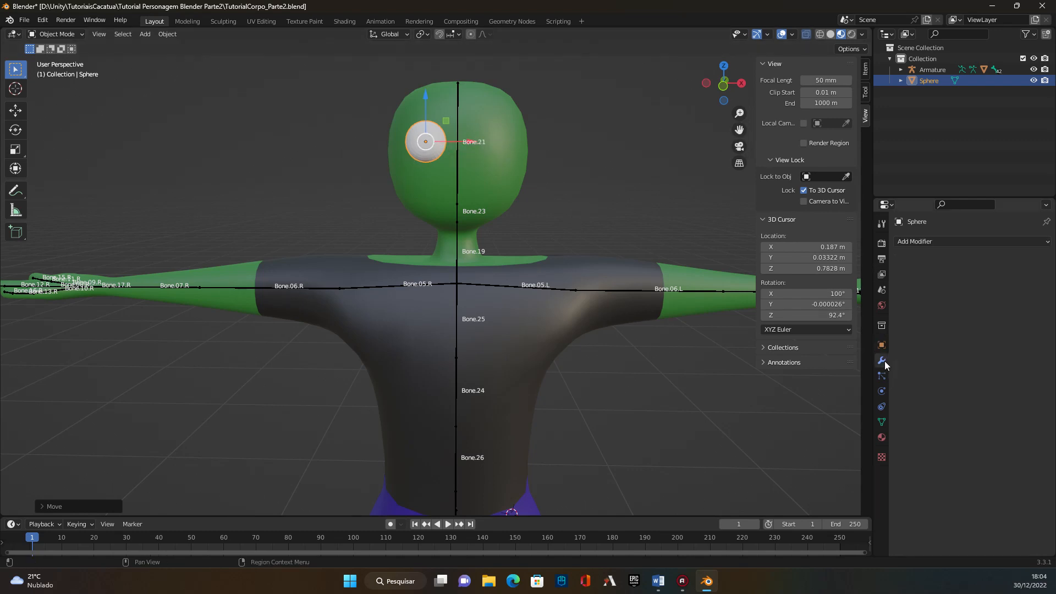
pyautogui.click(913, 241)
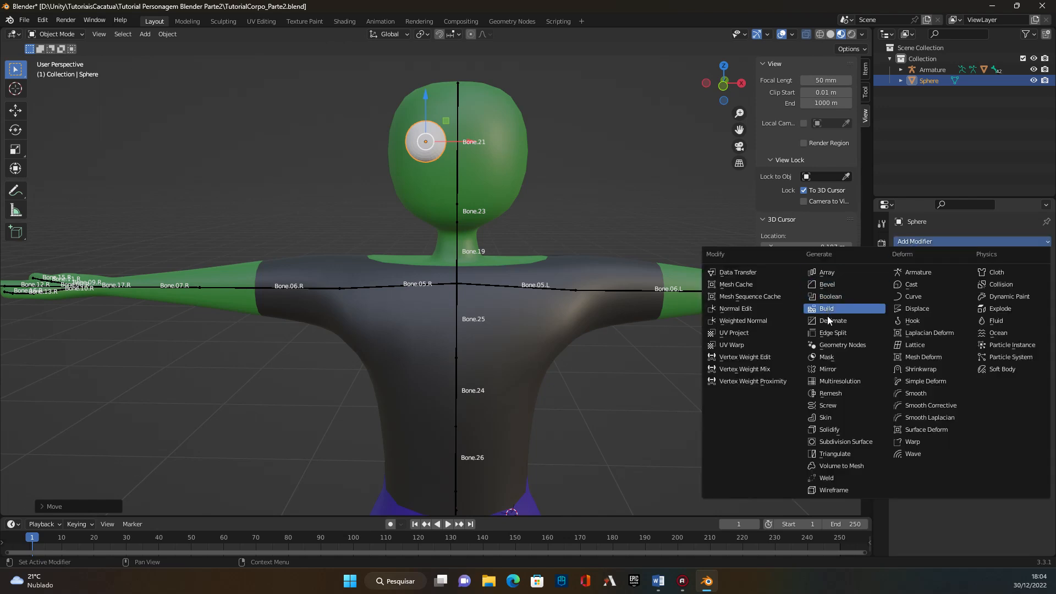
pyautogui.click(828, 369)
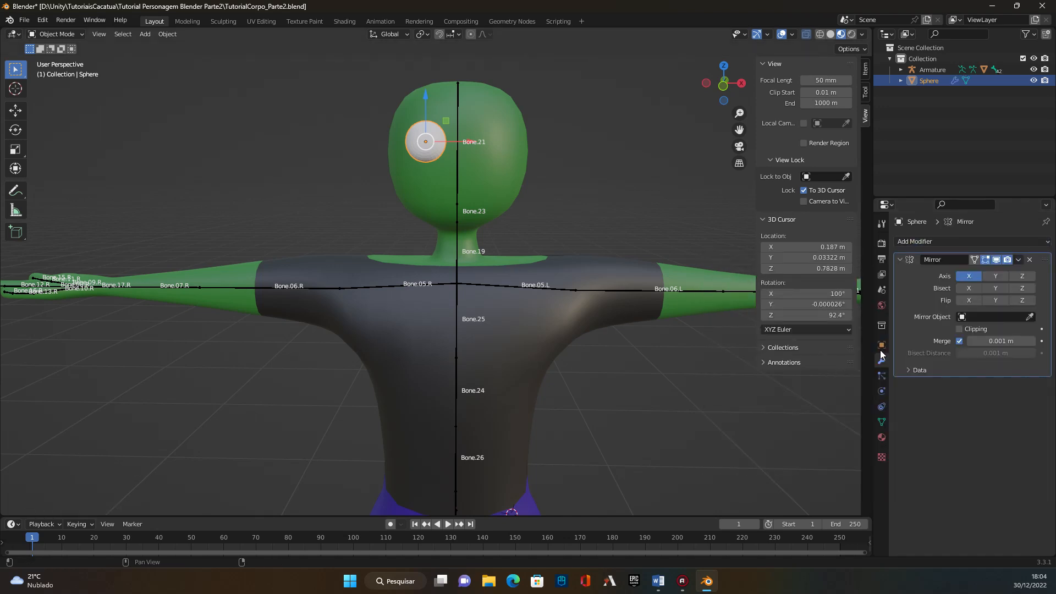
pyautogui.click(1030, 318)
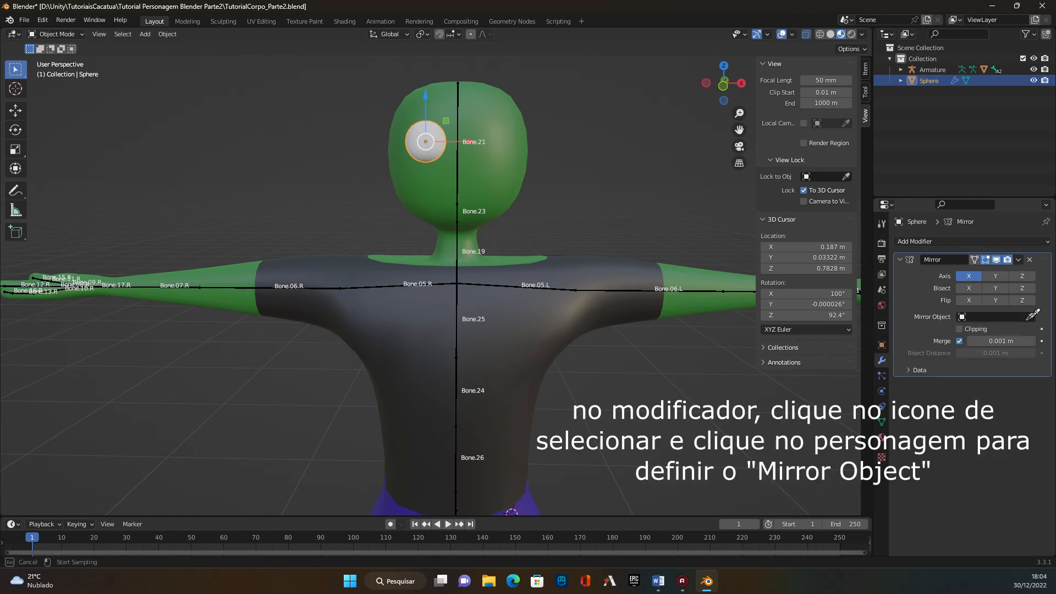
pyautogui.click(501, 165)
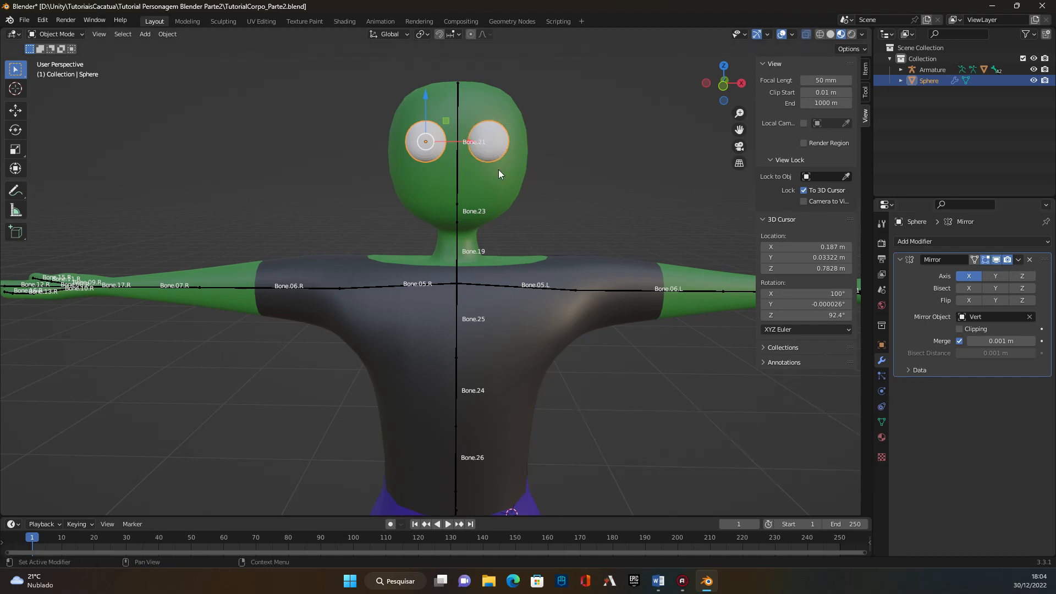
# Push the mirrored eyes slightly into the head along Y, to about -0.196 m.
pyautogui.scroll(1, 445, 171)
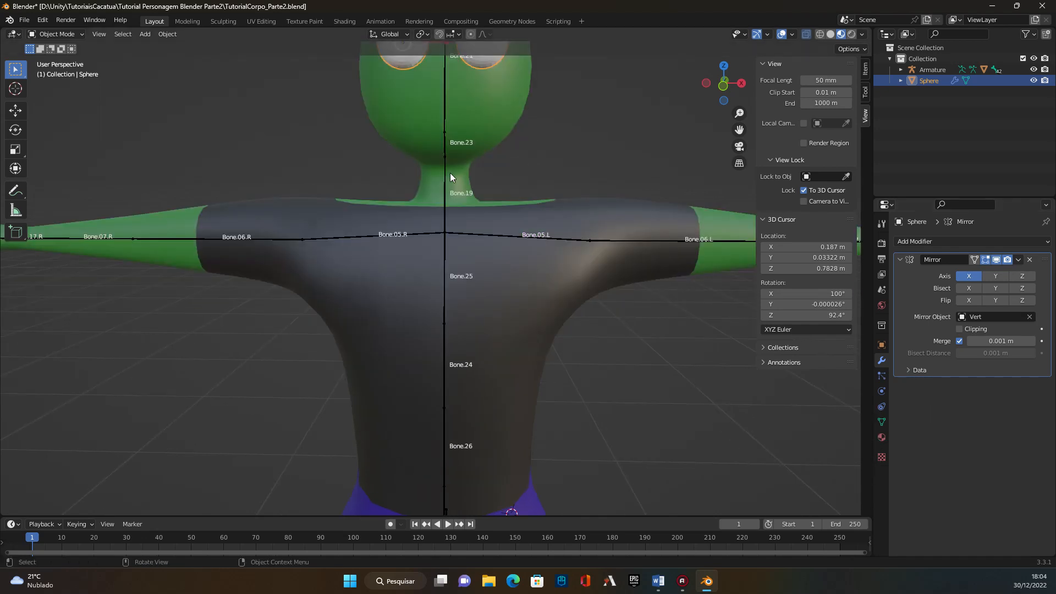
pyautogui.scroll(-1, 449, 173)
pyautogui.moveTo(454, 179); pyautogui.dragTo(514, 190, button='middle')
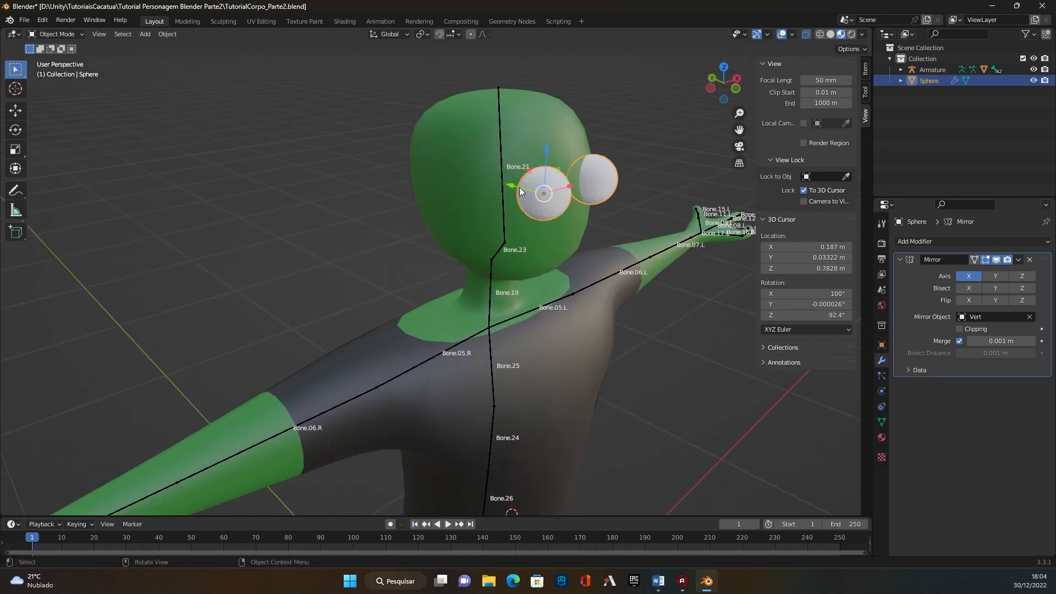
pyautogui.moveTo(515, 190); pyautogui.dragTo(507, 189)
pyautogui.moveTo(509, 187); pyautogui.dragTo(557, 200, button='middle')
pyautogui.scroll(2, 472, 168)
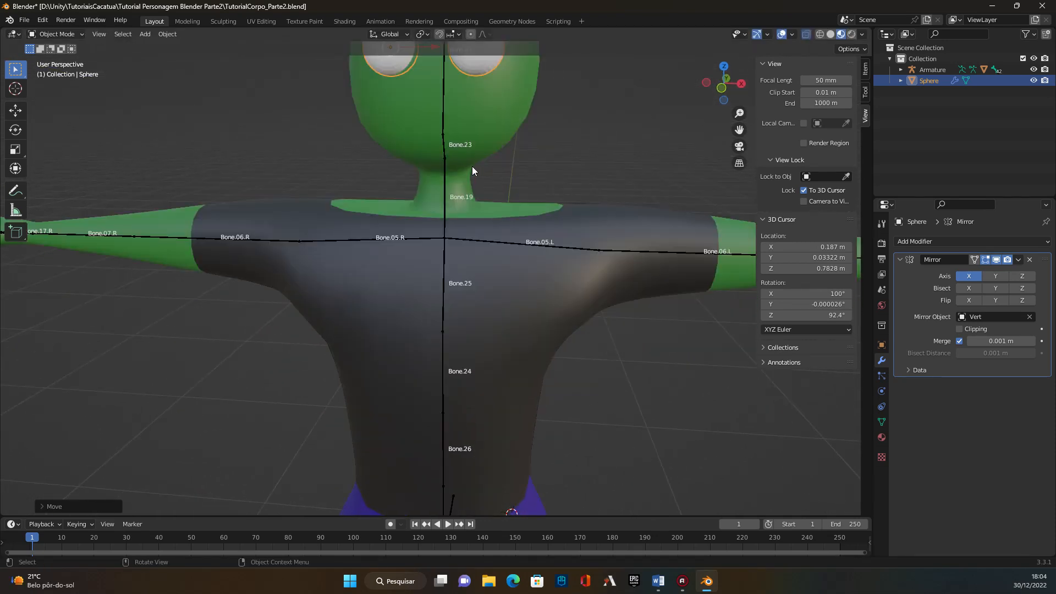
# Lower the mirrored eyes slightly on the face to about Z 1.976 m.
pyautogui.scroll(-3, 457, 159)
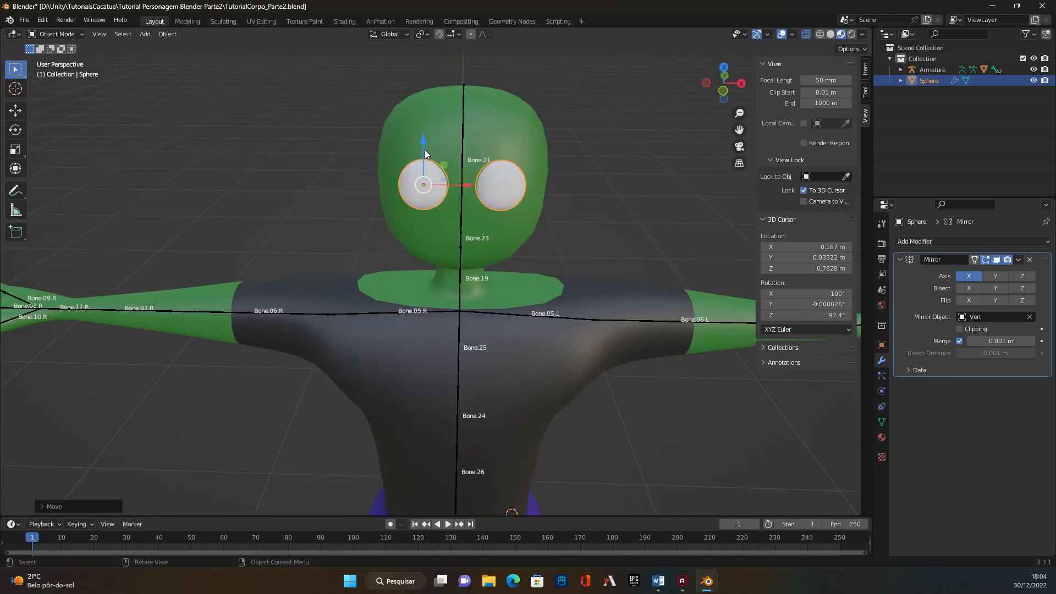
pyautogui.moveTo(425, 165); pyautogui.dragTo(383, 219, button='middle')
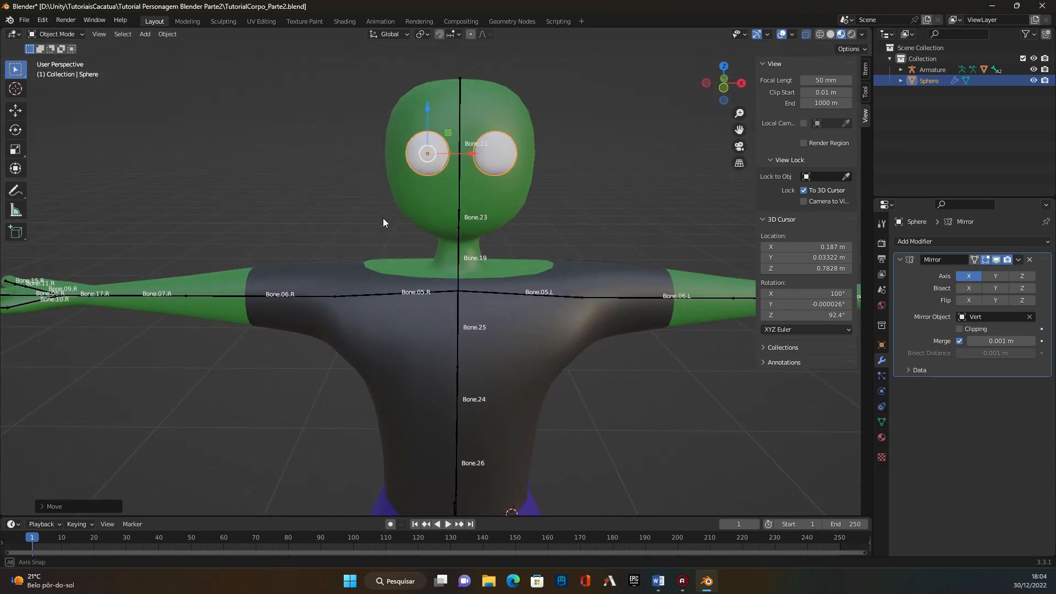
pyautogui.click(383, 218)
pyautogui.scroll(-4, 385, 231)
pyautogui.moveTo(428, 252); pyautogui.dragTo(462, 277, button='middle')
pyautogui.scroll(5, 467, 319)
pyautogui.moveTo(474, 352); pyautogui.dragTo(425, 222, button='middle')
pyautogui.click(426, 152)
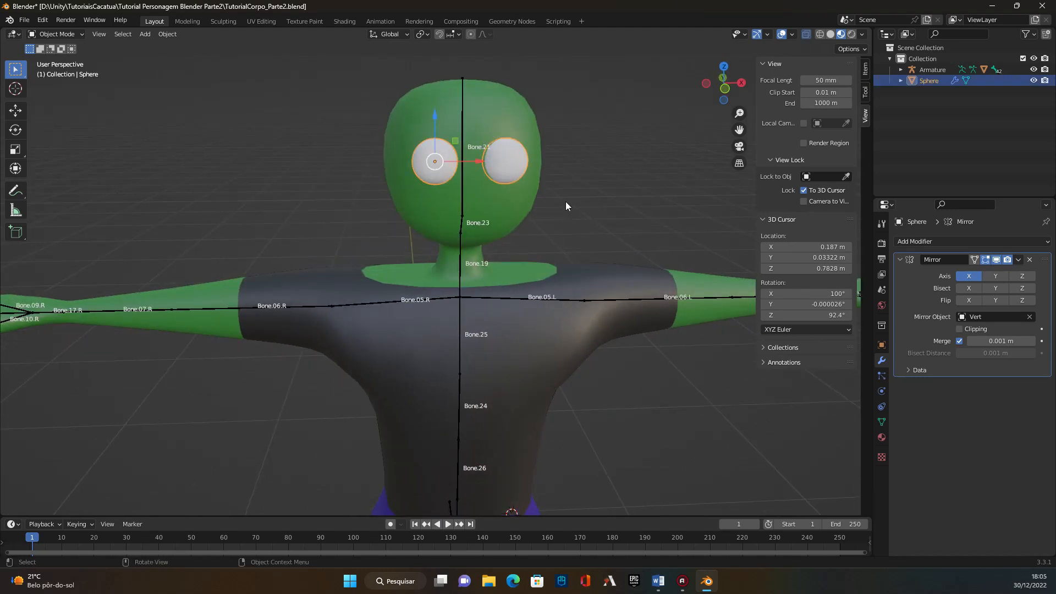
# Apply the scale of the eye sphere.
pyautogui.click(865, 69)
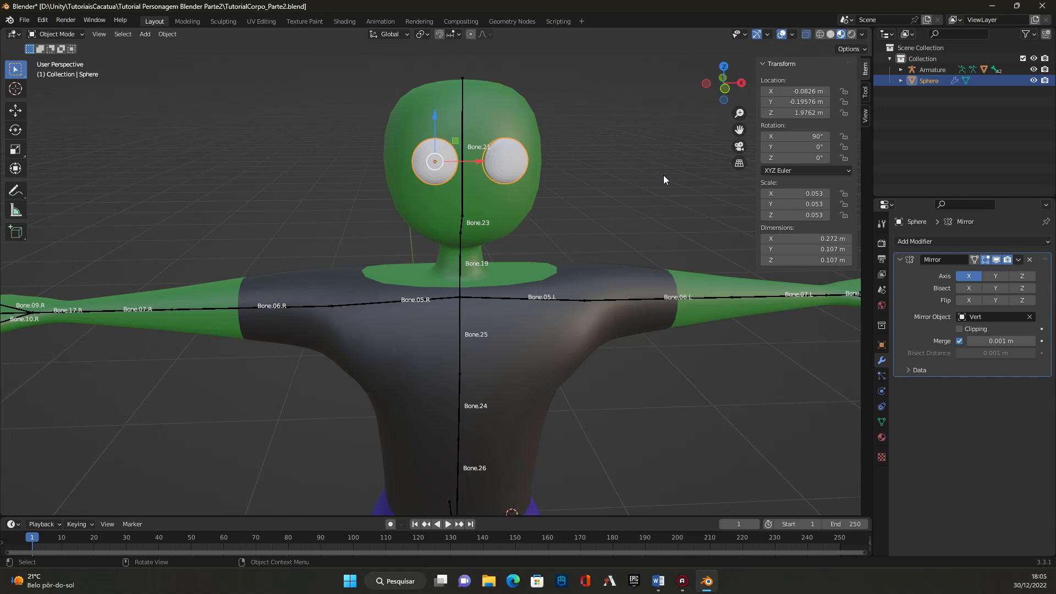
pyautogui.hotkey('ctrl', 'a')
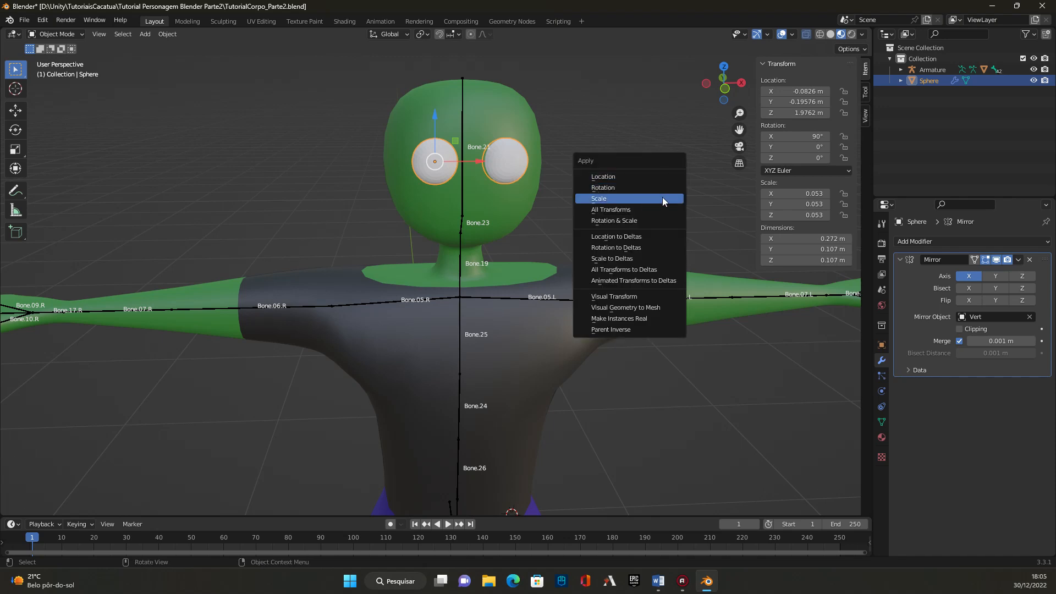
pyautogui.click(662, 199)
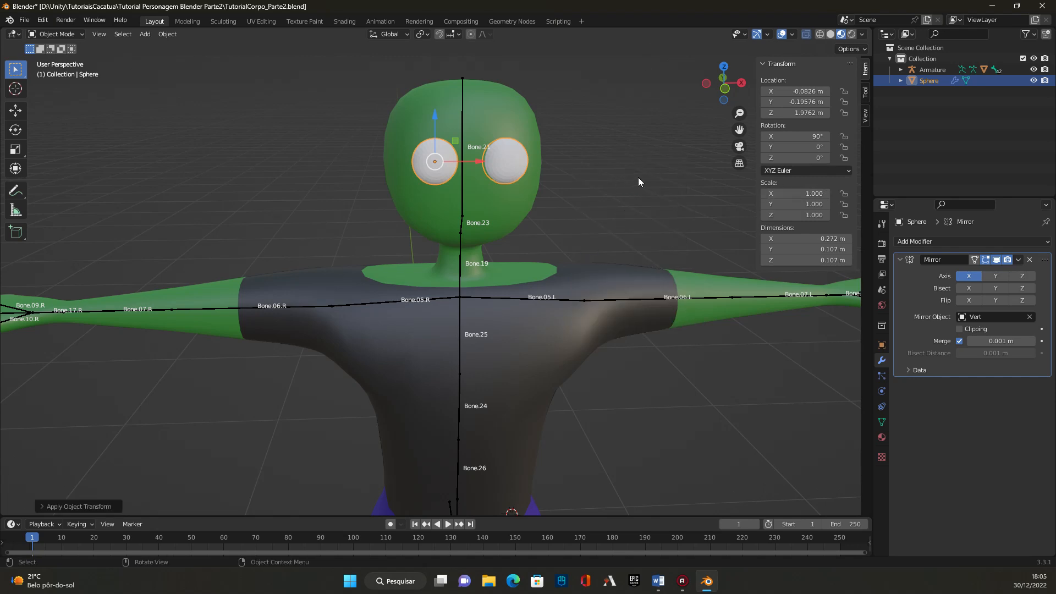
# Deselect the eyes and add a cube mesh to the scene.
pyautogui.scroll(-5, 638, 177)
pyautogui.scroll(-3, 615, 374)
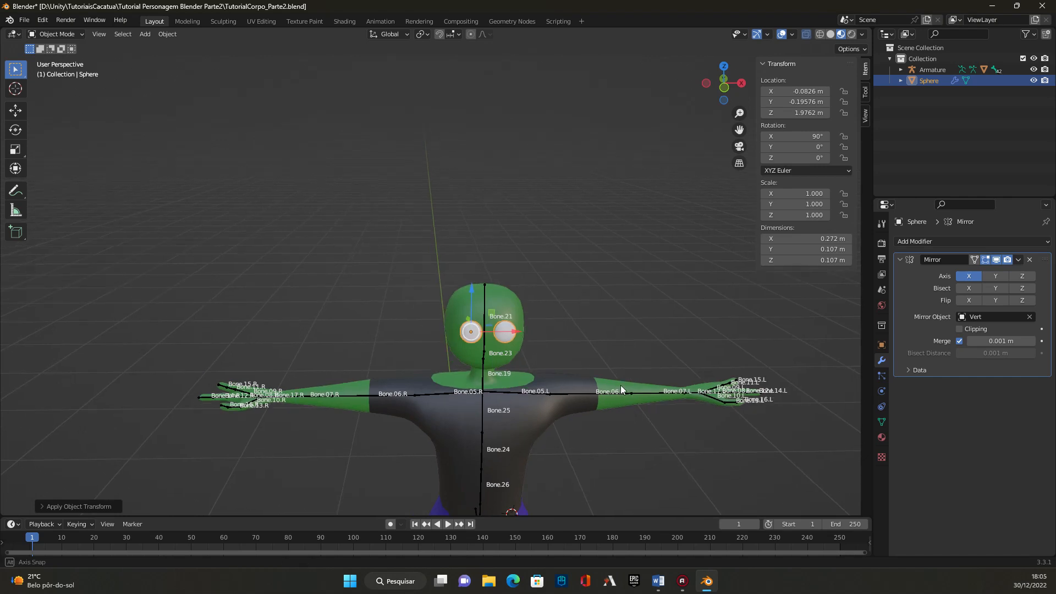
pyautogui.moveTo(615, 374); pyautogui.dragTo(614, 429, button='middle')
pyautogui.moveTo(607, 329); pyautogui.dragTo(592, 316, button='middle')
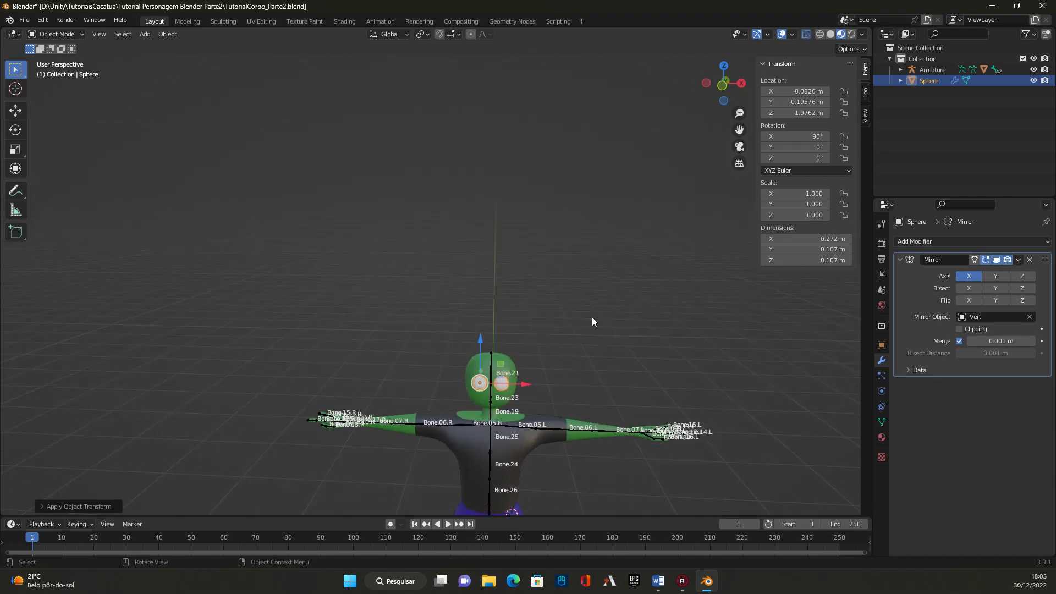
pyautogui.click(588, 314)
pyautogui.hotkey('shift', 'a')
pyautogui.moveTo(572, 301)
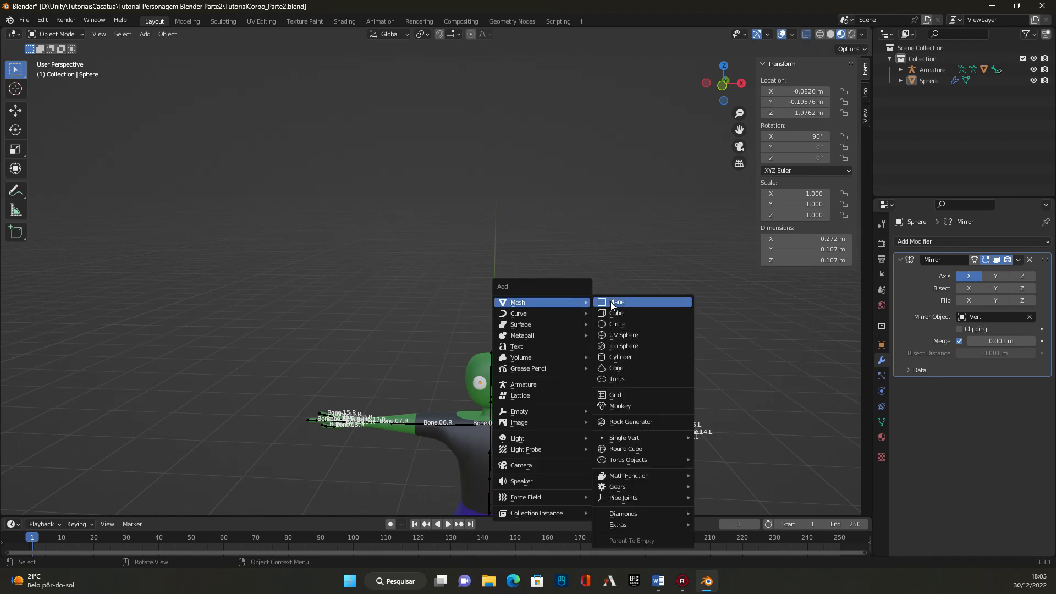
pyautogui.click(622, 313)
# Raise the cube along Z above the character's head, to about 3.77 m.
pyautogui.moveTo(555, 407); pyautogui.dragTo(482, 407, button='middle')
pyautogui.scroll(-3, 583, 399)
pyautogui.press('g')
pyautogui.press('z')
pyautogui.click(489, 212)
# Scale the cube down uniformly to about 0.08 and frame it in the view.
pyautogui.moveTo(490, 212); pyautogui.dragTo(632, 261, button='middle')
pyautogui.press('s')
pyautogui.click(532, 226)
pyautogui.press('KP_Decimal')
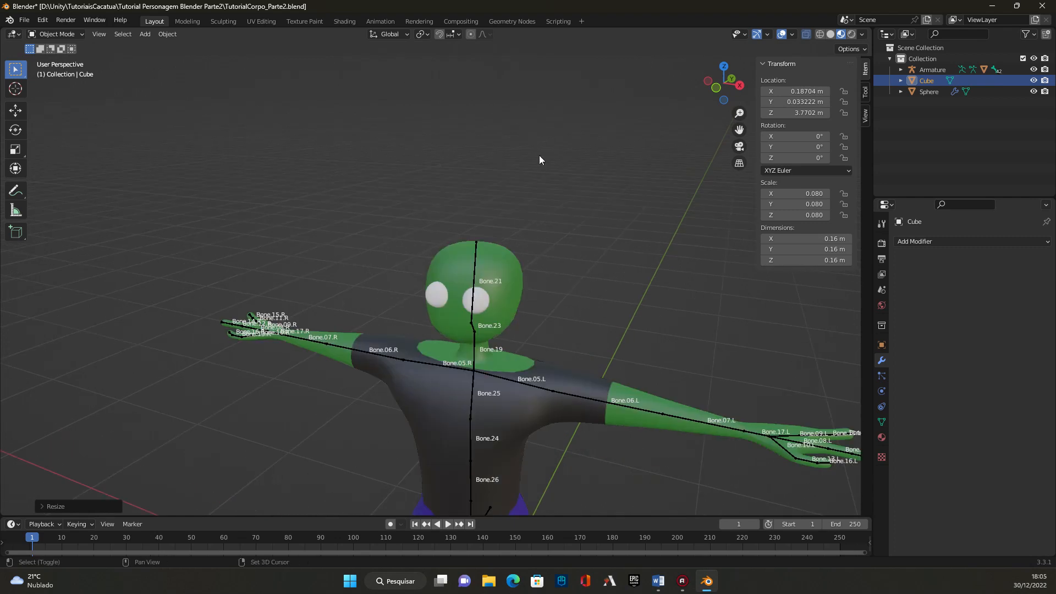
# In Edit Mode with face selection, lower the cube's top face to make a flat slab about 0.055 m high.
pyautogui.moveTo(581, 269); pyautogui.dragTo(270, 201, button='middle')
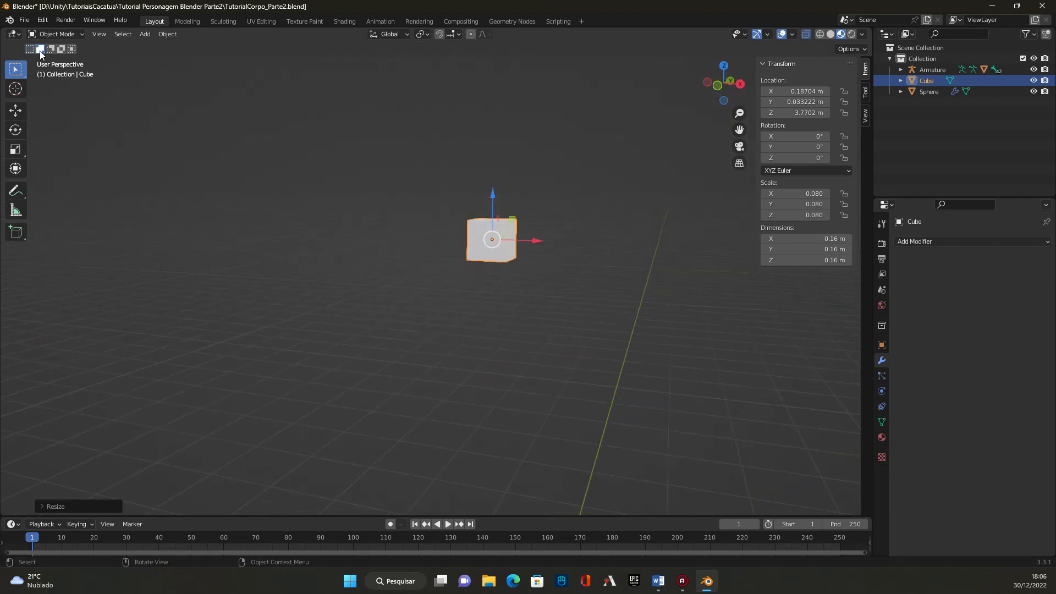
pyautogui.press('Tab')
pyautogui.click(115, 35)
pyautogui.click(512, 283)
pyautogui.moveTo(523, 251); pyautogui.dragTo(523, 281)
pyautogui.scroll(-3, 432, 404)
# Move one side face of the slab inward along Y, making it about 0.109 m deep, and return to Object Mode.
pyautogui.moveTo(432, 405); pyautogui.dragTo(416, 367, button='middle')
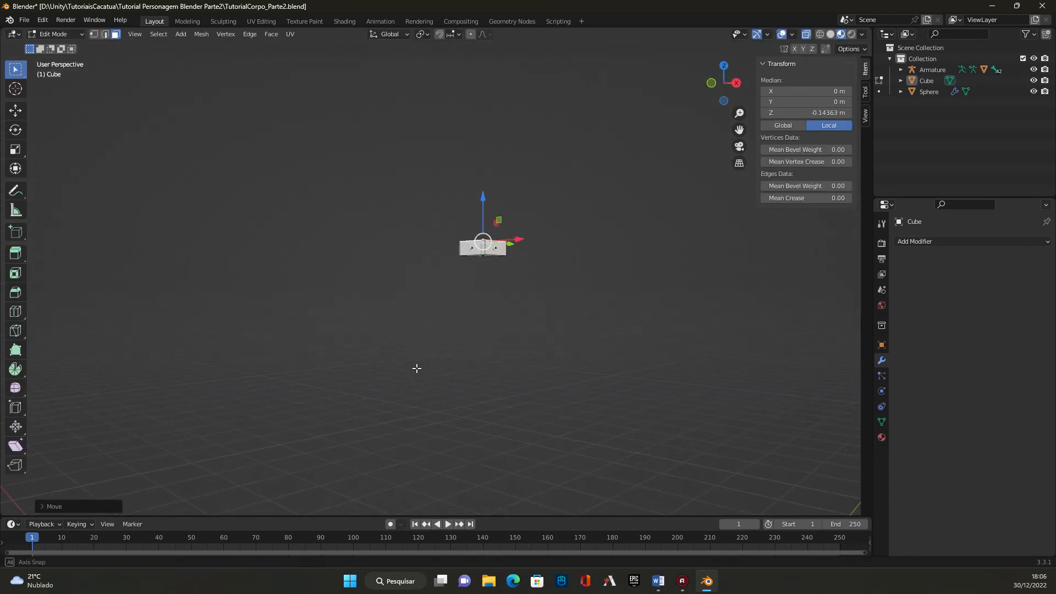
pyautogui.moveTo(507, 260); pyautogui.dragTo(552, 321, button='middle')
pyautogui.click(521, 310)
pyautogui.moveTo(509, 257); pyautogui.dragTo(509, 251)
pyautogui.click(486, 296)
pyautogui.click(263, 201)
pyautogui.click(55, 34)
pyautogui.click(55, 42)
# Move the slab to the upper part of the head, at about X -0.024 m and Z 2.054 m.
pyautogui.click(488, 272)
pyautogui.moveTo(488, 272); pyautogui.dragTo(379, 286, button='middle')
pyautogui.moveTo(379, 286); pyautogui.dragTo(379, 354)
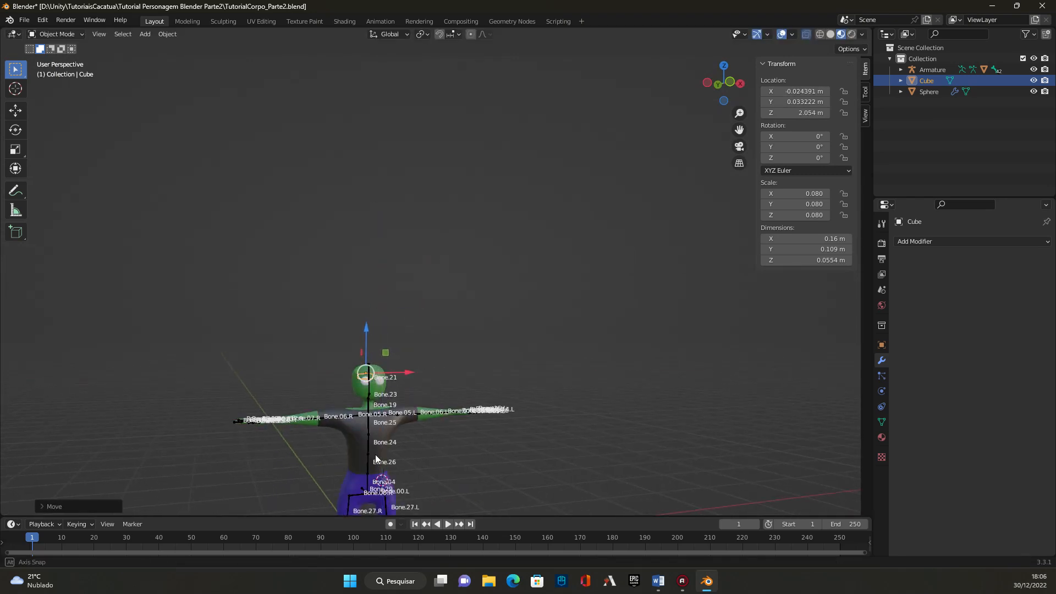
# Move the slab along Y to the front of the face, at about -0.253 m.
pyautogui.scroll(3, 428, 332)
pyautogui.scroll(3, 394, 275)
pyautogui.press('g')
pyautogui.press('y')
pyautogui.click(496, 229)
# Scale the slab down uniformly to about 0.053.
pyautogui.moveTo(496, 229); pyautogui.dragTo(467, 201, button='middle')
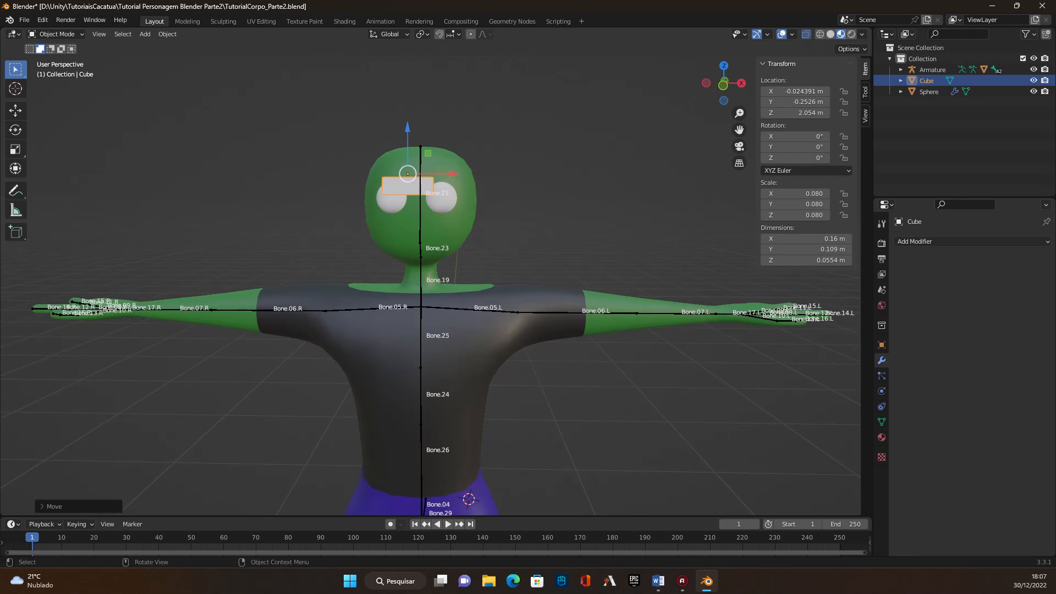
pyautogui.press('s')
pyautogui.click(479, 223)
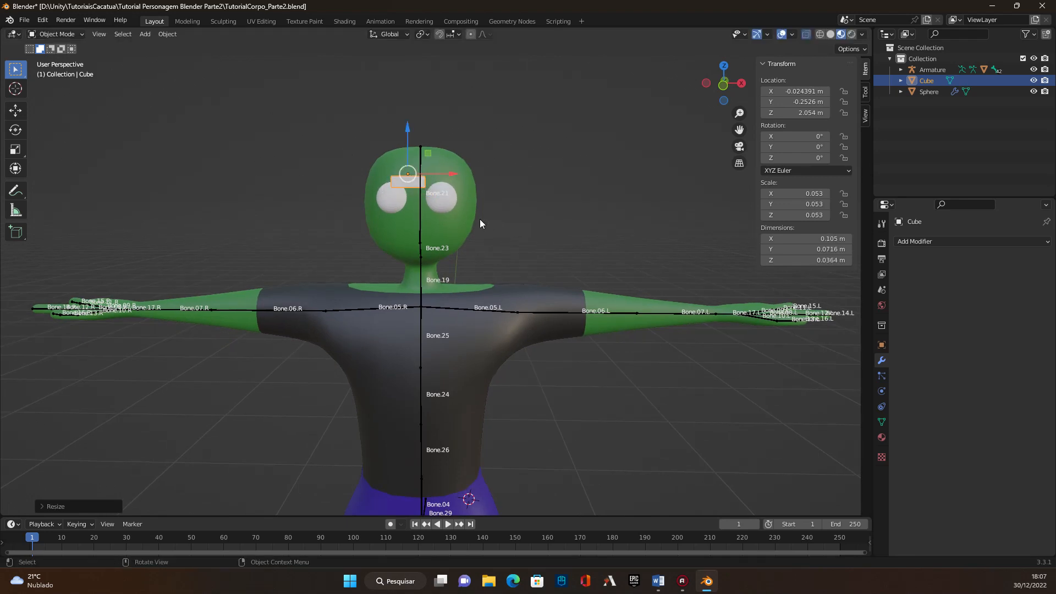
# Place the eyebrow slab above one eye at about X -0.074, Y -0.207, Z 2.084 m and tilt it about 10.2° around Y.
pyautogui.moveTo(432, 174); pyautogui.dragTo(392, 144)
pyautogui.moveTo(391, 144); pyautogui.dragTo(415, 245, button='middle')
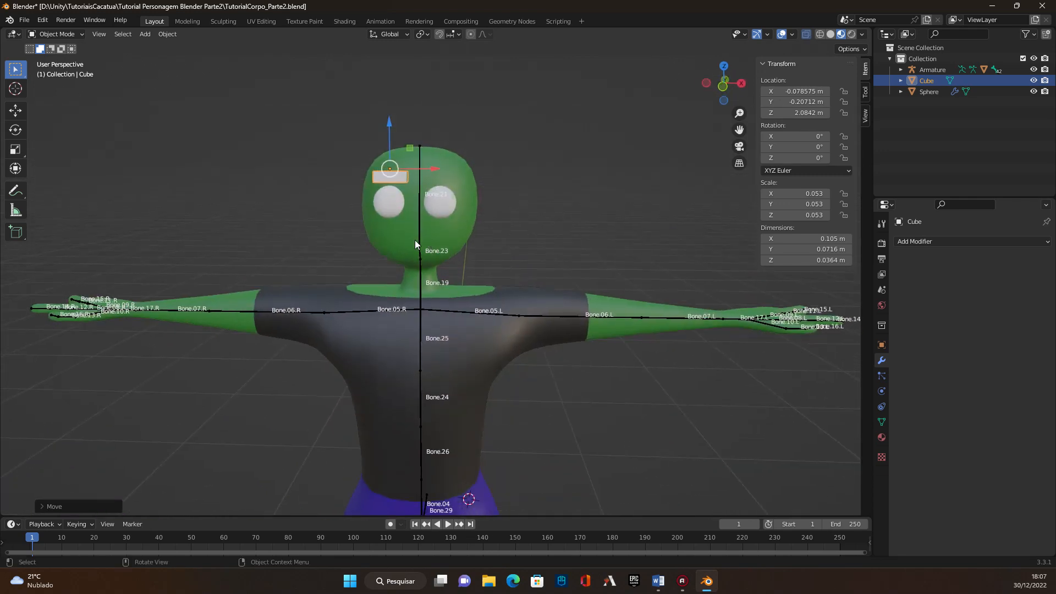
pyautogui.press('KP_1')
pyautogui.press('r')
pyautogui.click(400, 257)
pyautogui.moveTo(437, 173); pyautogui.dragTo(439, 177)
pyautogui.click(306, 206)
pyautogui.click(391, 180)
pyautogui.moveTo(259, 181); pyautogui.dragTo(280, 195, button='middle')
# Add a Mirror modifier on the X axis to the eyebrow with the character body Vert as the mirror object, and deselect the eyebrow.
pyautogui.click(933, 241)
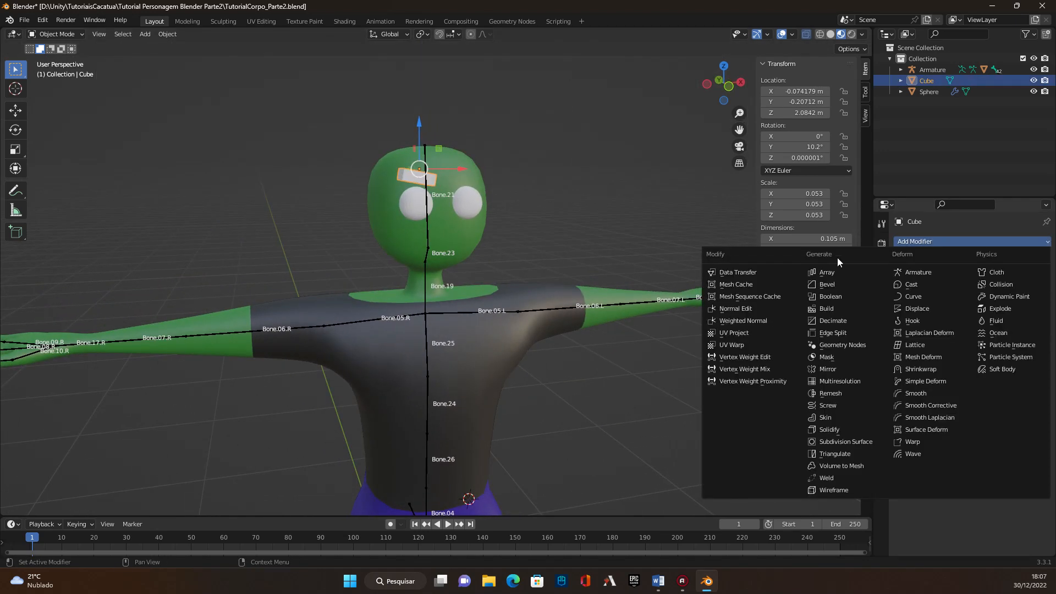
pyautogui.click(848, 369)
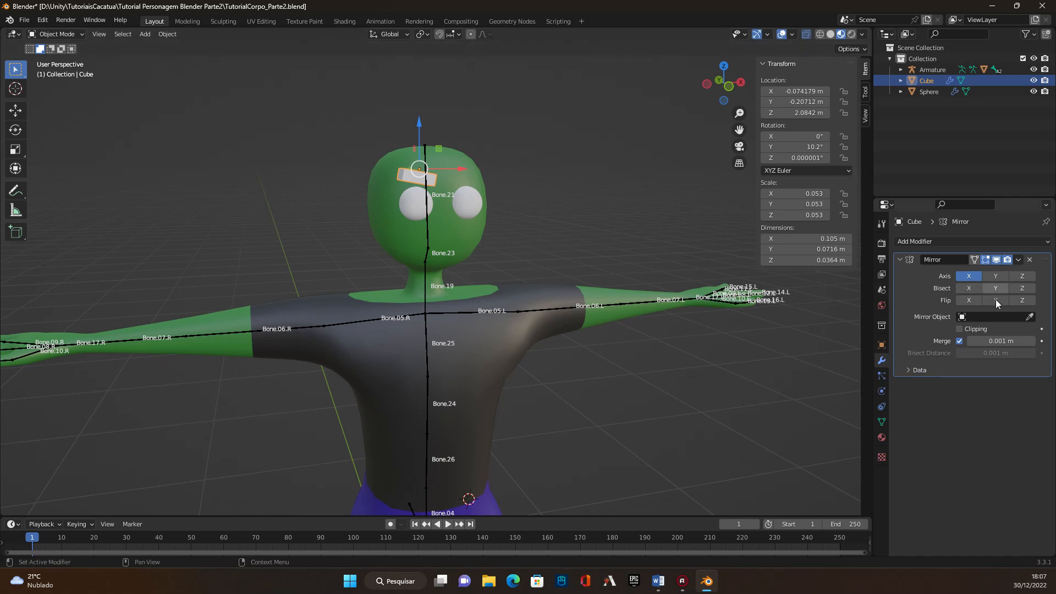
pyautogui.click(1030, 317)
pyautogui.click(462, 249)
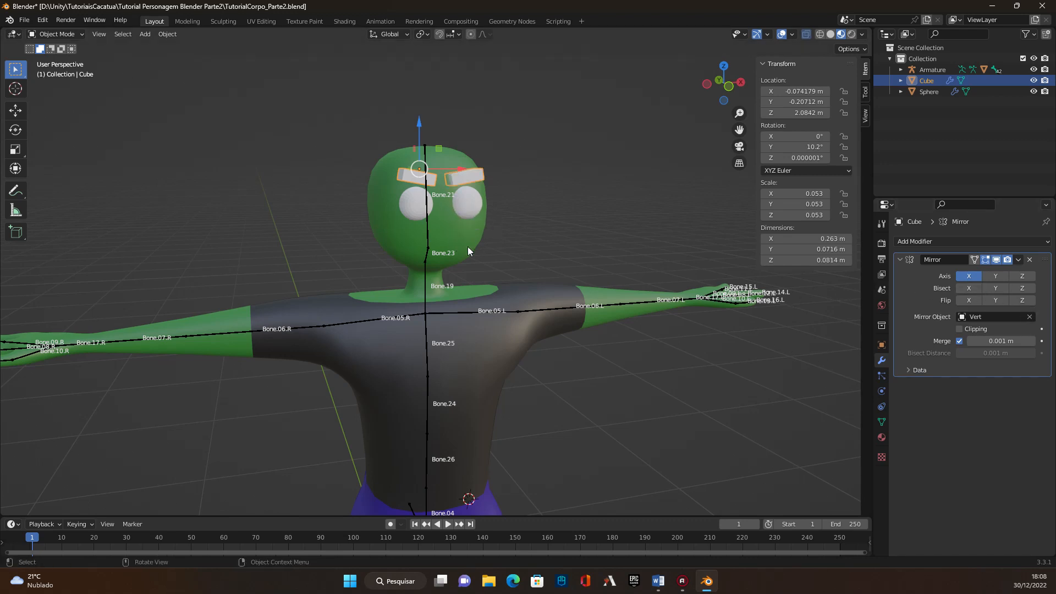
pyautogui.moveTo(539, 235); pyautogui.dragTo(597, 241, button='middle')
pyautogui.click(607, 177)
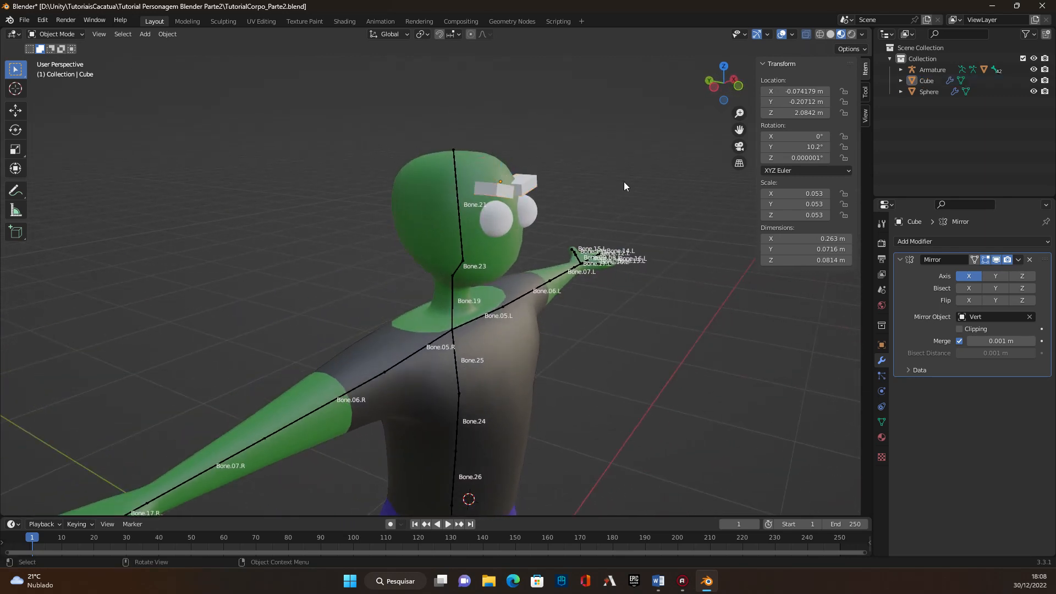
# Add a UV sphere and raise it above the character's head, to about Z 3.492 m.
pyautogui.moveTo(659, 225); pyautogui.dragTo(533, 335, button='middle')
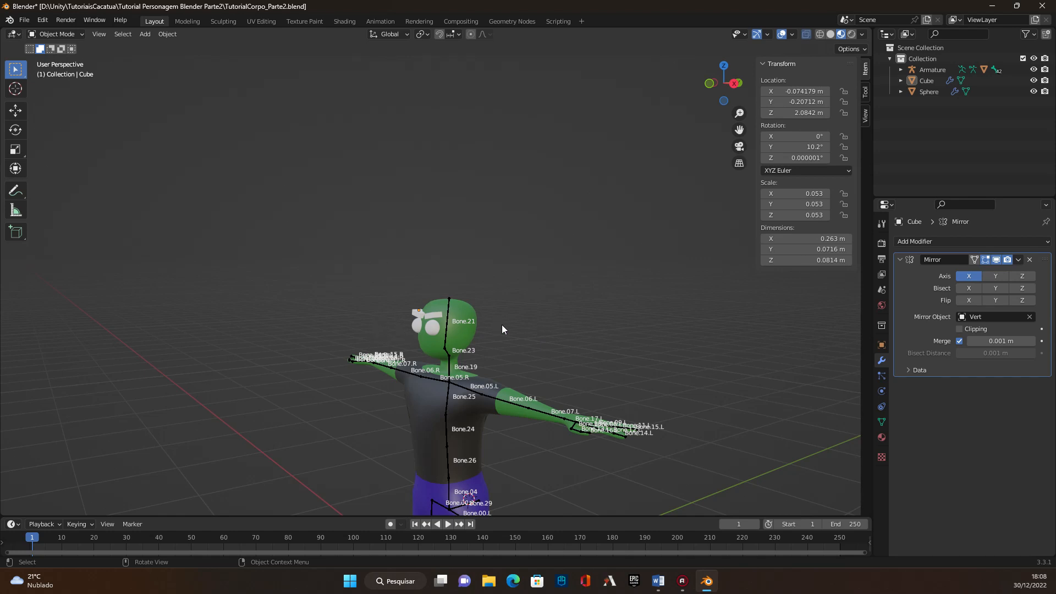
pyautogui.moveTo(491, 300); pyautogui.dragTo(517, 303, button='middle')
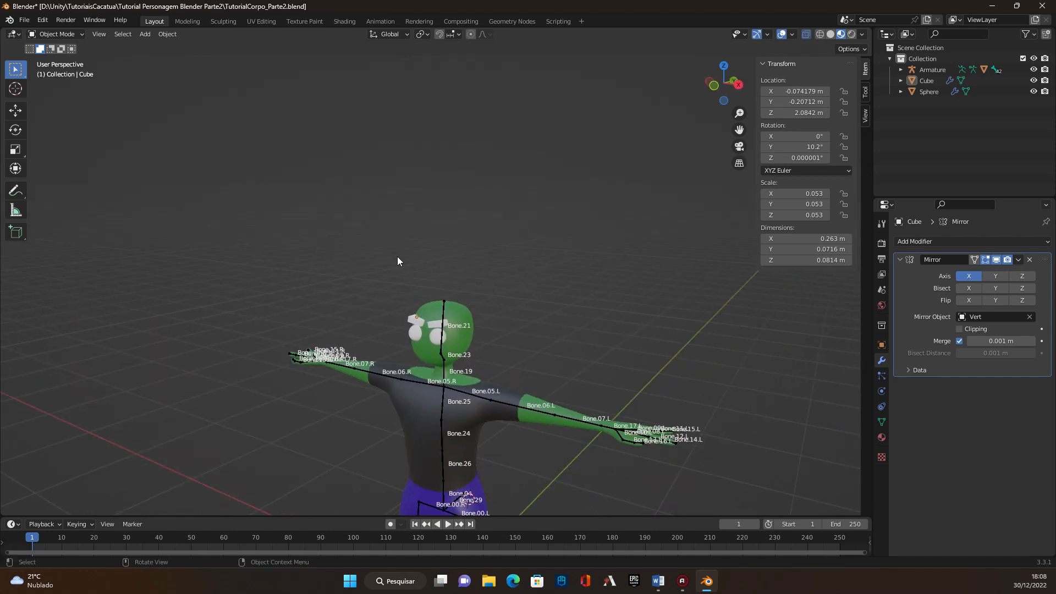
pyautogui.moveTo(482, 256)
pyautogui.mouseDown(button='middle')
pyautogui.moveTo(503, 257)
pyautogui.moveTo(478, 256)
pyautogui.mouseUp(button='middle')
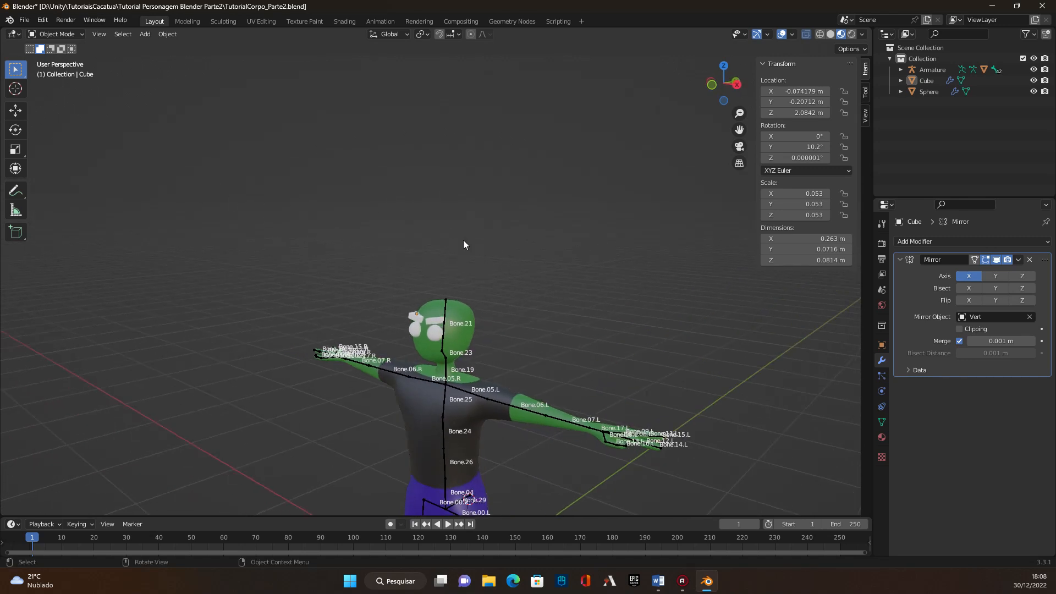
pyautogui.hotkey('shift', 'a')
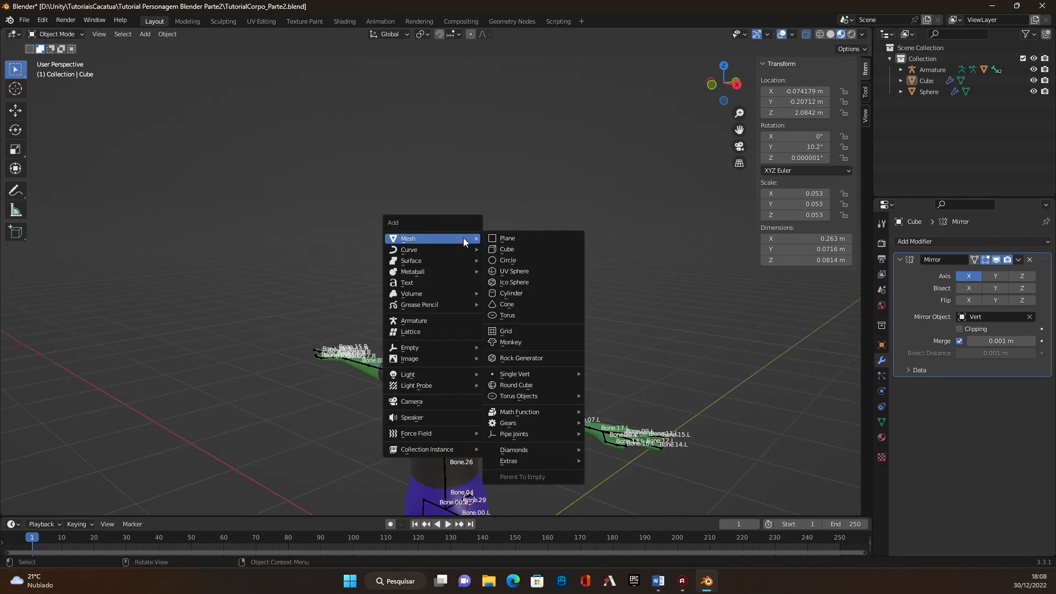
pyautogui.click(511, 272)
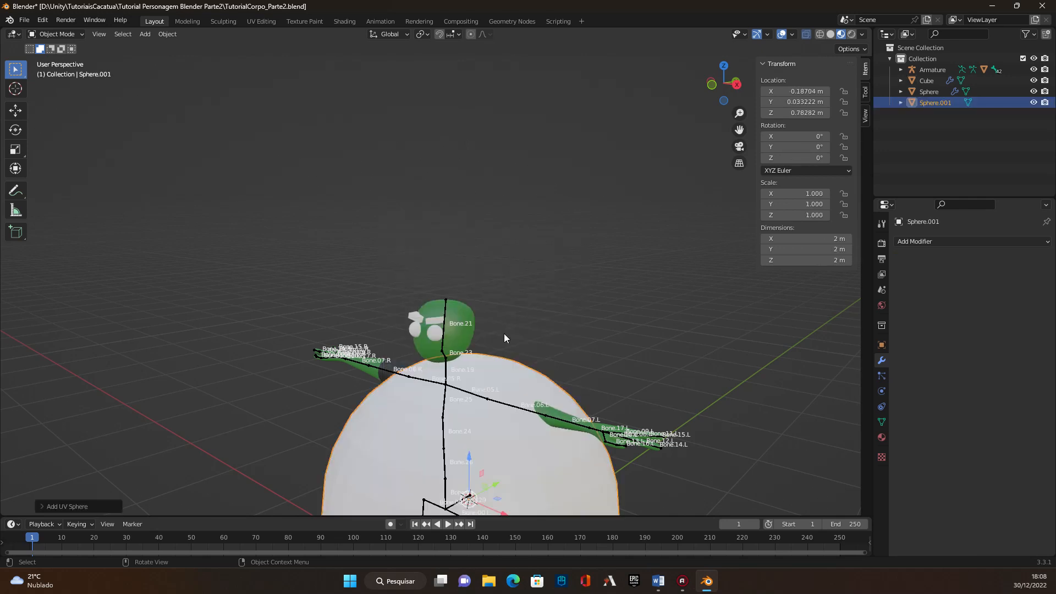
pyautogui.scroll(-2, 470, 492)
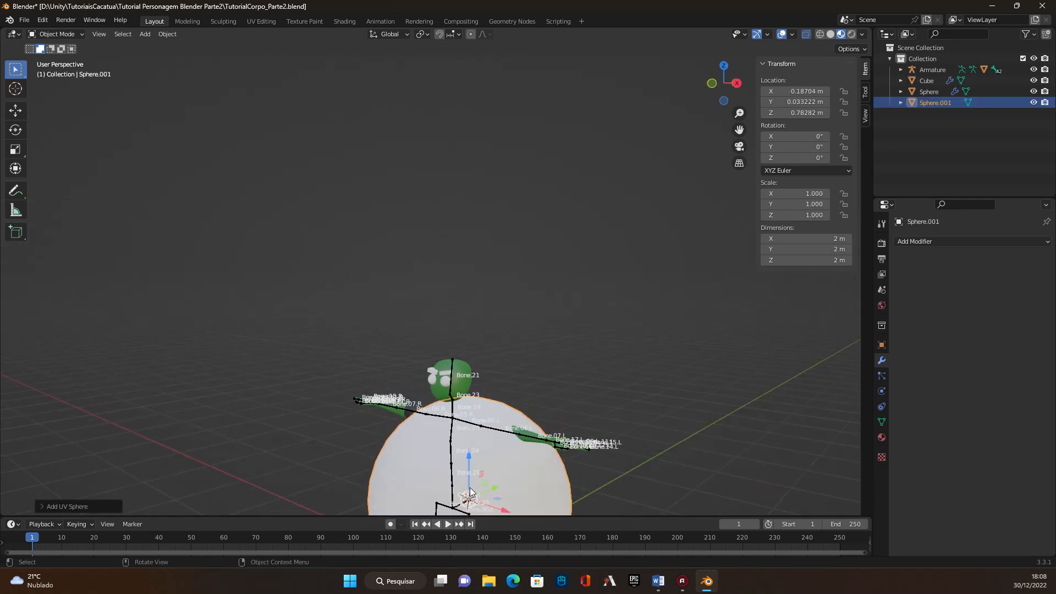
pyautogui.moveTo(471, 467); pyautogui.dragTo(465, 182)
# Scale the new sphere down uniformly to about 0.159.
pyautogui.moveTo(360, 158); pyautogui.dragTo(492, 162, button='middle')
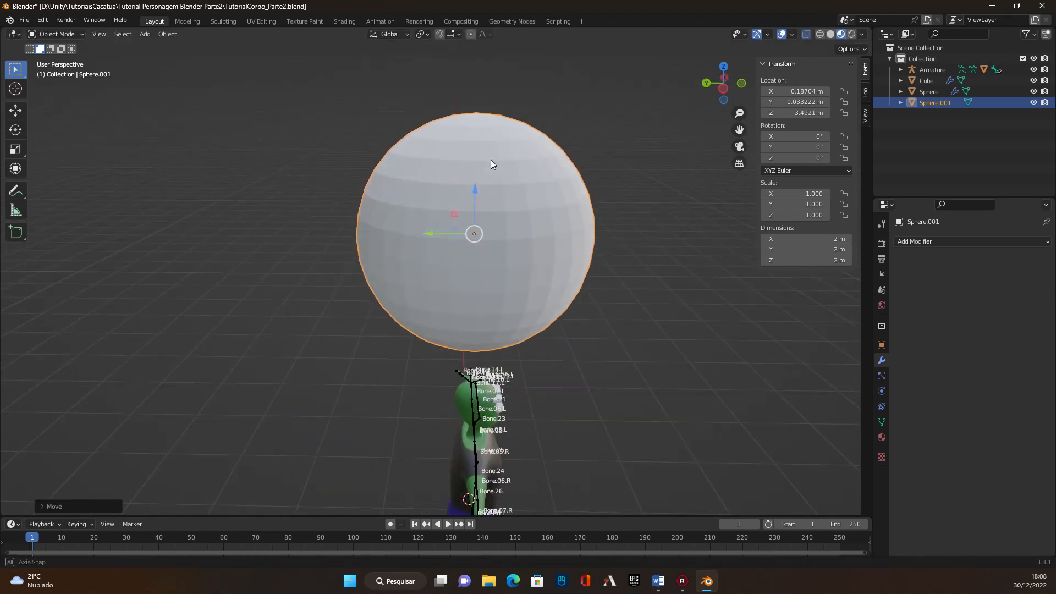
pyautogui.moveTo(593, 303); pyautogui.dragTo(461, 298, button='middle')
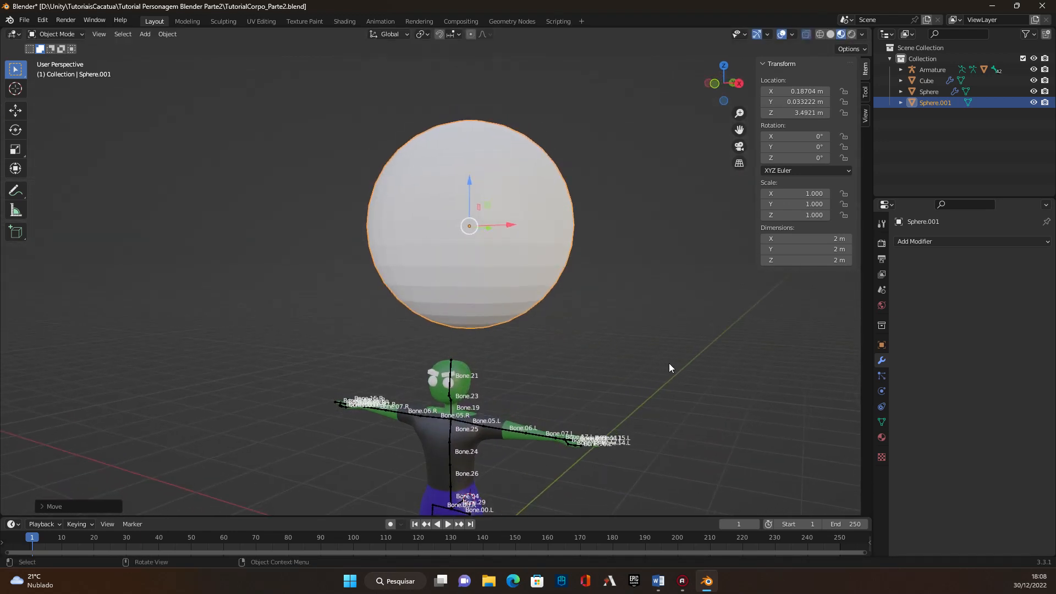
pyautogui.press('s')
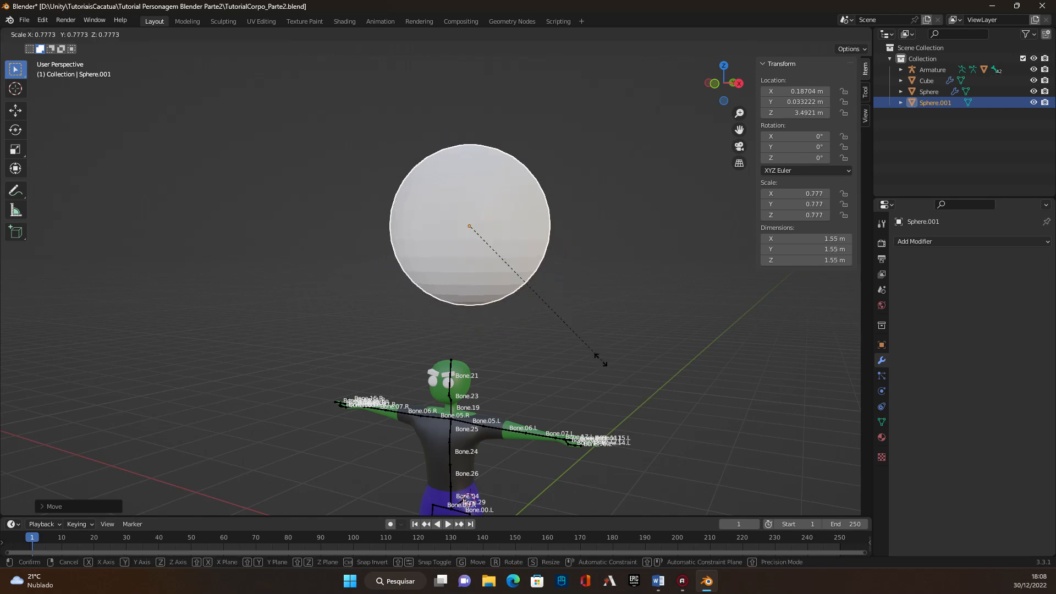
pyautogui.click(484, 275)
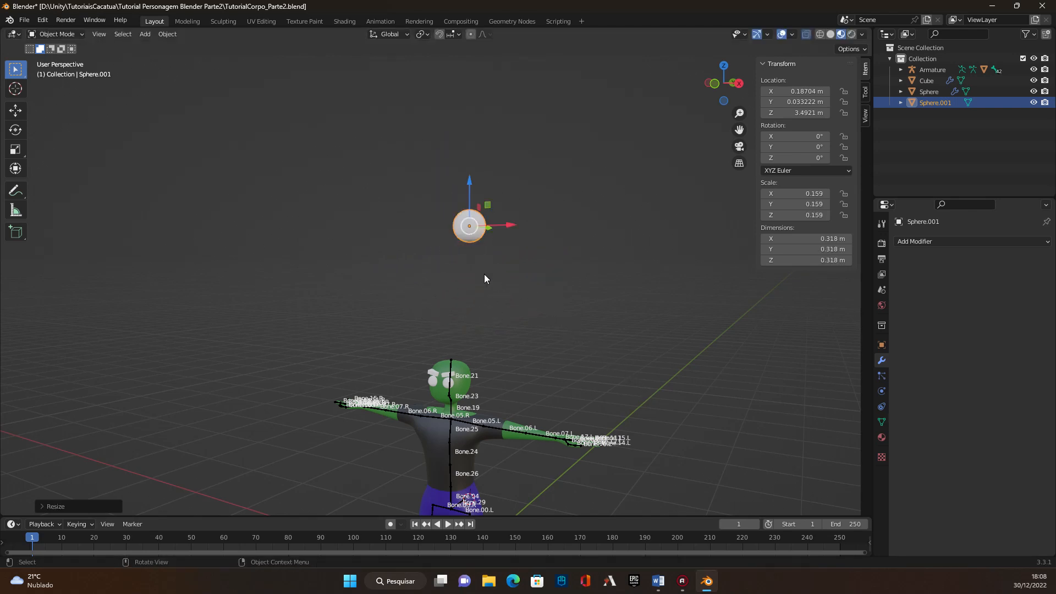
# Apply the scale of the mirrored eyebrow object.
pyautogui.click(432, 374)
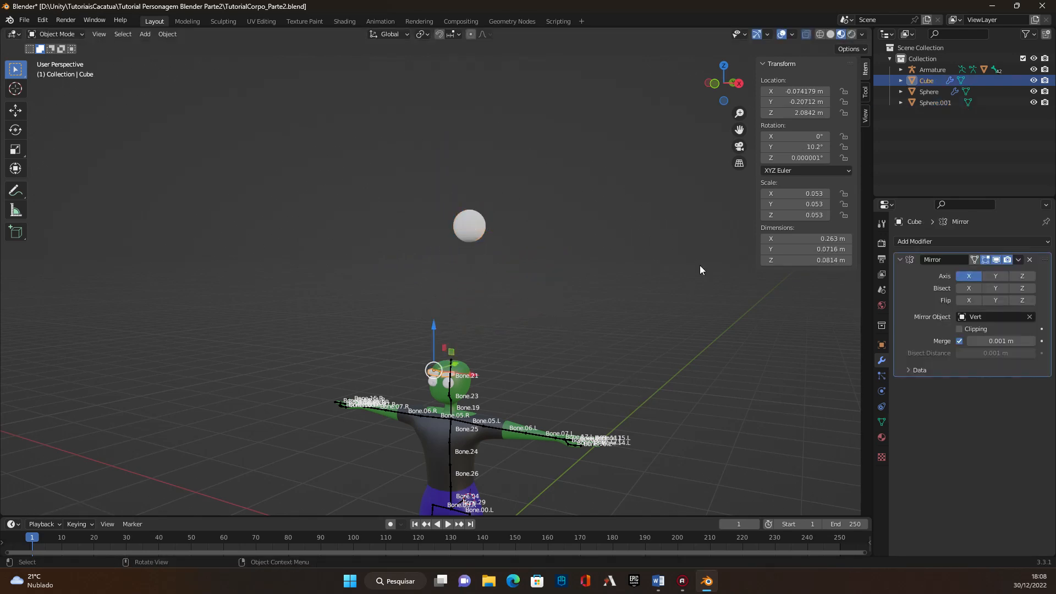
pyautogui.hotkey('ctrl', 'a')
pyautogui.click(633, 306)
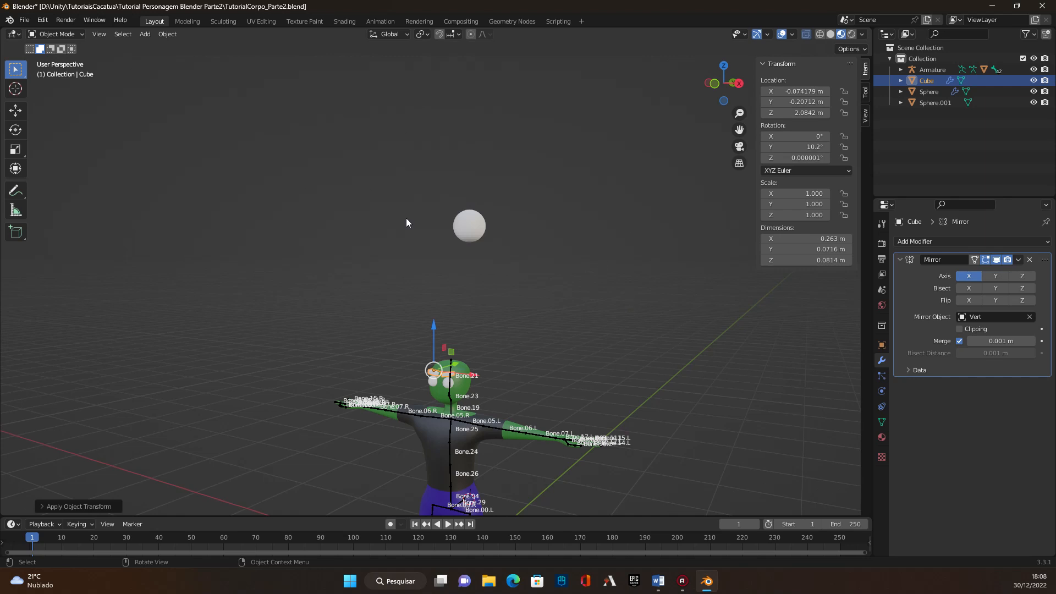
# Move the new sphere onto the head, at about X -0.004, Y 0.060, Z 2.084 m.
pyautogui.click(468, 226)
pyautogui.moveTo(459, 228); pyautogui.dragTo(476, 183, button='middle')
pyautogui.moveTo(475, 134); pyautogui.dragTo(475, 324)
pyautogui.moveTo(500, 365); pyautogui.dragTo(476, 362)
pyautogui.moveTo(530, 297); pyautogui.dragTo(512, 348, button='middle')
pyautogui.moveTo(504, 345); pyautogui.dragTo(508, 344)
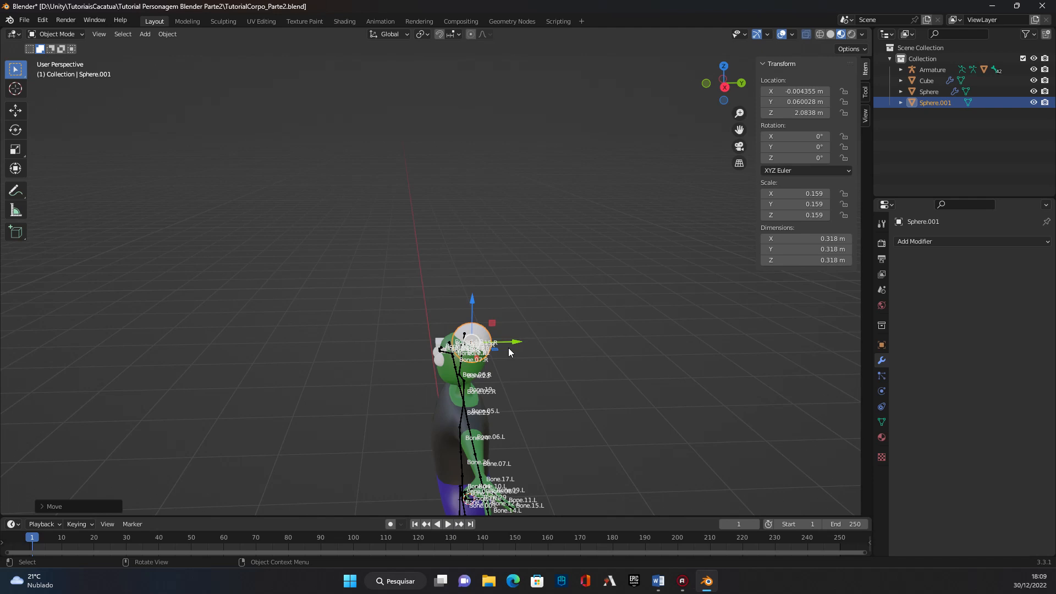
# Enlarge the sphere to a scale of about 0.212 and move it back above the head, at about Y 0.002 and Z 3.067 m.
pyautogui.press('s')
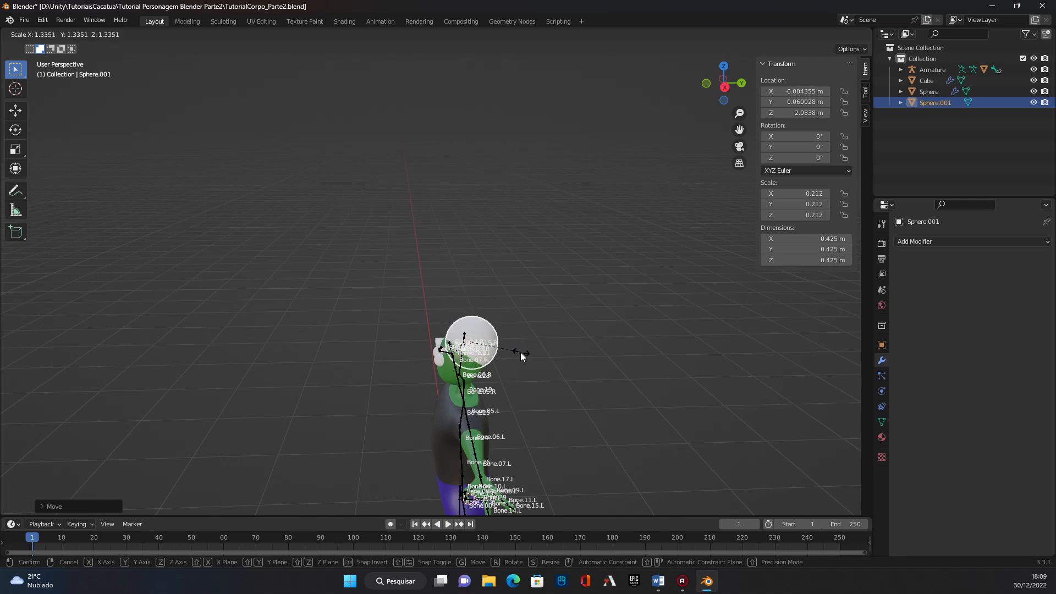
pyautogui.click(520, 352)
pyautogui.moveTo(513, 341); pyautogui.dragTo(483, 342)
pyautogui.moveTo(483, 341); pyautogui.dragTo(431, 332, button='middle')
pyautogui.moveTo(445, 325); pyautogui.dragTo(453, 184)
pyautogui.moveTo(635, 266); pyautogui.dragTo(497, 215, button='middle')
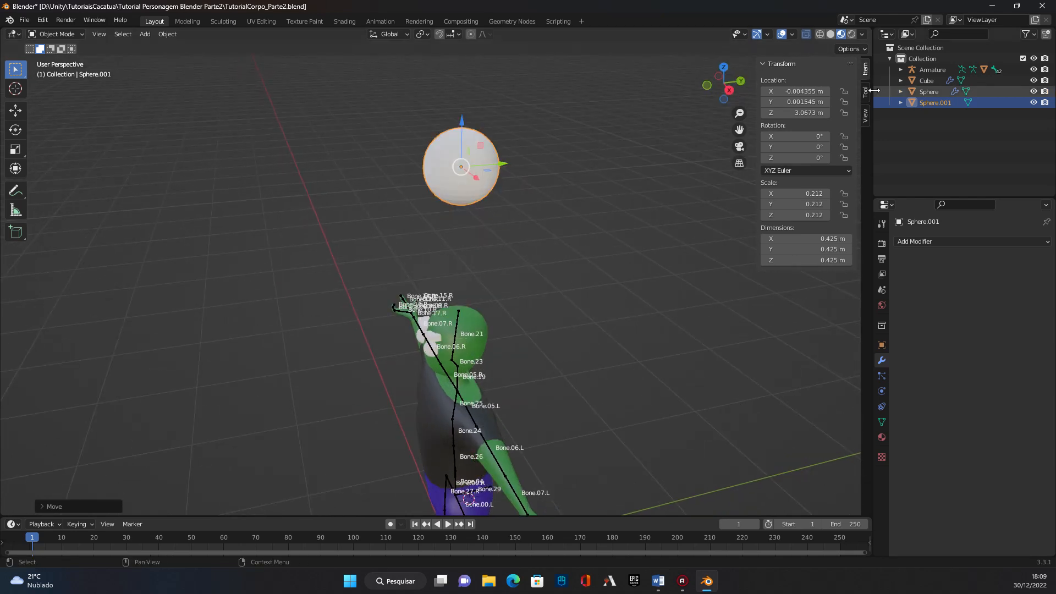
# Lock the 3D view to the new sphere and bring it up close in the viewport.
pyautogui.click(865, 116)
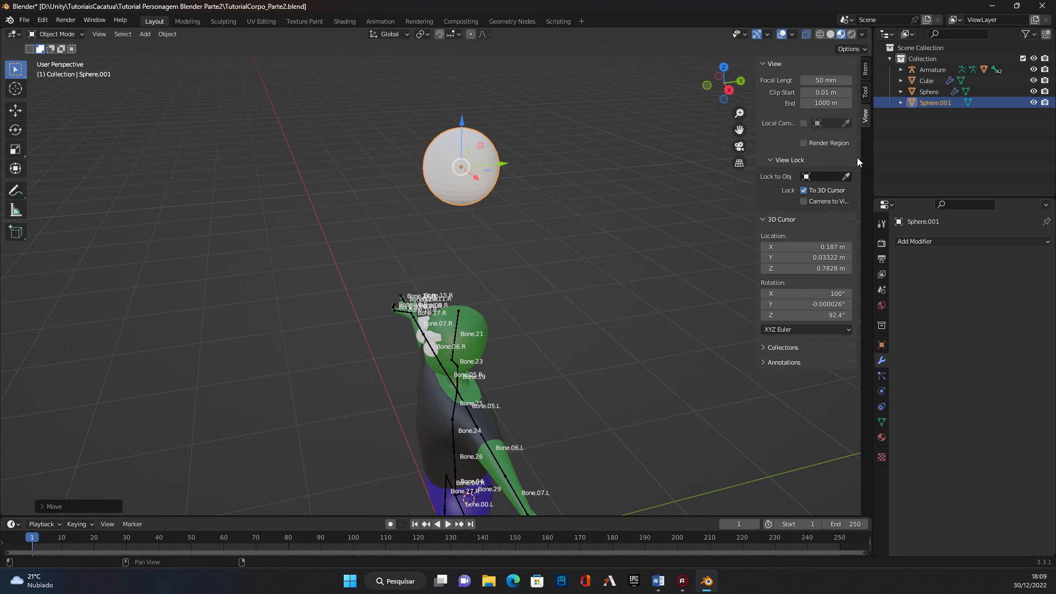
pyautogui.click(846, 177)
pyautogui.click(474, 144)
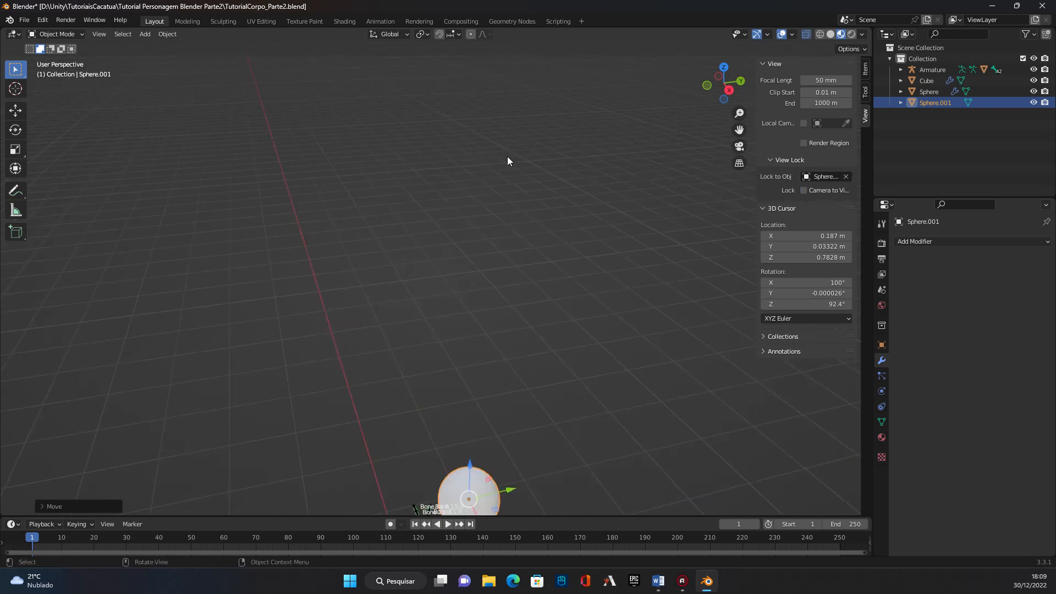
pyautogui.moveTo(524, 342)
pyautogui.mouseDown(button='middle')
pyautogui.moveTo(504, 374)
pyautogui.moveTo(509, 348)
pyautogui.mouseUp(button='middle')
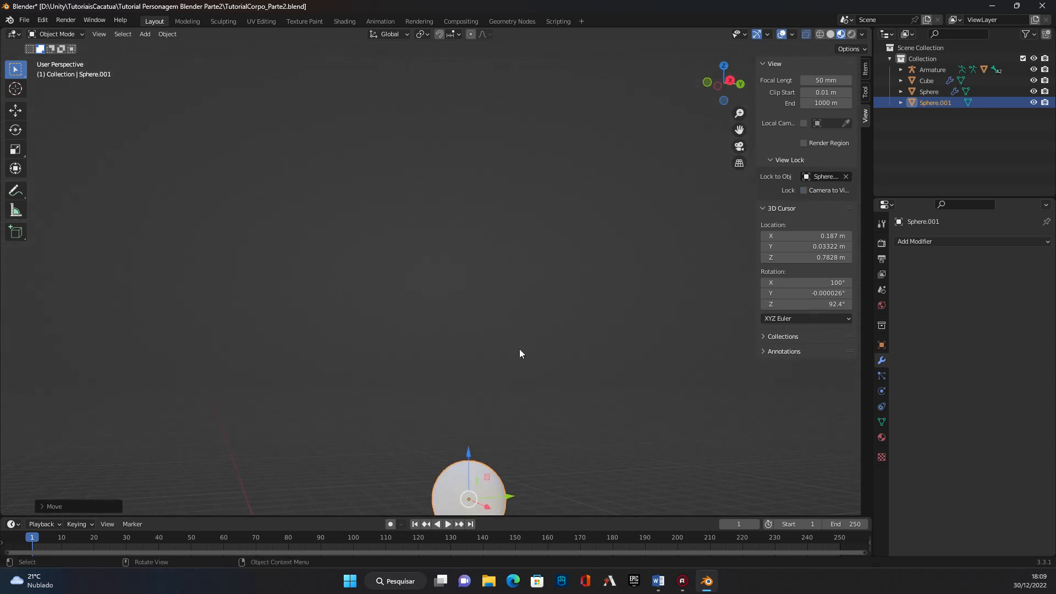
pyautogui.moveTo(532, 457)
pyautogui.keyDown('shift'); pyautogui.mouseDown(button='middle')
pyautogui.moveTo(534, 279)
pyautogui.moveTo(583, 292)
pyautogui.moveTo(603, 313)
pyautogui.moveTo(542, 313)
pyautogui.moveTo(528, 324)
pyautogui.moveTo(588, 305)
pyautogui.moveTo(529, 308)
pyautogui.mouseUp(button='middle'); pyautogui.keyUp('shift')
pyautogui.scroll(5, 513, 339)
pyautogui.scroll(2, 515, 332)
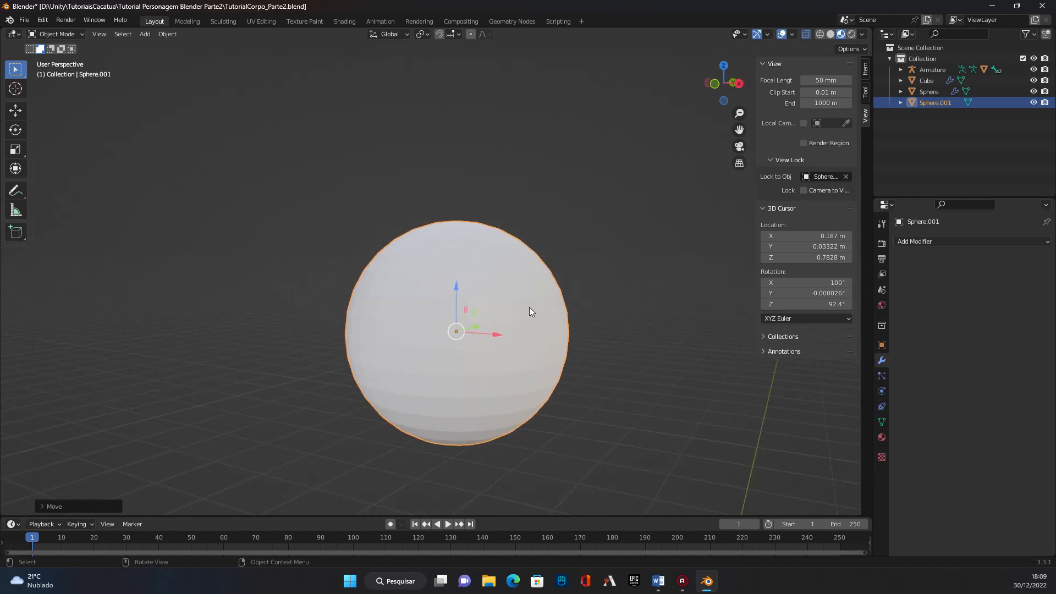
# Open the sphere in Edit Mode in right orthographic view, with vertex selection active and nothing selected.
pyautogui.press('Tab')
pyautogui.moveTo(628, 299); pyautogui.dragTo(596, 332, button='middle')
pyautogui.press('KP_5')
pyautogui.press('KP_3')
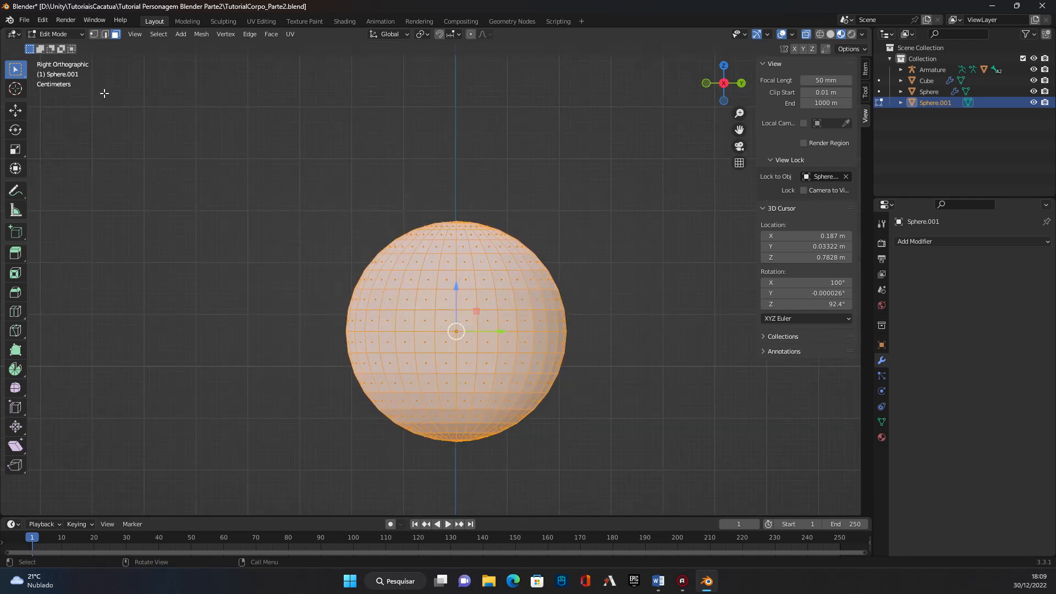
pyautogui.click(93, 35)
pyautogui.click(441, 191)
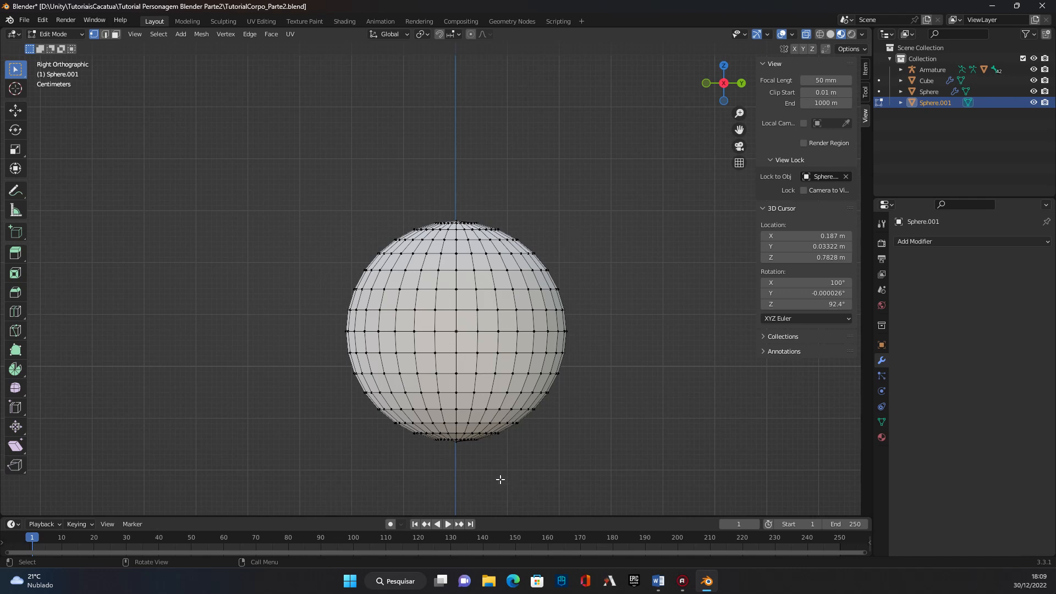
# Select the pole vertex at the bottom of the sphere and show it in front orthographic view.
pyautogui.moveTo(477, 490); pyautogui.dragTo(460, 396, button='middle')
pyautogui.click(459, 400)
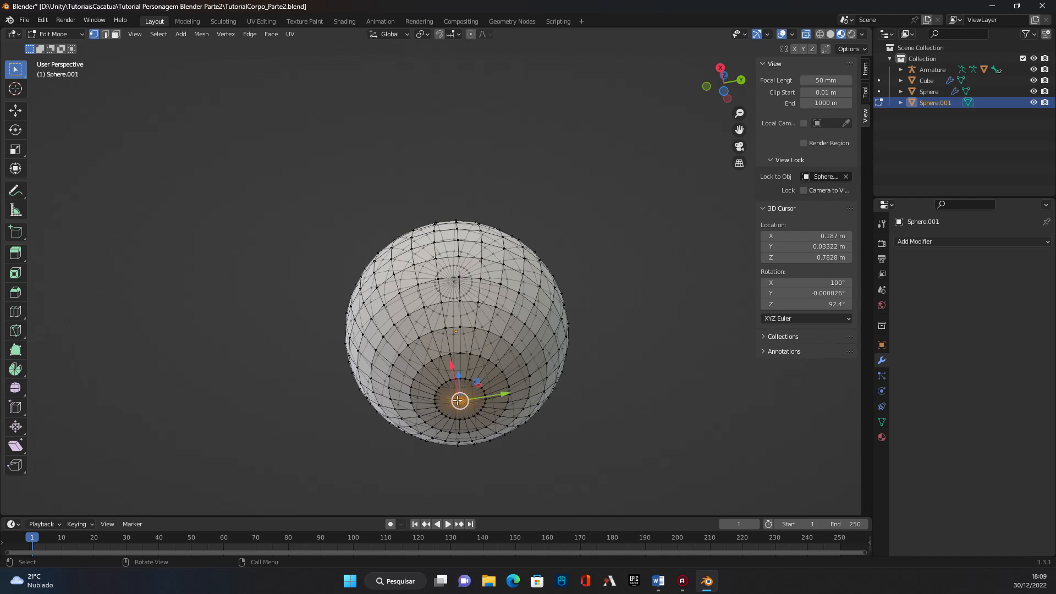
pyautogui.moveTo(438, 280); pyautogui.dragTo(444, 311, button='middle')
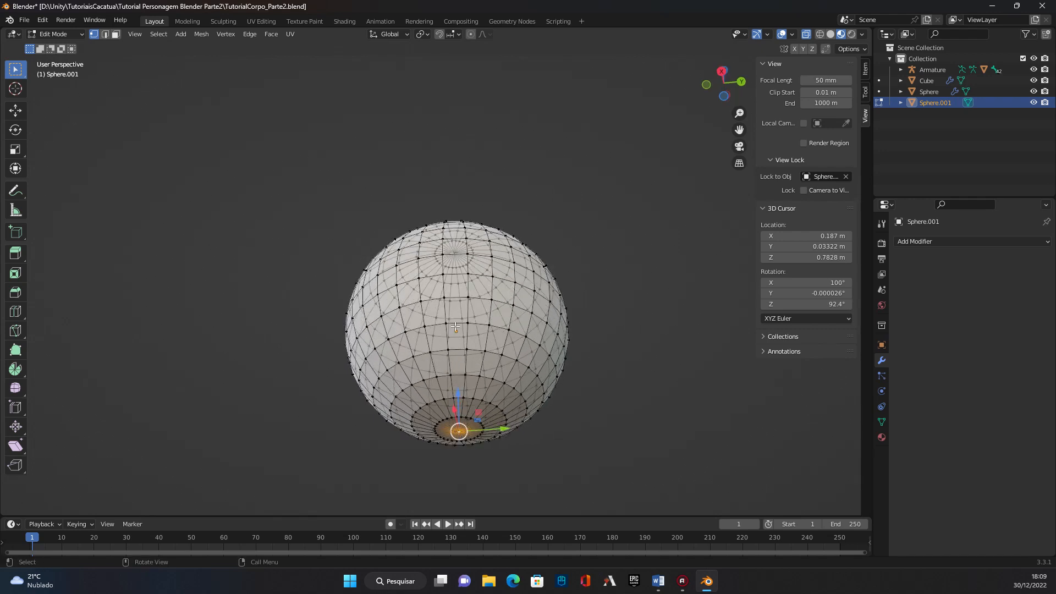
pyautogui.press('KP_1')
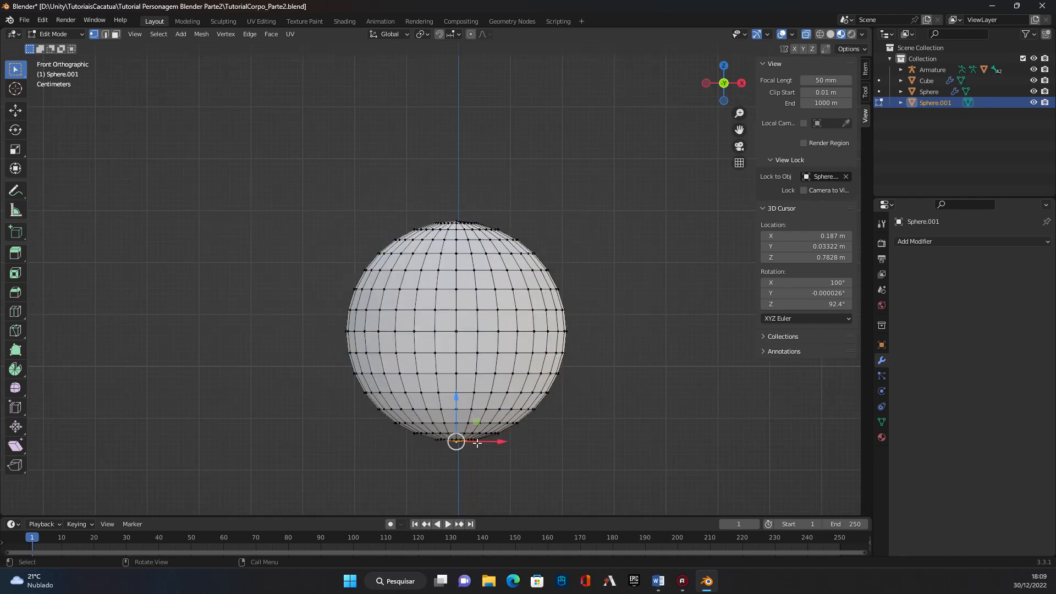
# Enable proportional editing and raise the bottom pole vertex about 0.33 m with a 0.386 m influence, folding the sphere into a hollow dome.
pyautogui.click(470, 35)
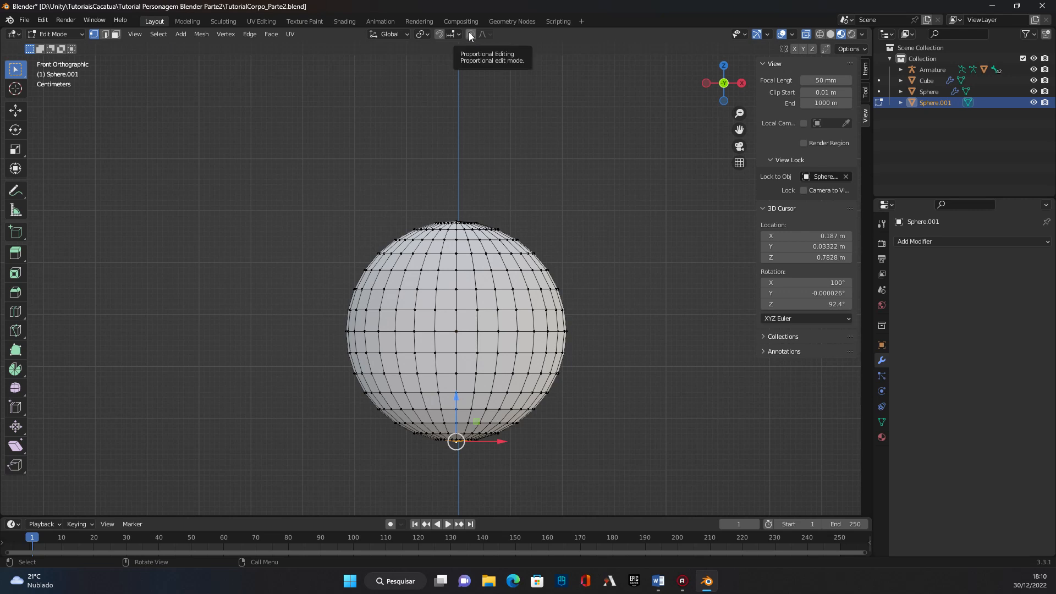
pyautogui.click(470, 35)
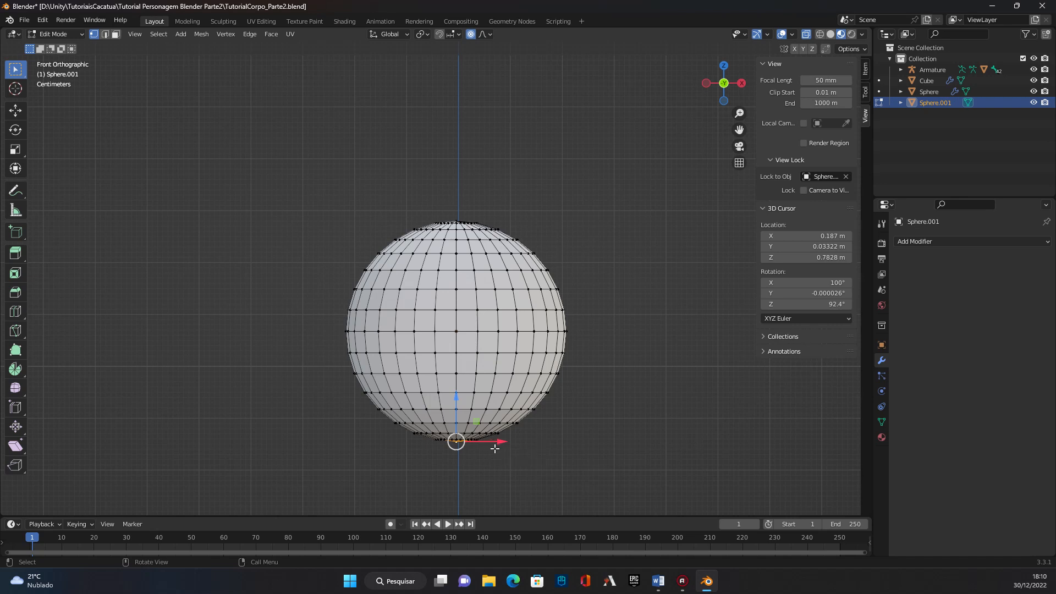
pyautogui.press('g')
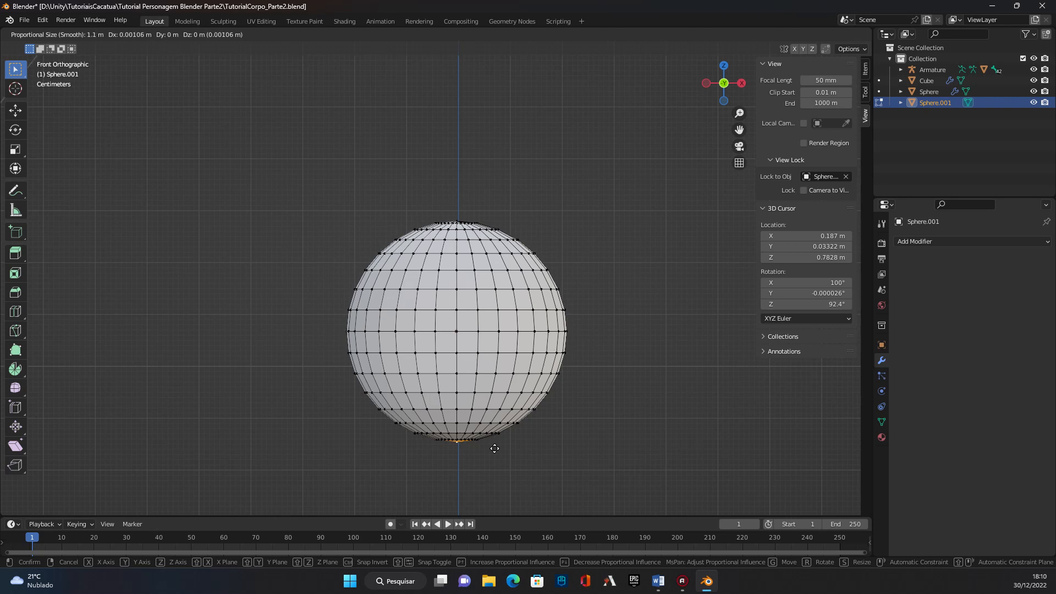
pyautogui.scroll(10, 494, 448)
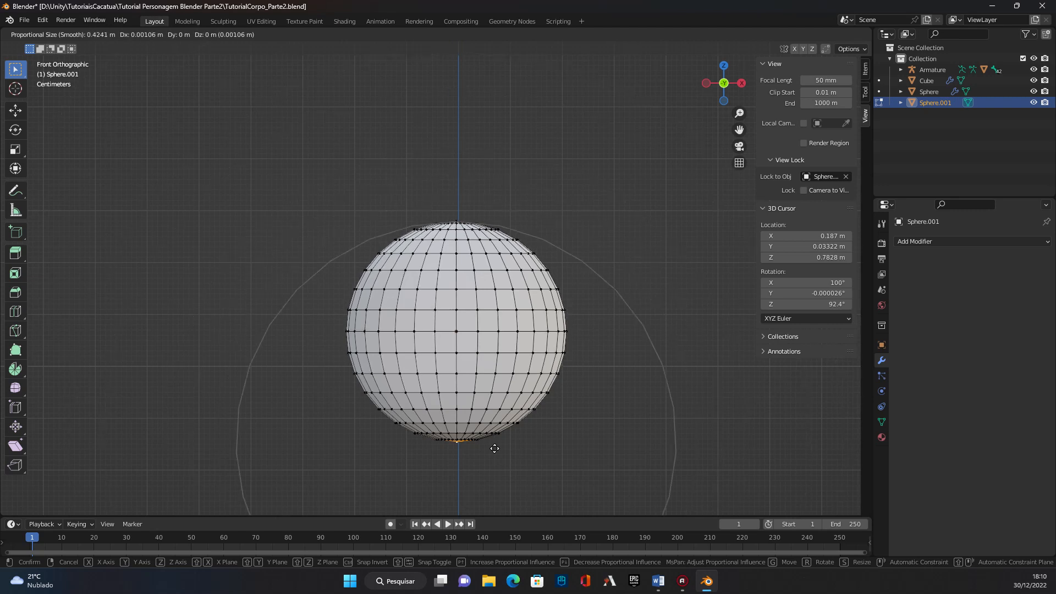
pyautogui.scroll(10, 494, 448)
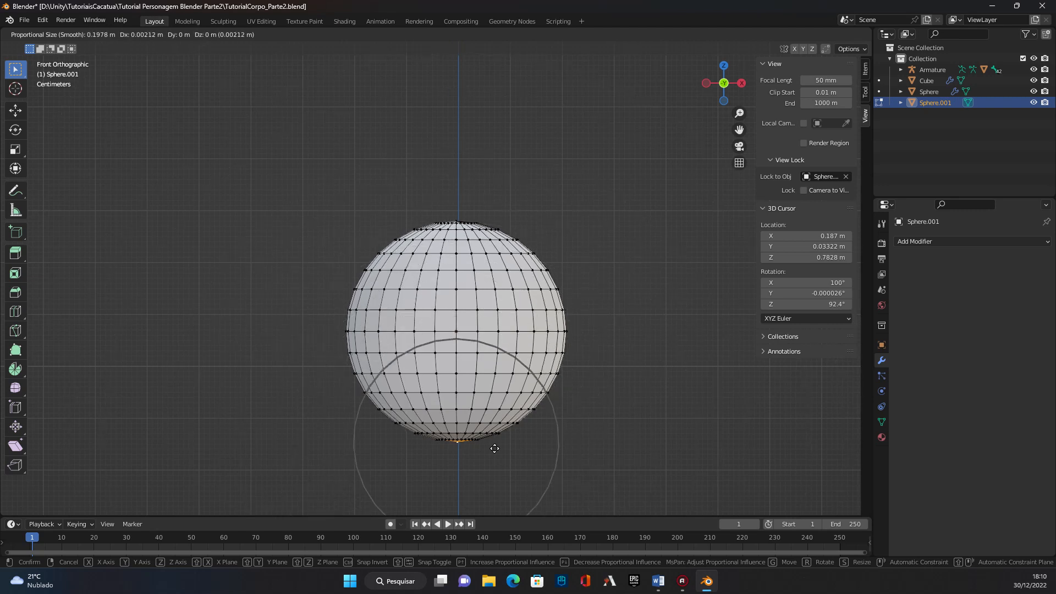
pyautogui.scroll(3, 494, 448)
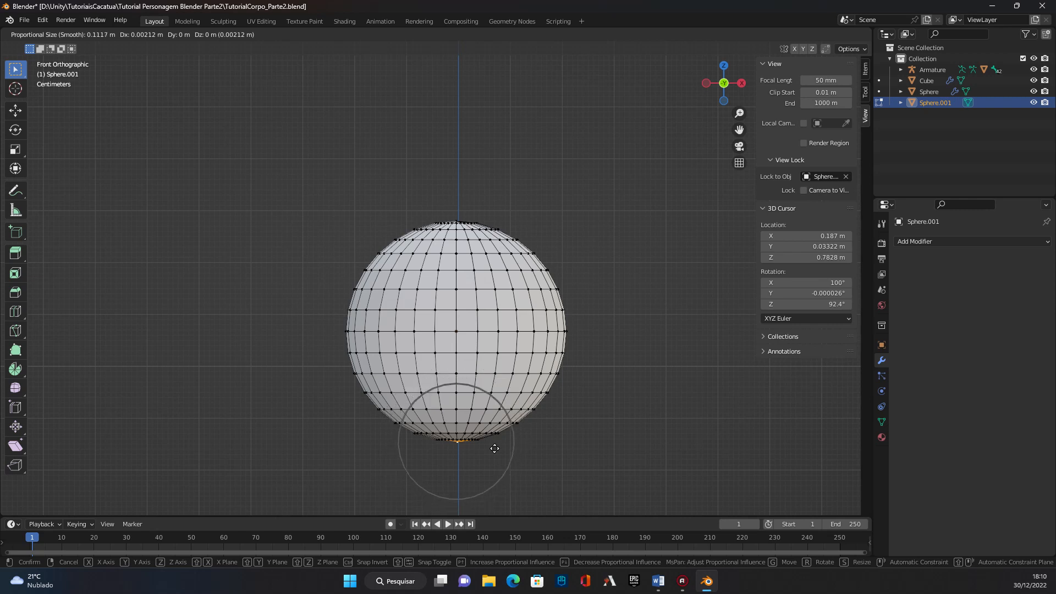
pyautogui.scroll(2, 494, 448)
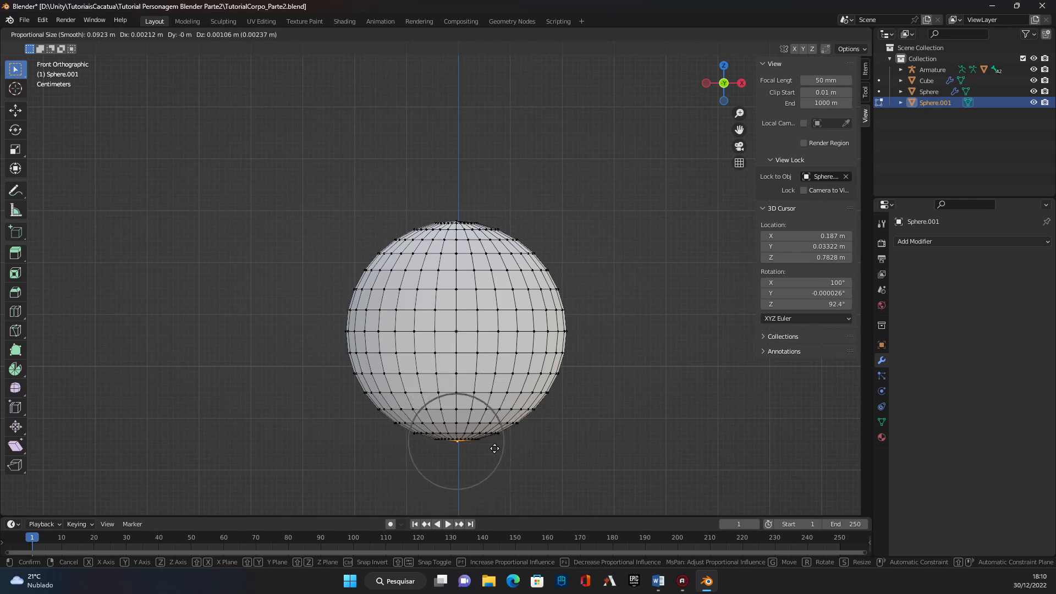
pyautogui.scroll(1, 494, 448)
pyautogui.scroll(11, 494, 448)
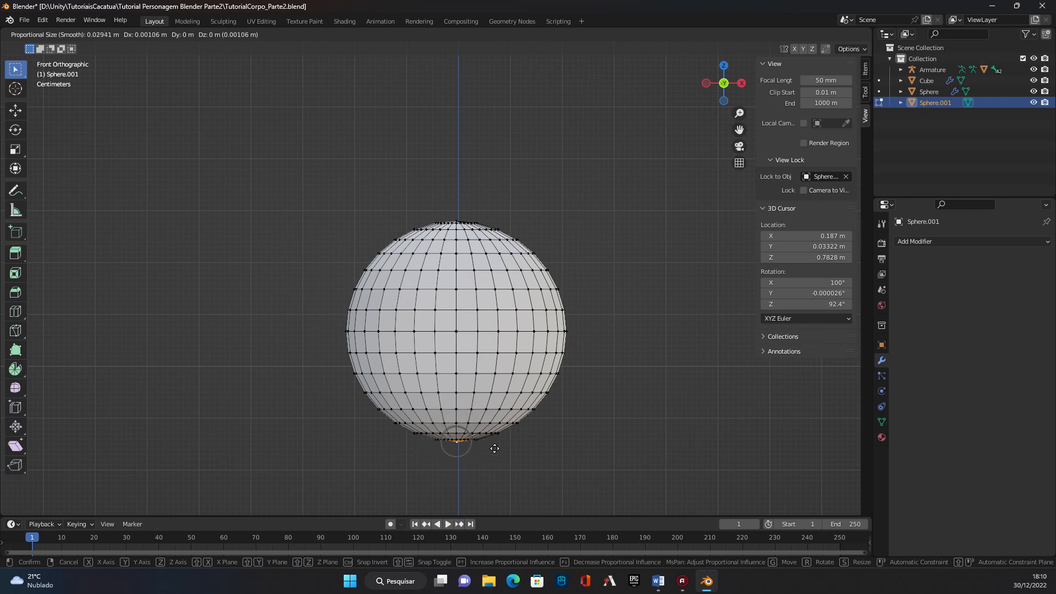
pyautogui.scroll(5, 494, 448)
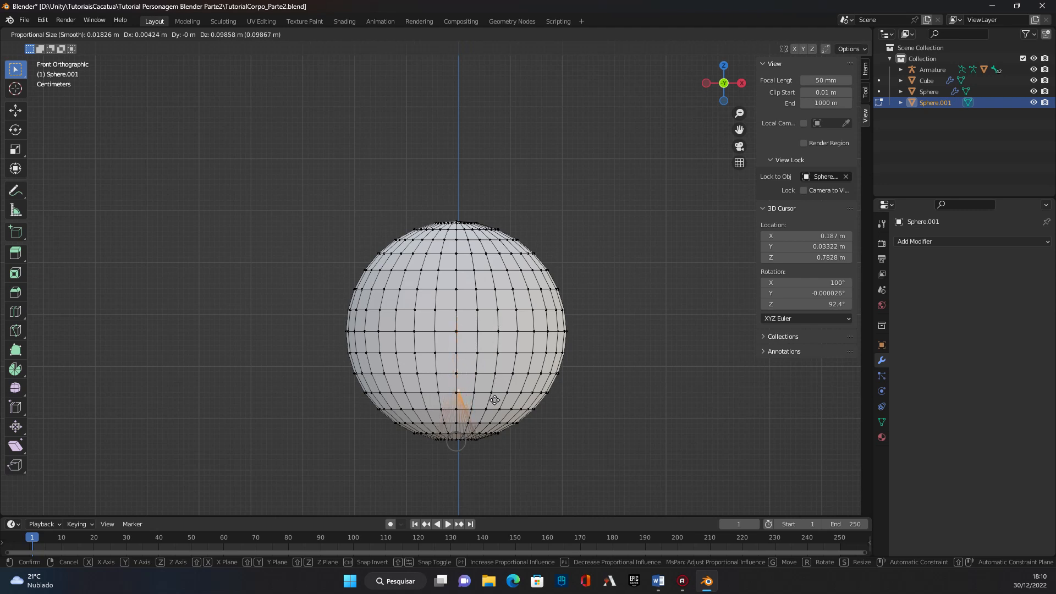
pyautogui.scroll(-11, 494, 414)
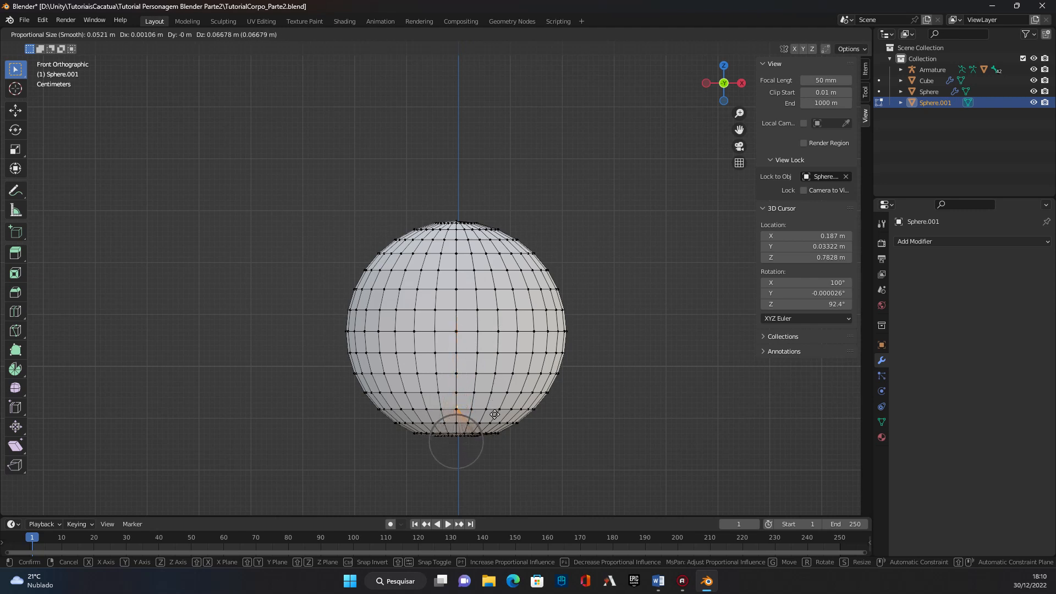
pyautogui.scroll(-11, 494, 410)
pyautogui.scroll(-8, 492, 404)
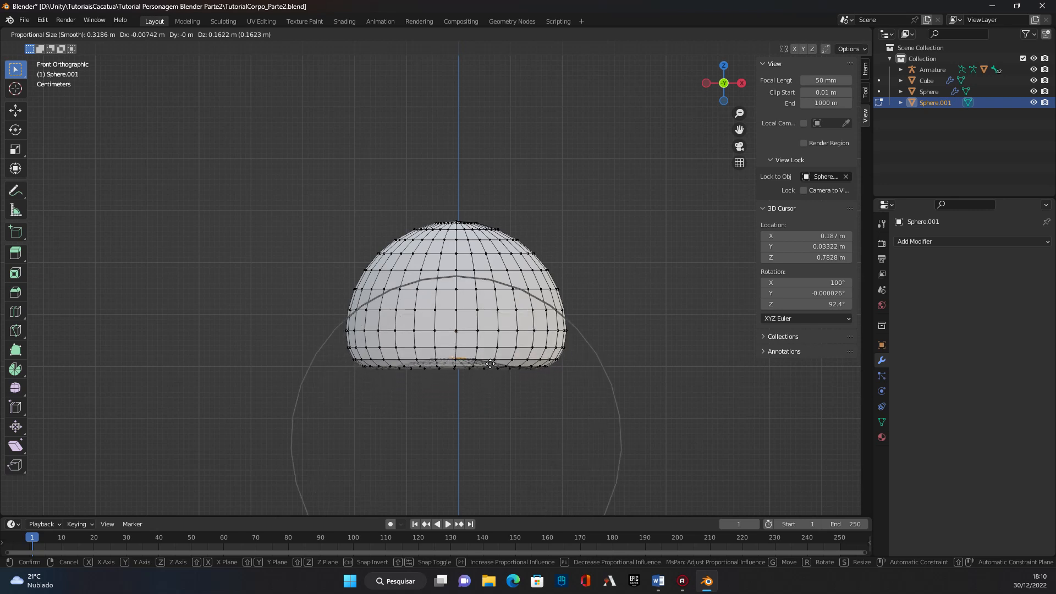
pyautogui.scroll(-2, 490, 360)
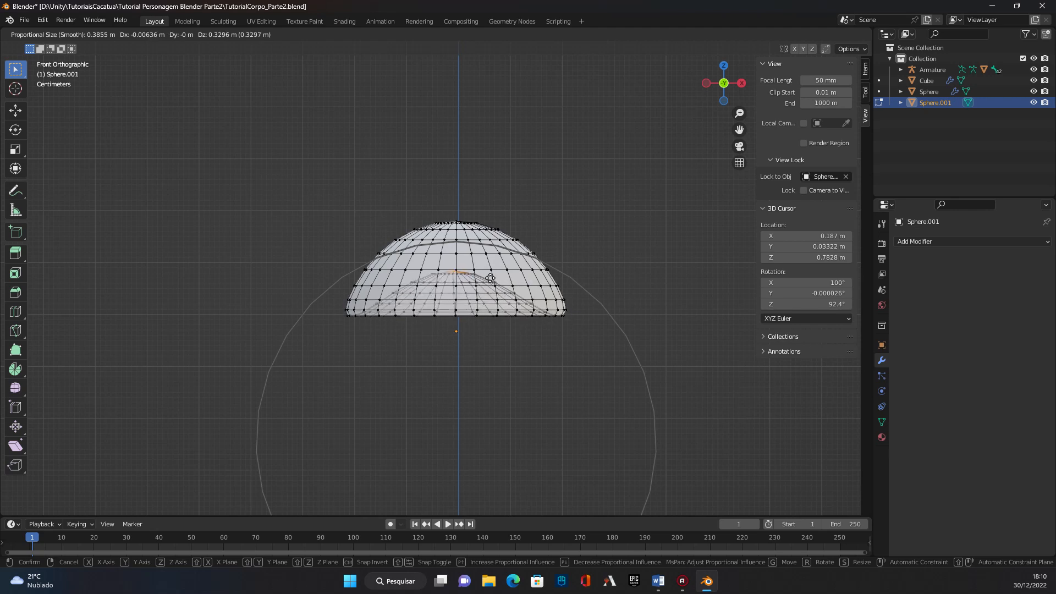
pyautogui.click(490, 278)
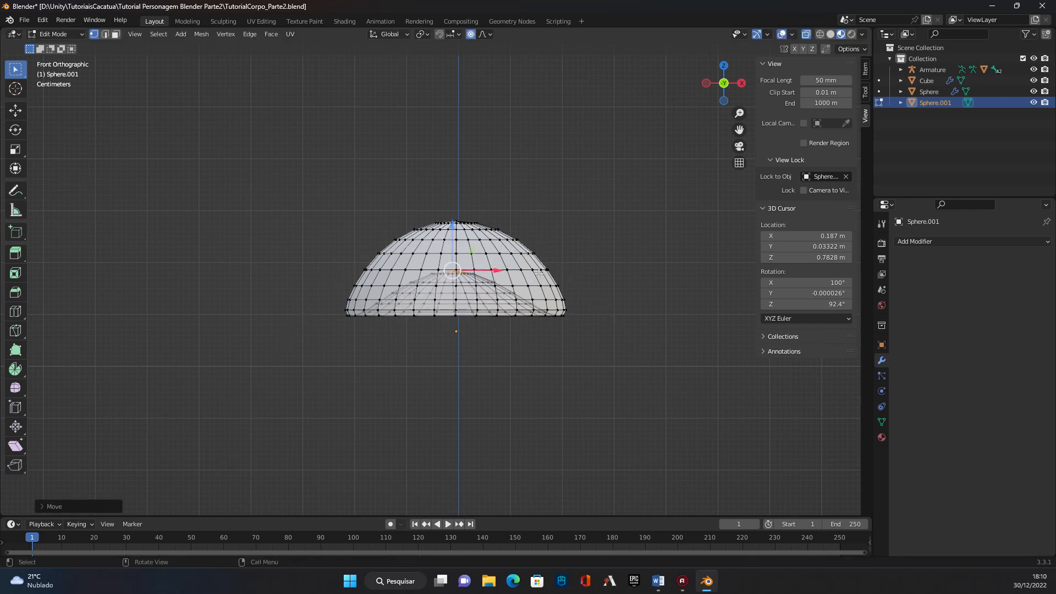
# Try to lower the dome toward the head in Edit Mode from right orthographic view, and undo that move.
pyautogui.moveTo(547, 221); pyautogui.dragTo(413, 231, button='middle')
pyautogui.press('KP_1')
pyautogui.scroll(-5, 508, 390)
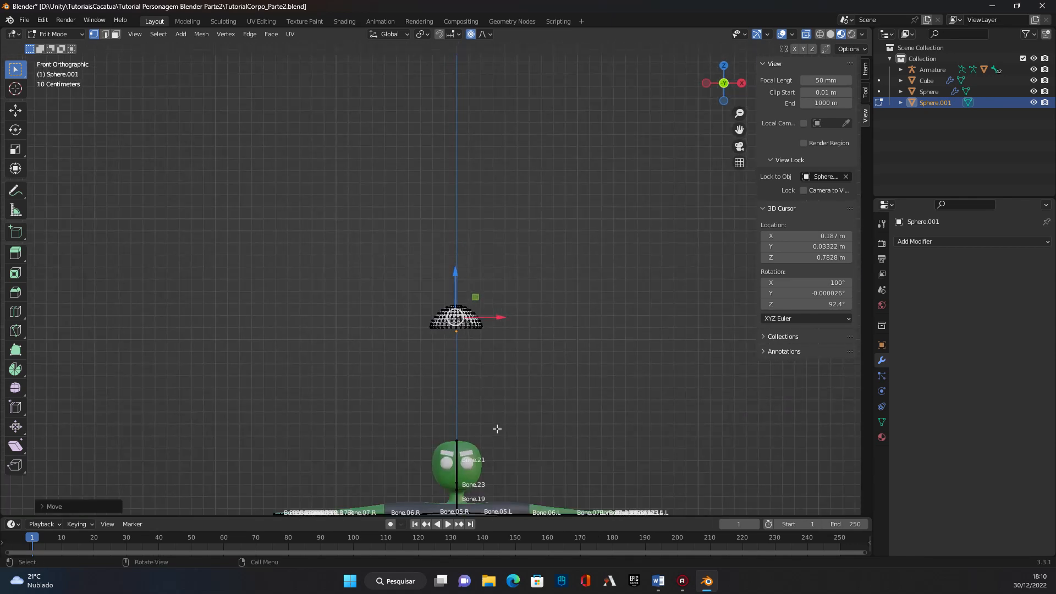
pyautogui.scroll(3, 497, 428)
pyautogui.scroll(2, 497, 428)
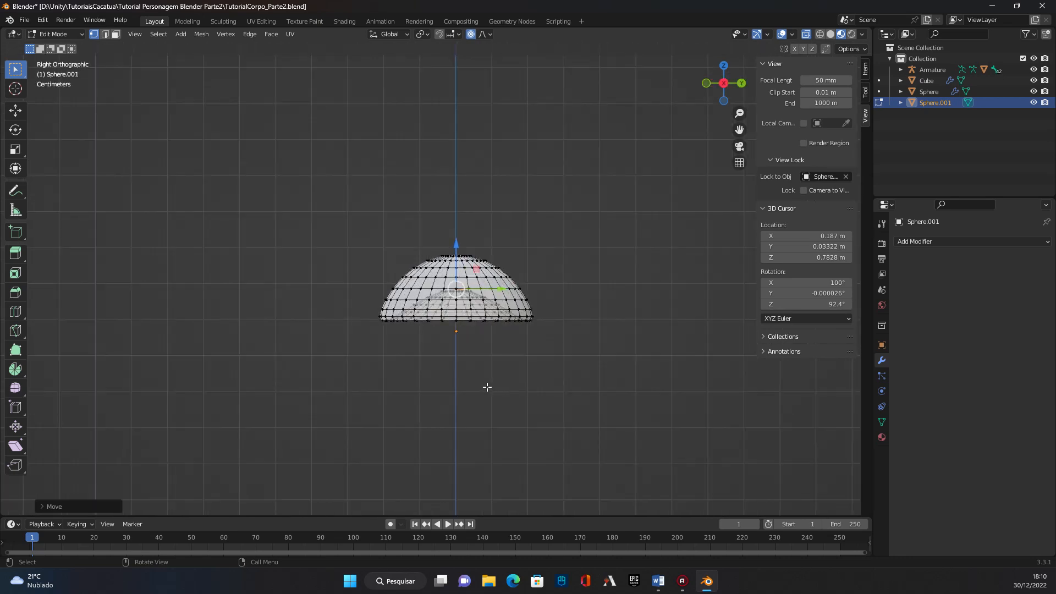
pyautogui.press('KP_3')
pyautogui.scroll(-5, 465, 385)
pyautogui.scroll(1, 462, 428)
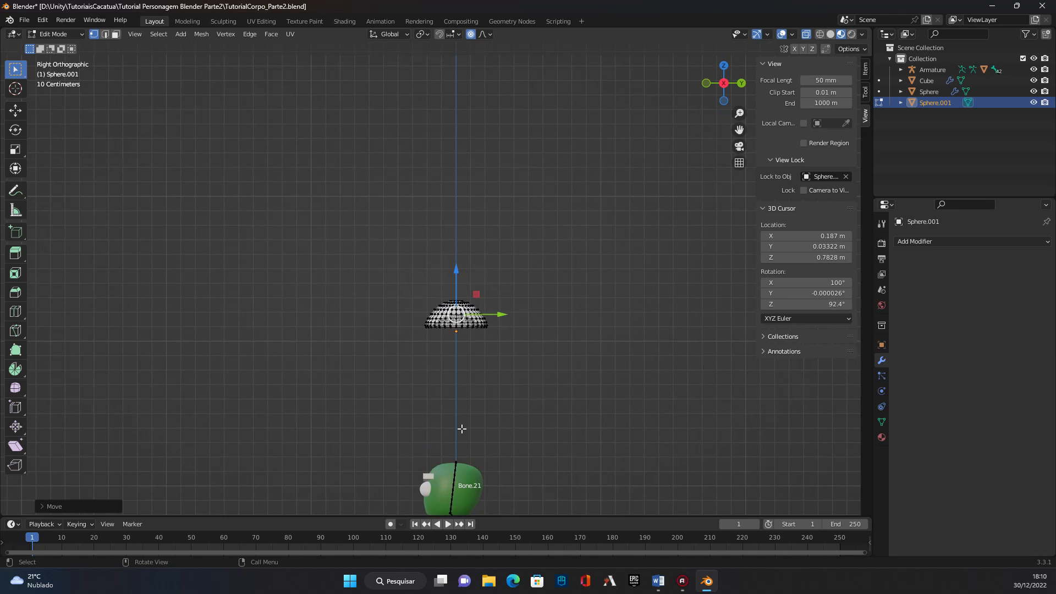
pyautogui.moveTo(453, 281); pyautogui.dragTo(461, 334)
pyautogui.hotkey('ctrl', 'z')
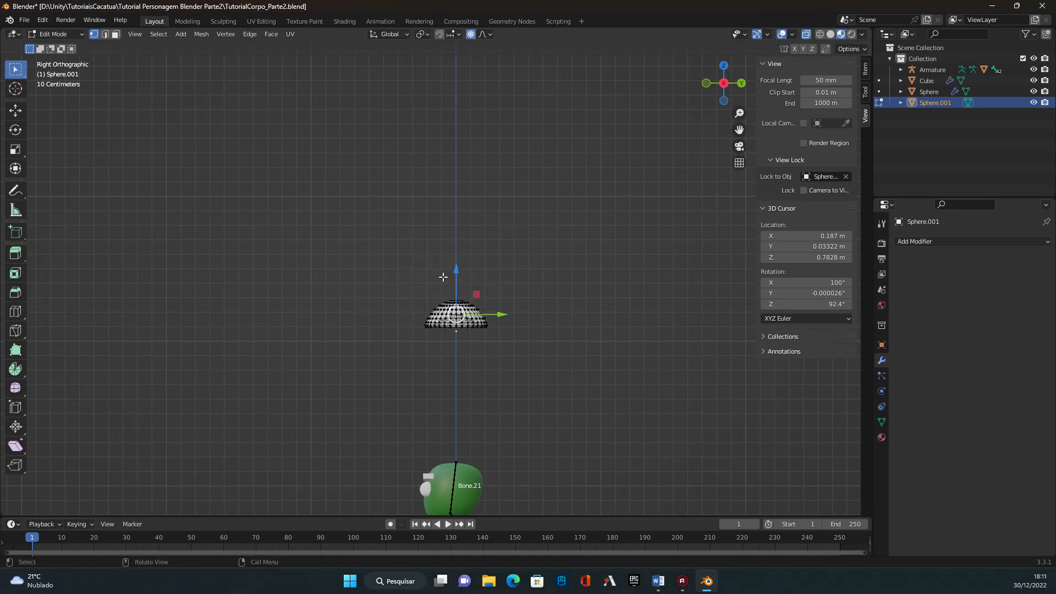
# Lower the whole dome in Object Mode and place it just above the character's head.
pyautogui.press('Tab')
pyautogui.moveTo(455, 285); pyautogui.dragTo(464, 431)
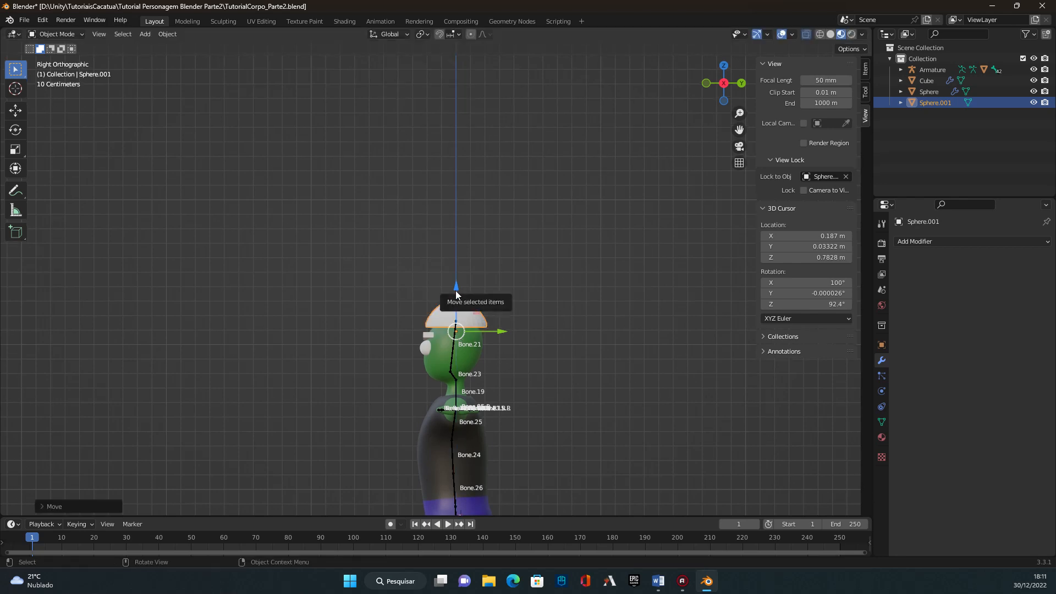
pyautogui.moveTo(456, 294); pyautogui.dragTo(479, 364)
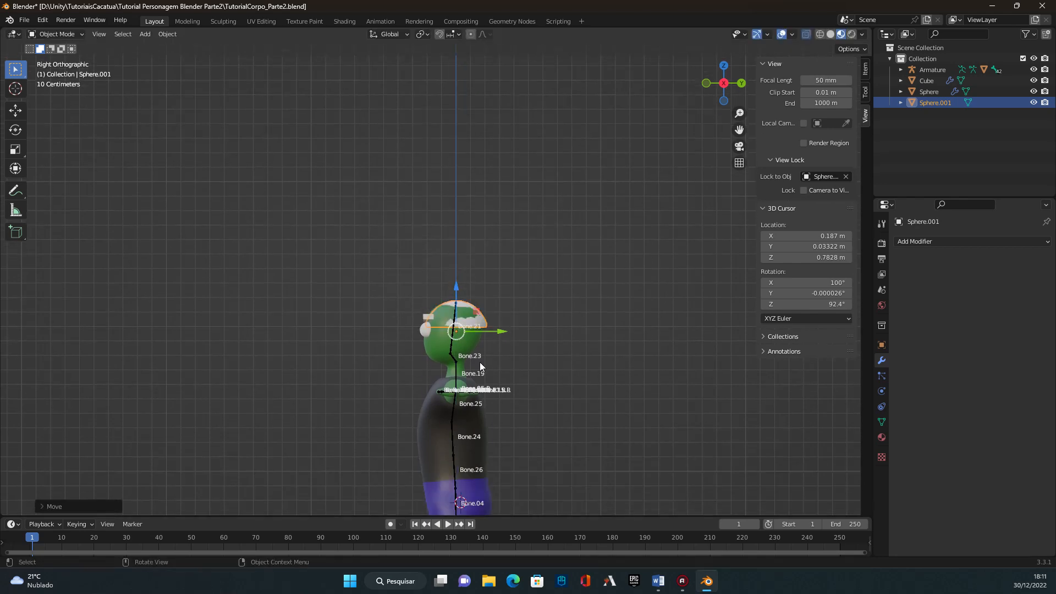
pyautogui.moveTo(455, 291); pyautogui.dragTo(454, 256)
pyautogui.scroll(6, 463, 334)
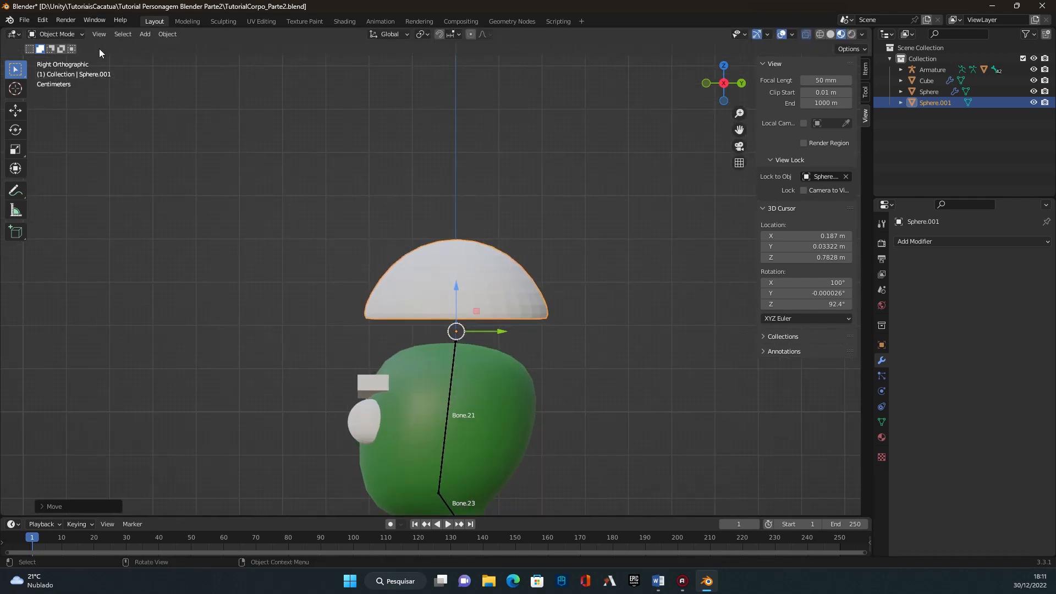
# In Edit Mode, pull a vertex at the back of the dome outward and up with about 0.052 m proportional influence.
pyautogui.press('Tab')
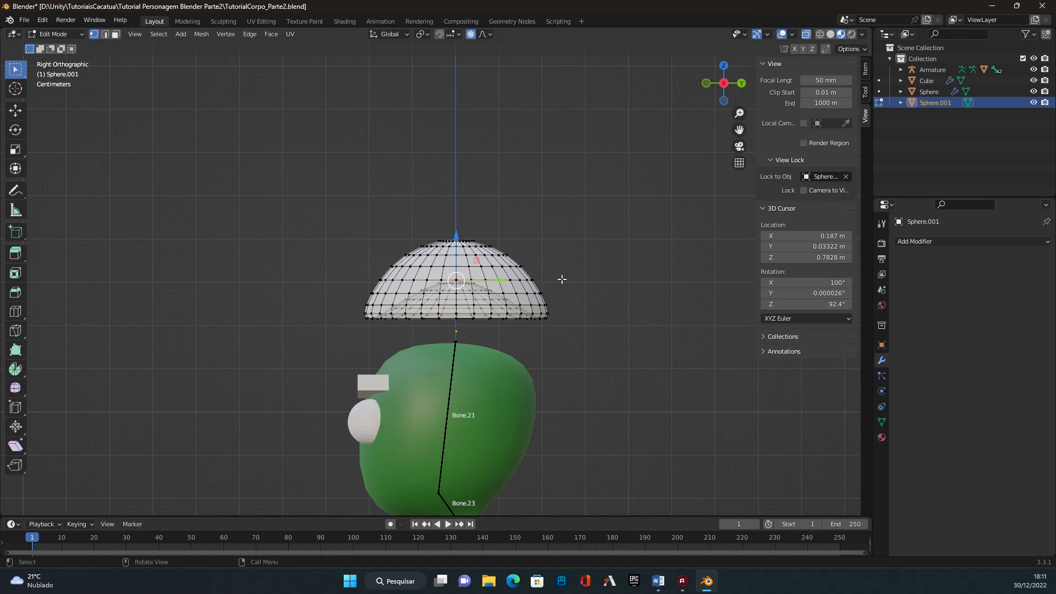
pyautogui.moveTo(597, 314); pyautogui.dragTo(523, 267, button='middle')
pyautogui.press('g')
pyautogui.scroll(5, 518, 266)
pyautogui.scroll(7, 517, 266)
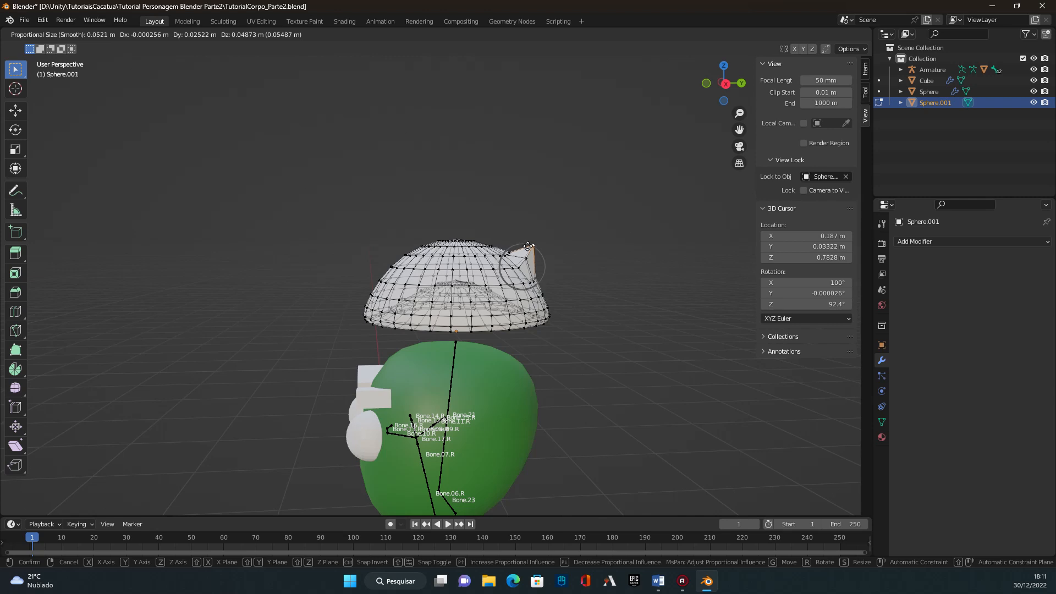
pyautogui.click(532, 250)
# Extend the back point into a larger spike with repeated moves, widening the proportional influence to about 0.149 m.
pyautogui.moveTo(605, 259); pyautogui.dragTo(543, 250, button='middle')
pyautogui.press('g')
pyautogui.scroll(-6, 547, 245)
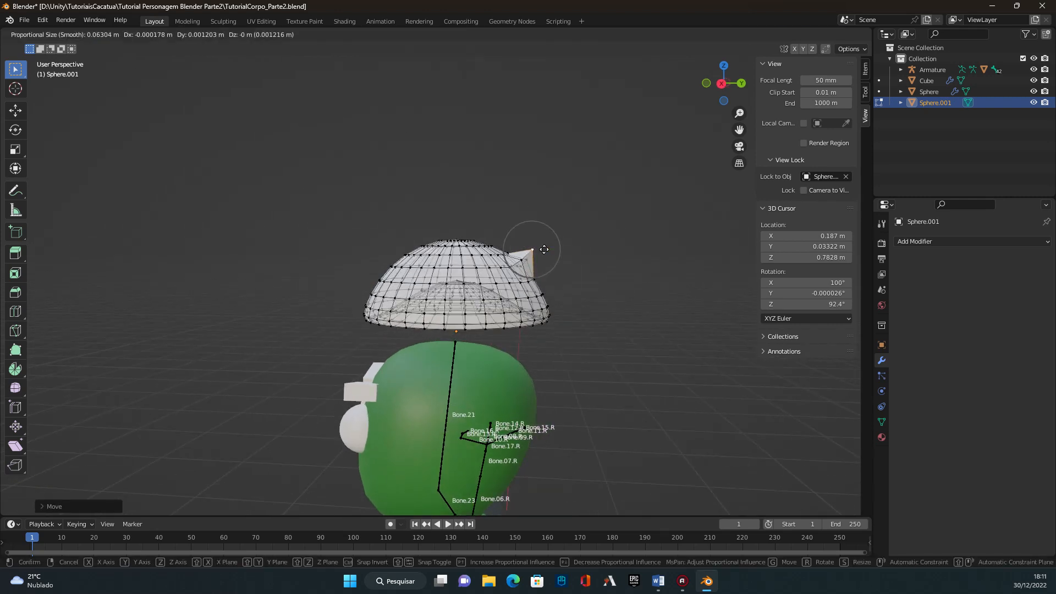
pyautogui.scroll(-2, 555, 229)
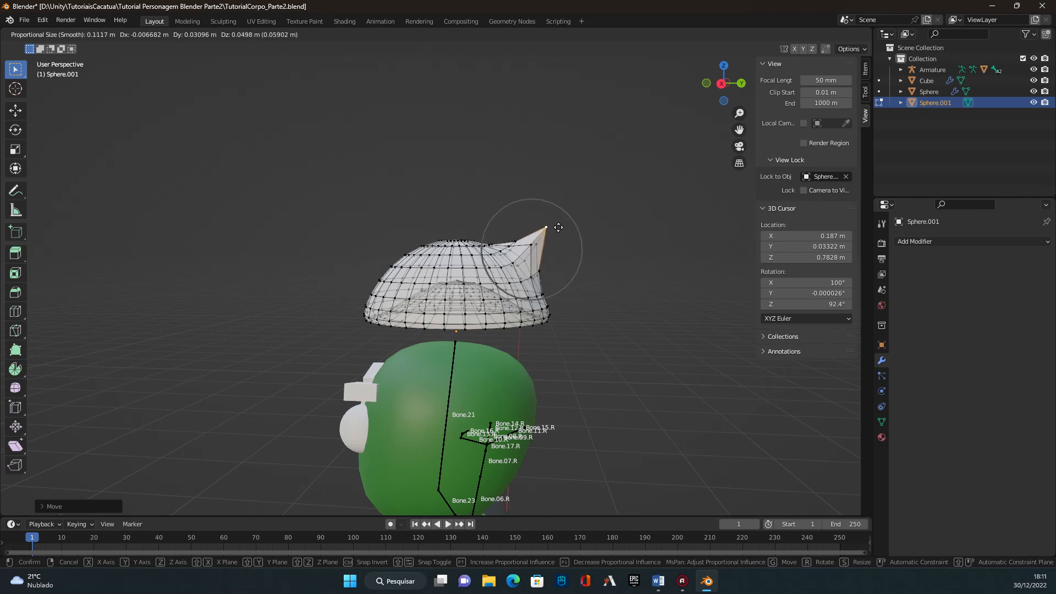
pyautogui.scroll(-1, 561, 228)
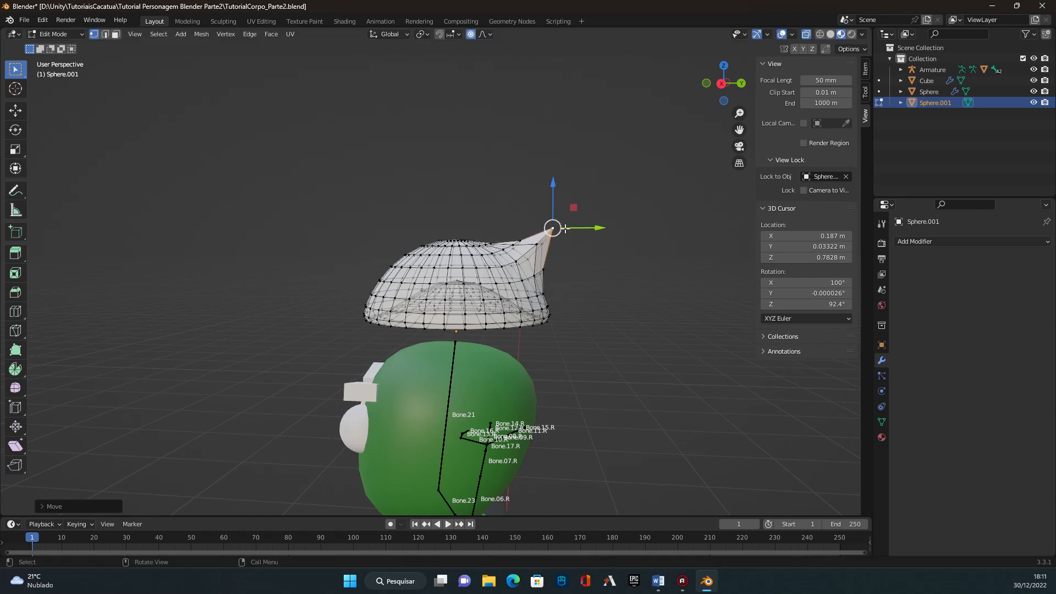
pyautogui.scroll(-2, 583, 218)
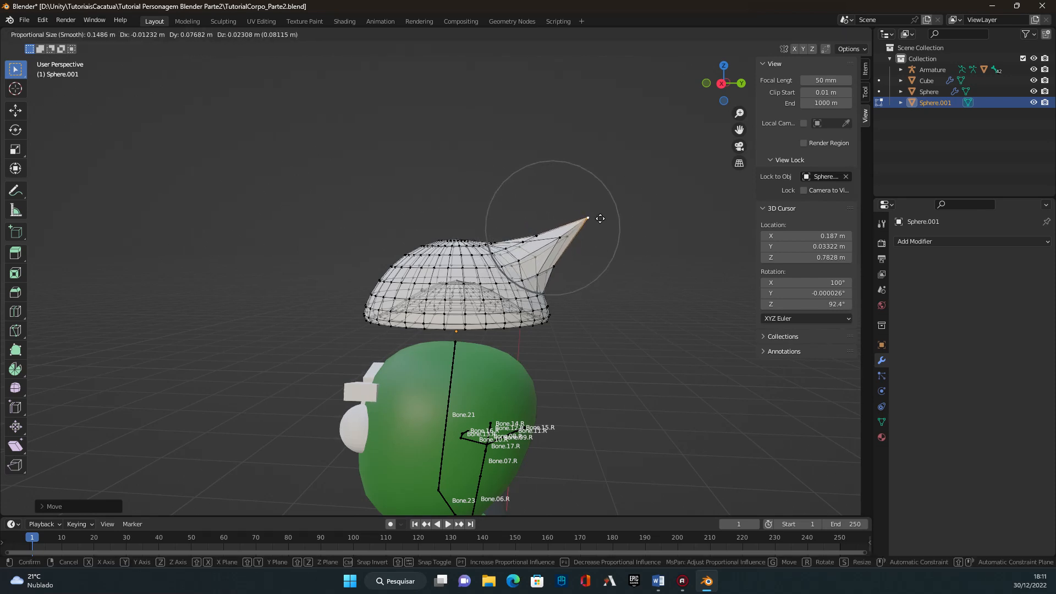
pyautogui.click(559, 211)
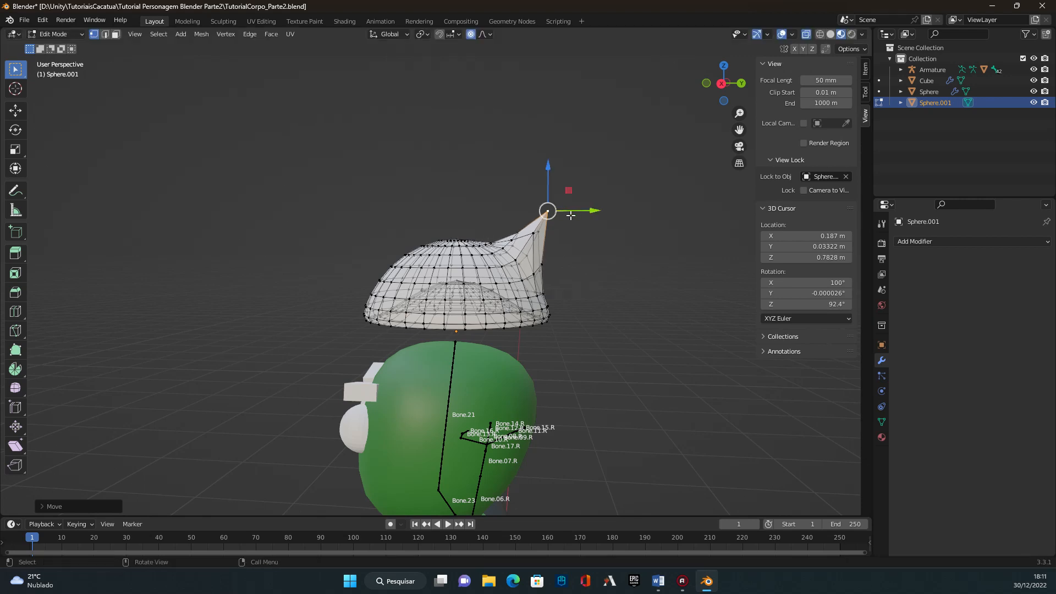
# Refine the back spike's tip, moving it farther back and up with influences of about 0.057 m and 0.092 m.
pyautogui.press('g')
pyautogui.scroll(8, 570, 215)
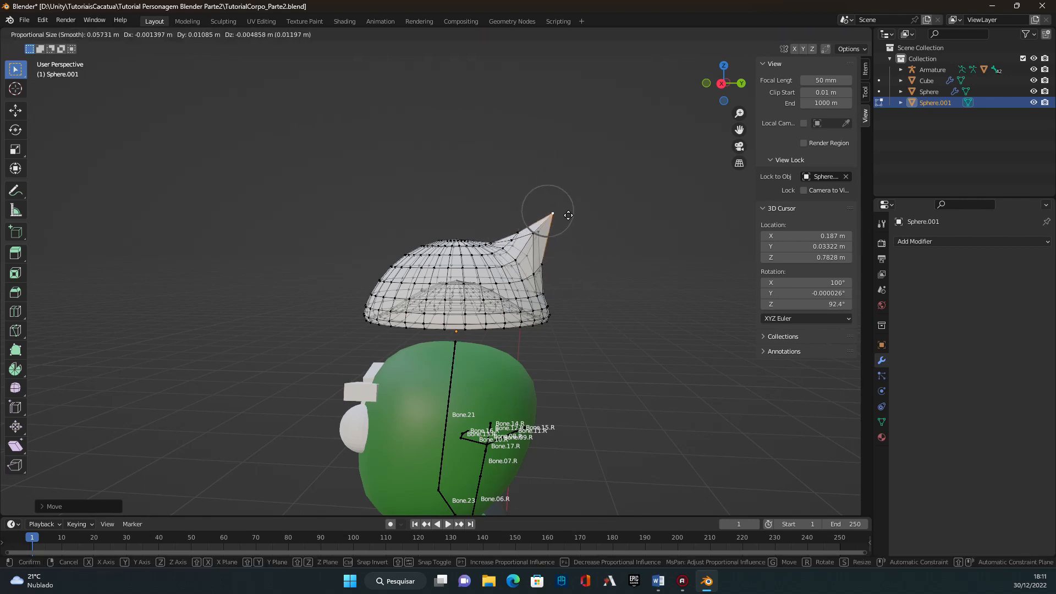
pyautogui.click(575, 218)
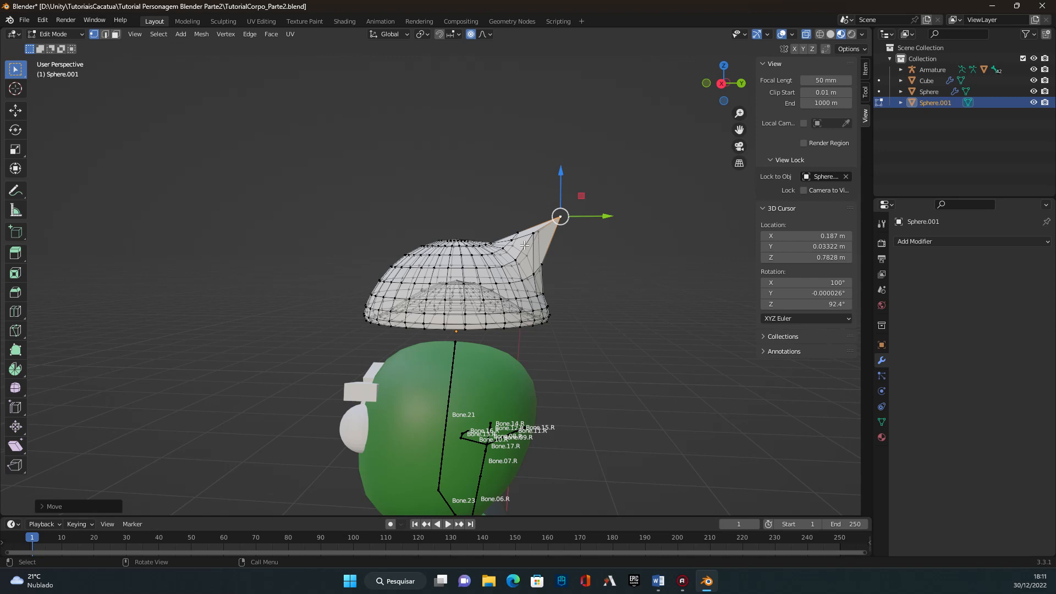
pyautogui.press('g')
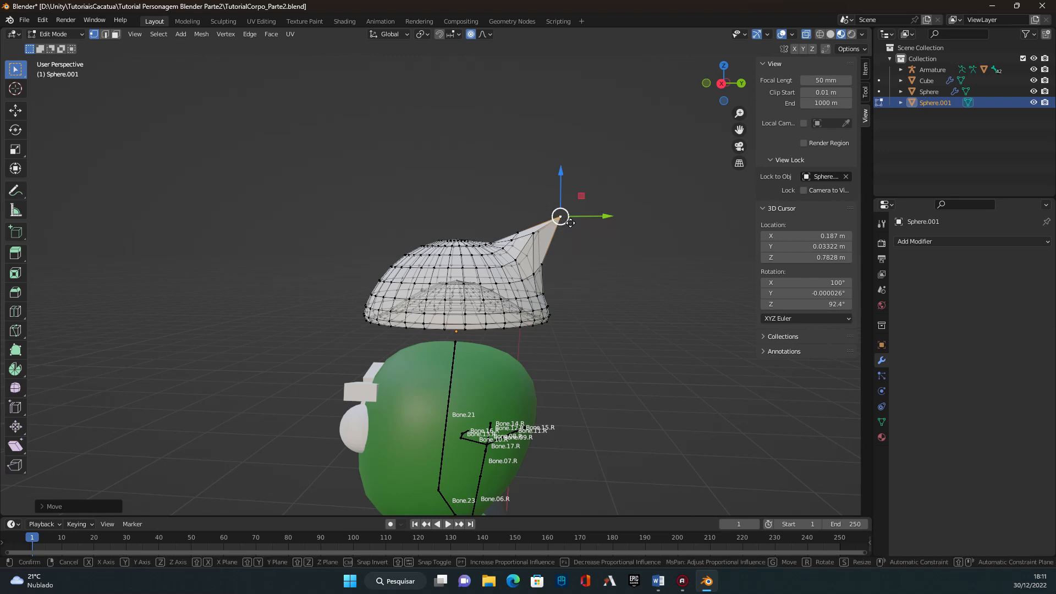
pyautogui.scroll(-5, 572, 223)
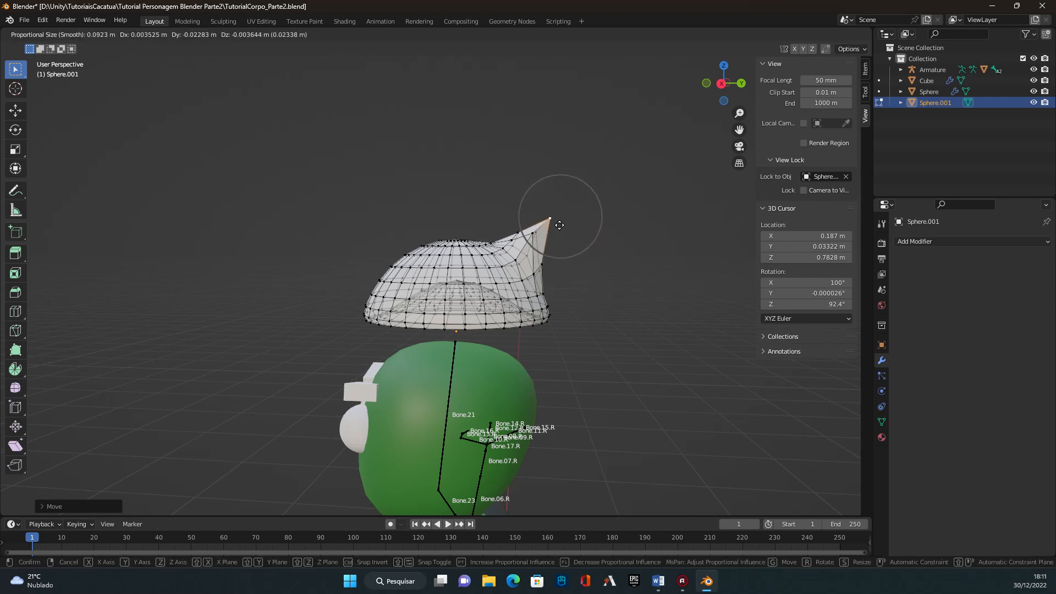
pyautogui.click(574, 204)
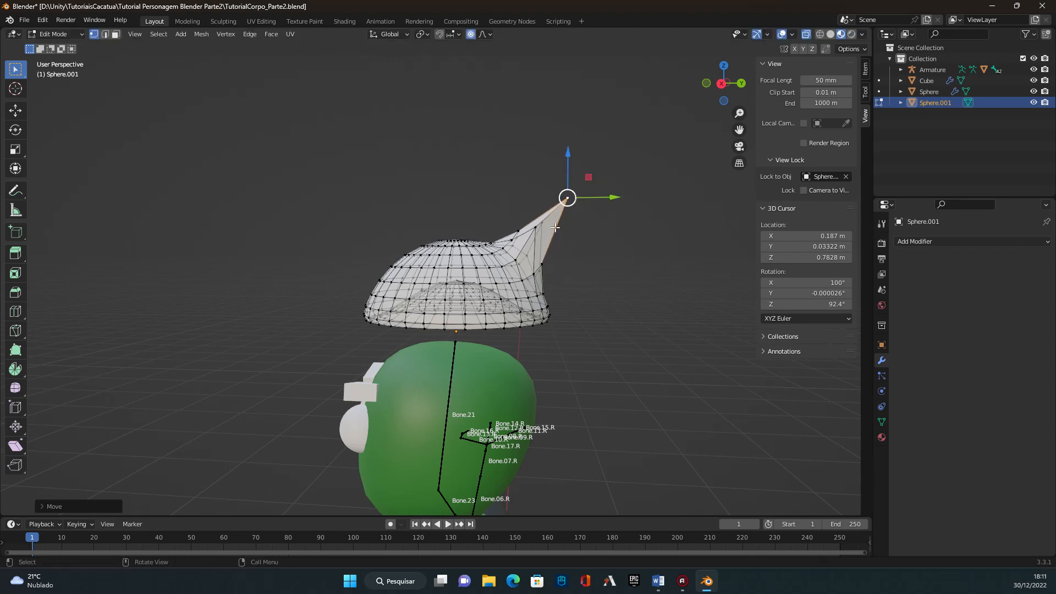
# Pull a vertex at the front of the dome forward and up in repeated proportional moves to form a second spike.
pyautogui.moveTo(507, 289); pyautogui.dragTo(545, 258, button='middle')
pyautogui.press('g')
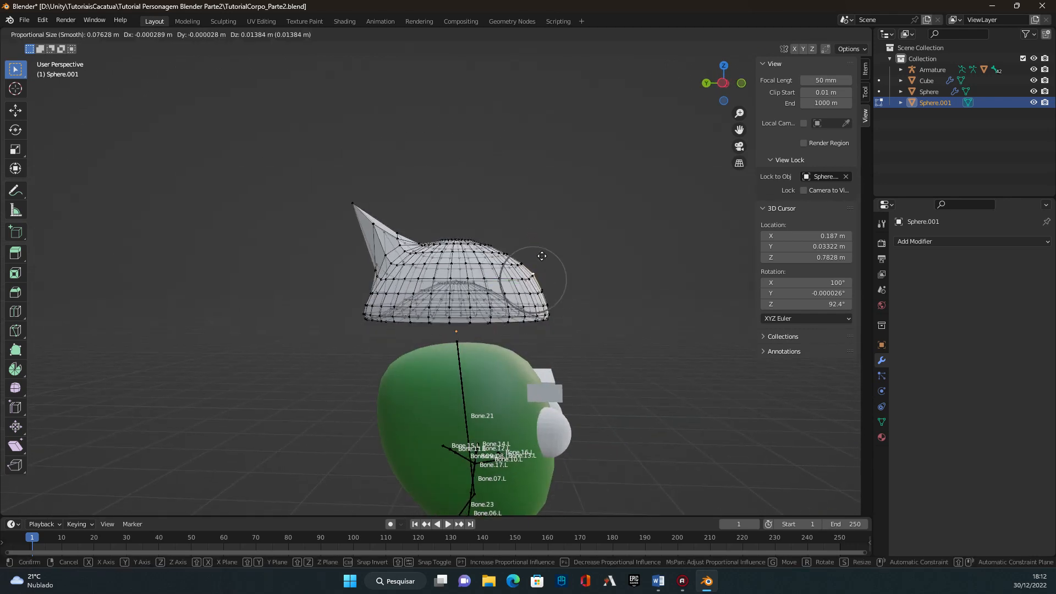
pyautogui.click(560, 237)
pyautogui.press('g')
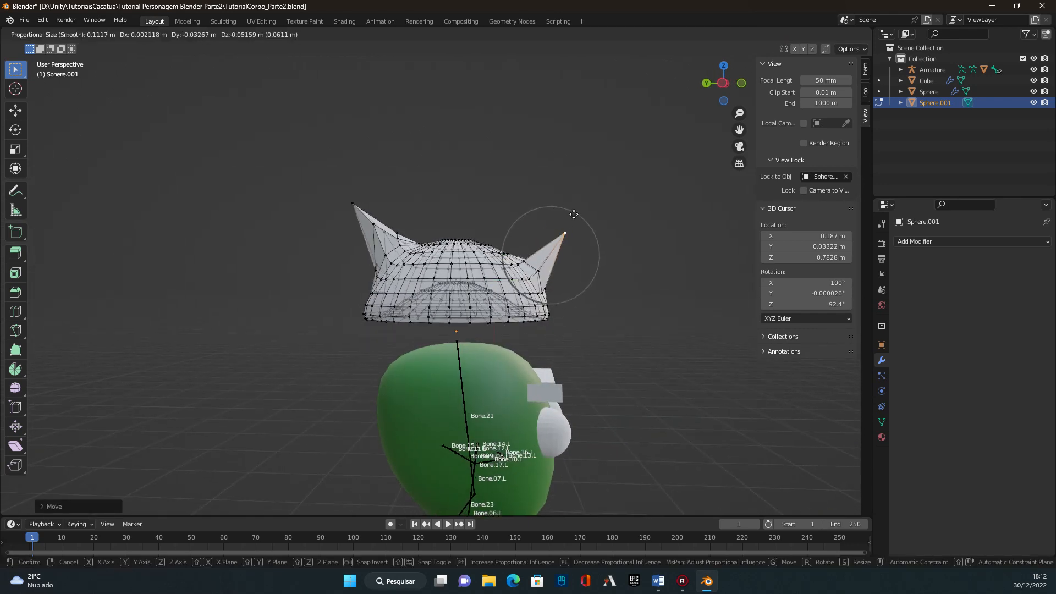
pyautogui.click(551, 258)
pyautogui.press('g')
pyautogui.click(555, 228)
pyautogui.press('g')
# Pull a vertex on the side of the dome outward and up to form another spike.
pyautogui.moveTo(580, 213); pyautogui.dragTo(553, 242, button='middle')
pyautogui.click(550, 244)
pyautogui.press('g')
pyautogui.click(585, 207)
# Pull the vertices at the crown of the dome up into a tall spike, using proportional influences of about 0.057 m and 0.076 m.
pyautogui.moveTo(585, 207); pyautogui.dragTo(344, 242, button='middle')
pyautogui.click(459, 248)
pyautogui.moveTo(460, 247); pyautogui.dragTo(467, 239, button='middle')
pyautogui.press('g')
pyautogui.scroll(3, 469, 223)
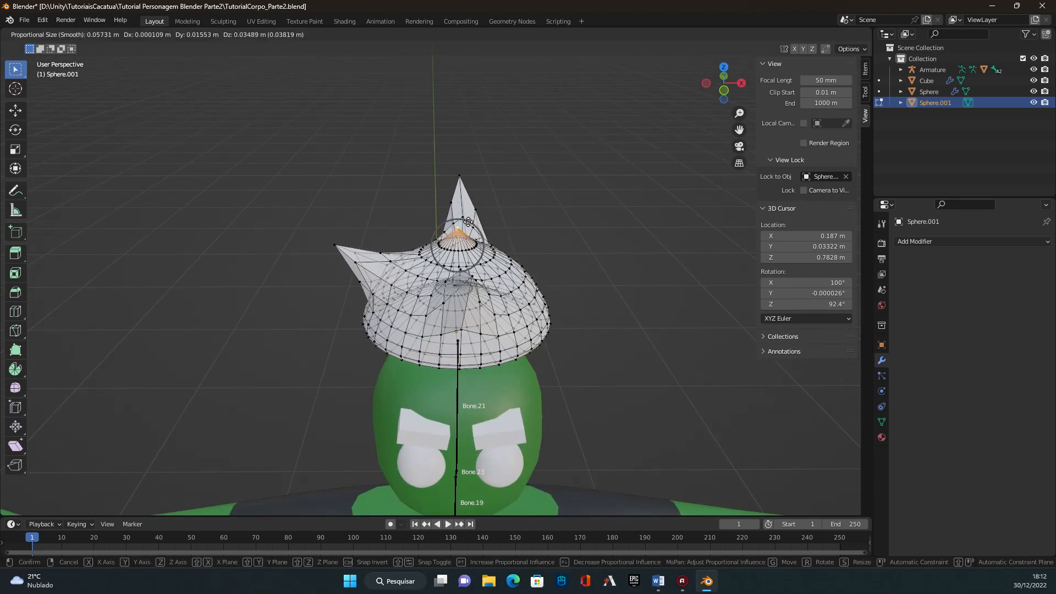
pyautogui.scroll(1, 467, 222)
pyautogui.press('g')
pyautogui.press('g')
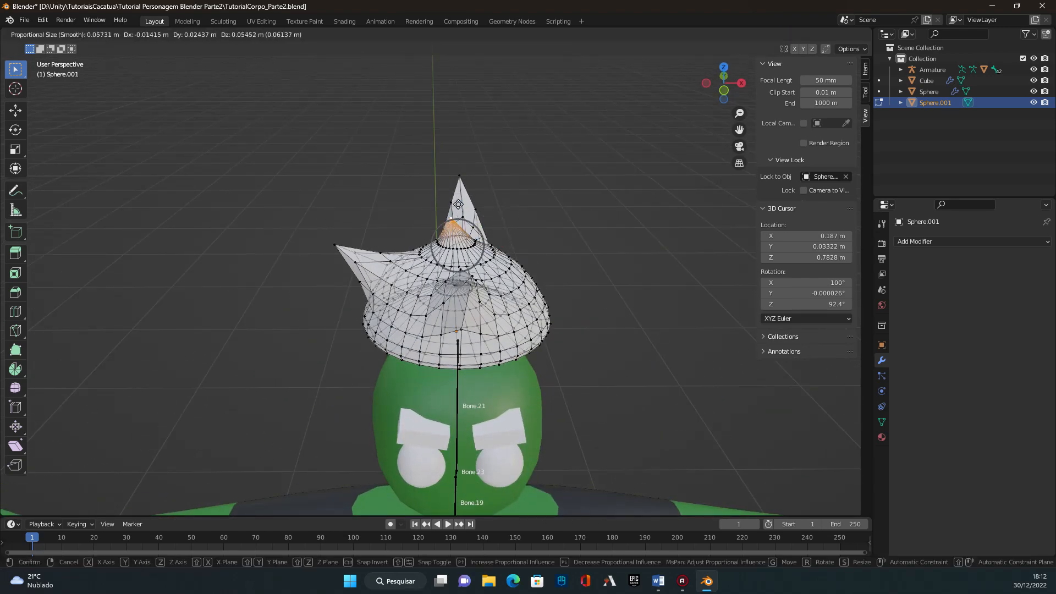
pyautogui.click(460, 219)
pyautogui.press('g')
pyautogui.scroll(-13, 457, 211)
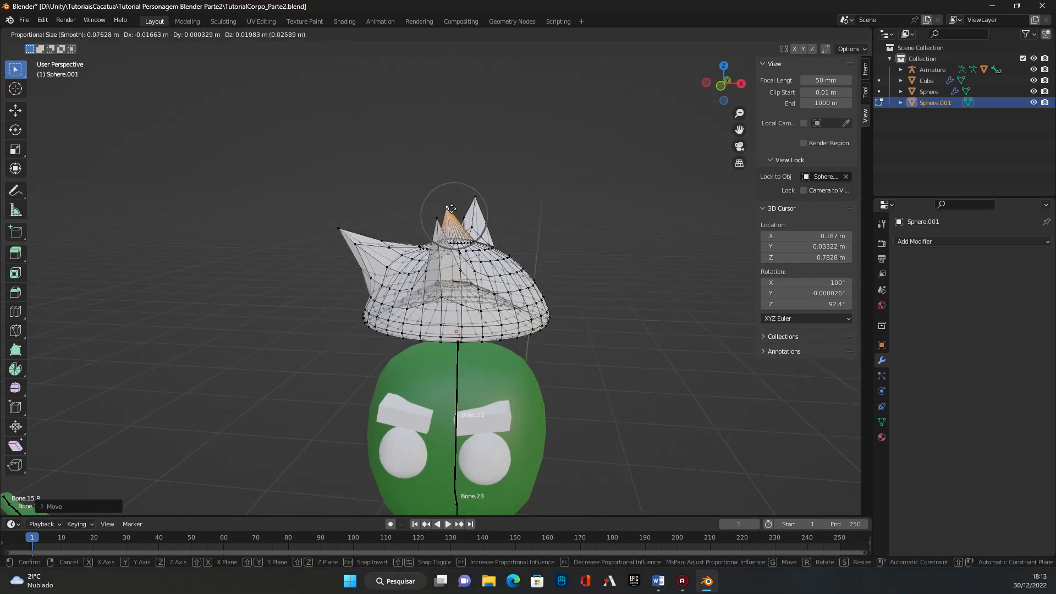
pyautogui.click(445, 175)
# Pull a vertex on the upper dome at the character's left side outward and up into a long spike.
pyautogui.moveTo(393, 255); pyautogui.dragTo(345, 260, button='middle')
pyautogui.click(492, 252)
pyautogui.moveTo(490, 253); pyautogui.dragTo(533, 255, button='middle')
pyautogui.press('g')
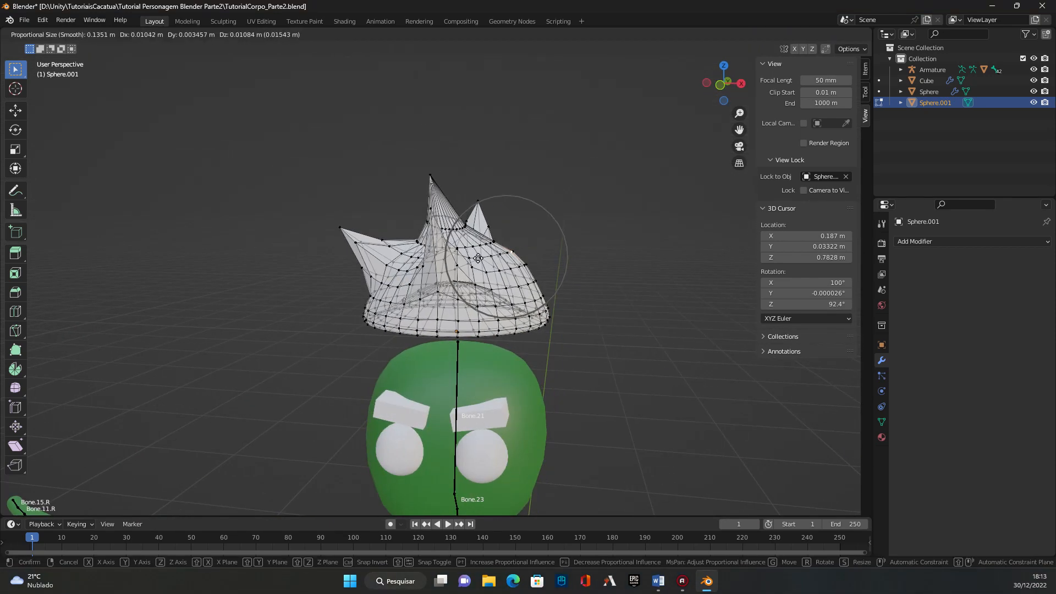
pyautogui.click(508, 219)
pyautogui.scroll(1, 517, 219)
pyautogui.moveTo(565, 213)
pyautogui.mouseDown(button='middle')
pyautogui.moveTo(542, 210)
pyautogui.moveTo(582, 211)
pyautogui.mouseUp(button='middle')
pyautogui.press('g')
pyautogui.click(625, 159)
# Pull a vertex above the rim on the character's left side outward and up into a lower spike, starting with about 0.043 m influence.
pyautogui.moveTo(623, 162)
pyautogui.mouseDown(button='middle')
pyautogui.moveTo(583, 167)
pyautogui.moveTo(608, 171)
pyautogui.mouseUp(button='middle')
pyautogui.click(551, 290)
pyautogui.moveTo(516, 306); pyautogui.dragTo(559, 288, button='middle')
pyautogui.press('g')
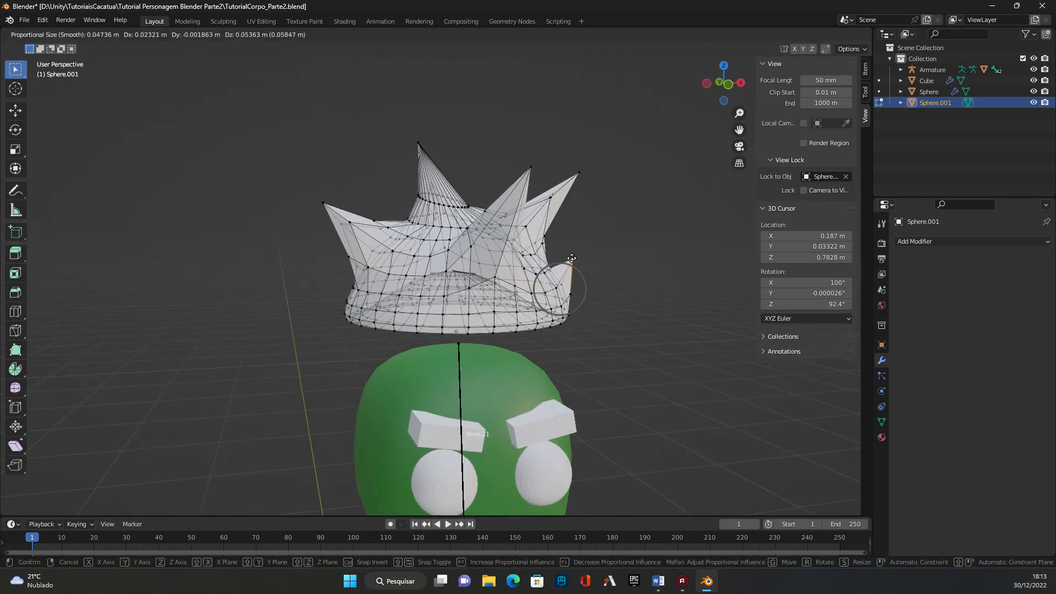
pyautogui.rightClick(569, 259)
pyautogui.press('g')
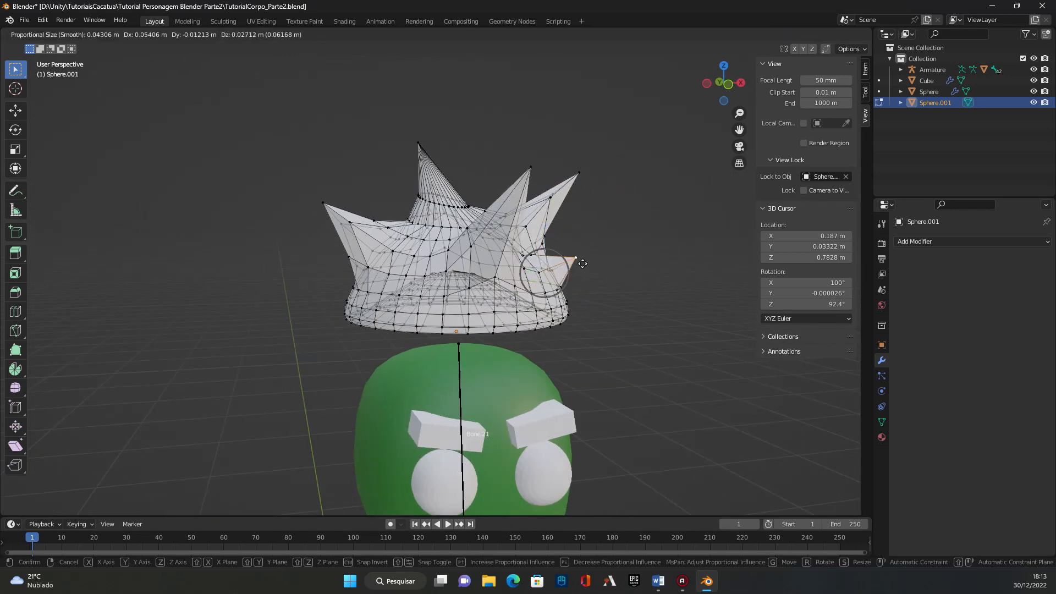
pyautogui.click(605, 241)
pyautogui.press('g')
pyautogui.scroll(-7, 621, 234)
pyautogui.click(665, 208)
# Form a matching lower spike above the rim on the character's right side with repeated proportional moves.
pyautogui.moveTo(417, 293); pyautogui.dragTo(354, 285, button='middle')
pyautogui.click(355, 285)
pyautogui.press('g')
pyautogui.click(328, 226)
pyautogui.press('g')
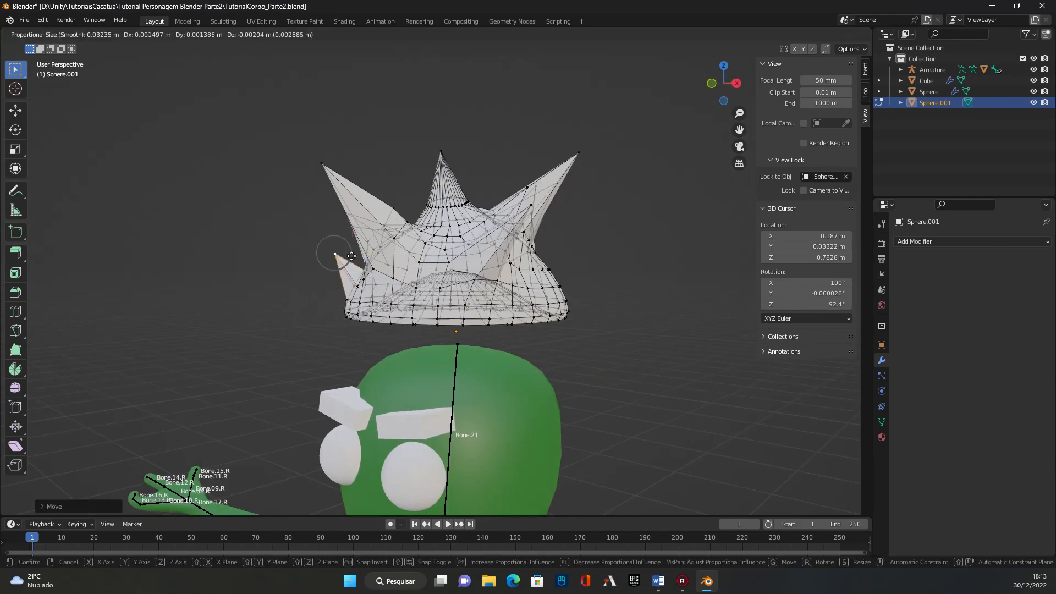
pyautogui.scroll(-10, 311, 224)
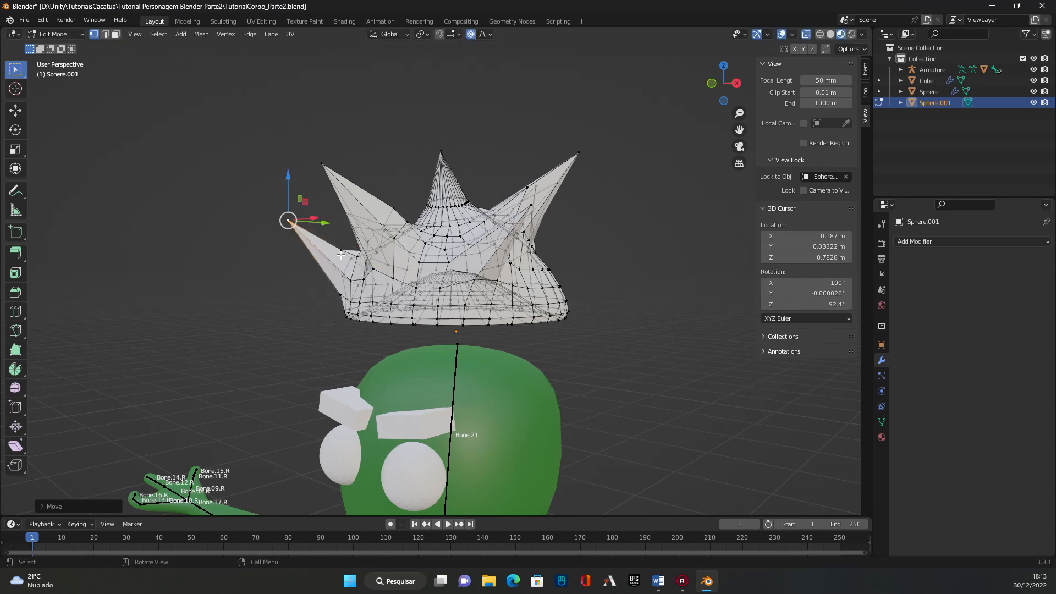
pyautogui.click(316, 228)
# Pull a vertex on the lower back side of the dome outward and up to add another spike there.
pyautogui.moveTo(316, 228); pyautogui.dragTo(583, 292, button='middle')
pyautogui.click(550, 287)
pyautogui.press('g')
pyautogui.click(591, 250)
pyautogui.moveTo(591, 250); pyautogui.dragTo(551, 292, button='middle')
pyautogui.click(551, 293)
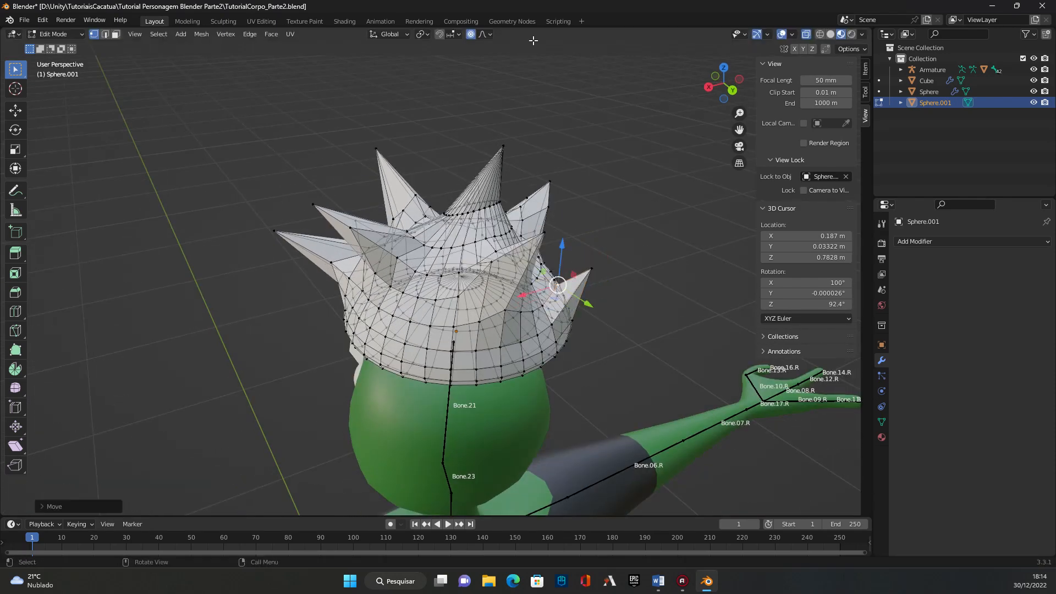
pyautogui.moveTo(505, 364); pyautogui.dragTo(623, 340, button='middle')
pyautogui.moveTo(551, 319); pyautogui.dragTo(589, 320, button='middle')
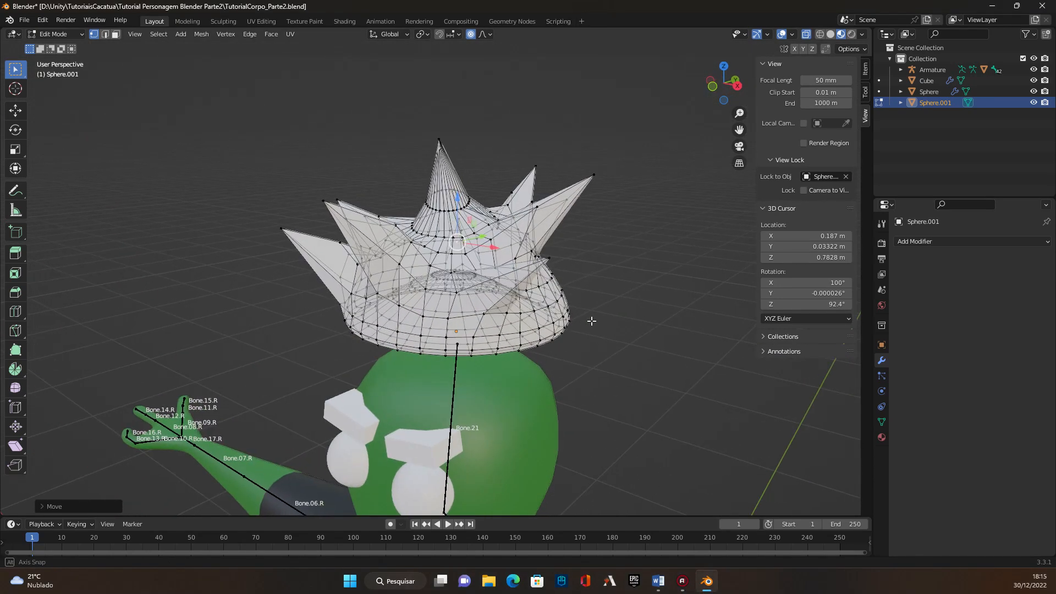
pyautogui.click(561, 297)
pyautogui.click(561, 303)
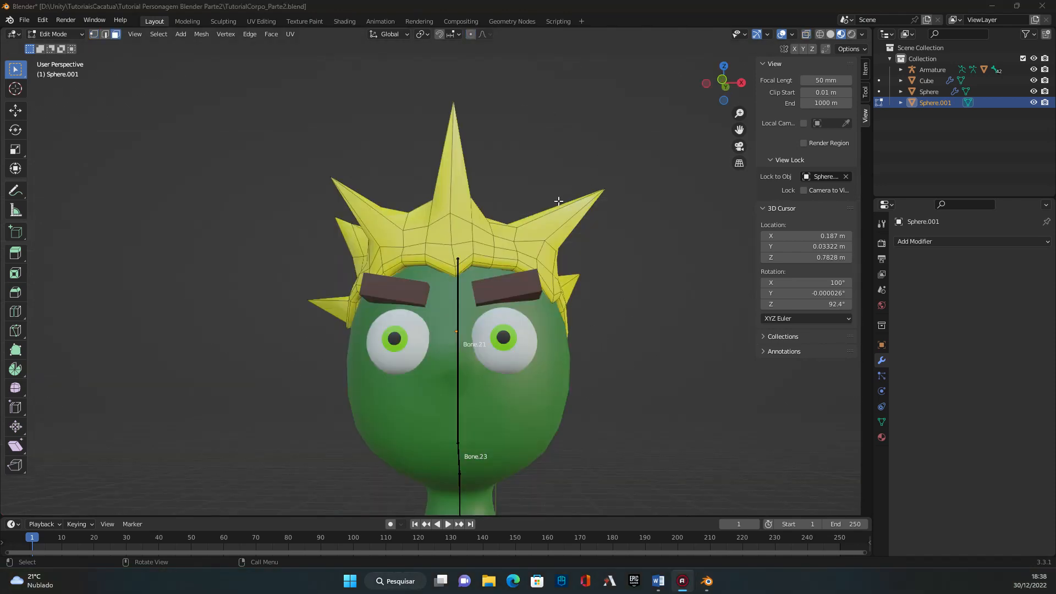
# Return to Object Mode and apply smooth shading to the yellow spiky hair.
pyautogui.moveTo(590, 259); pyautogui.dragTo(520, 396, button='middle')
pyautogui.moveTo(629, 363); pyautogui.dragTo(504, 368, button='middle')
pyautogui.scroll(3, 505, 368)
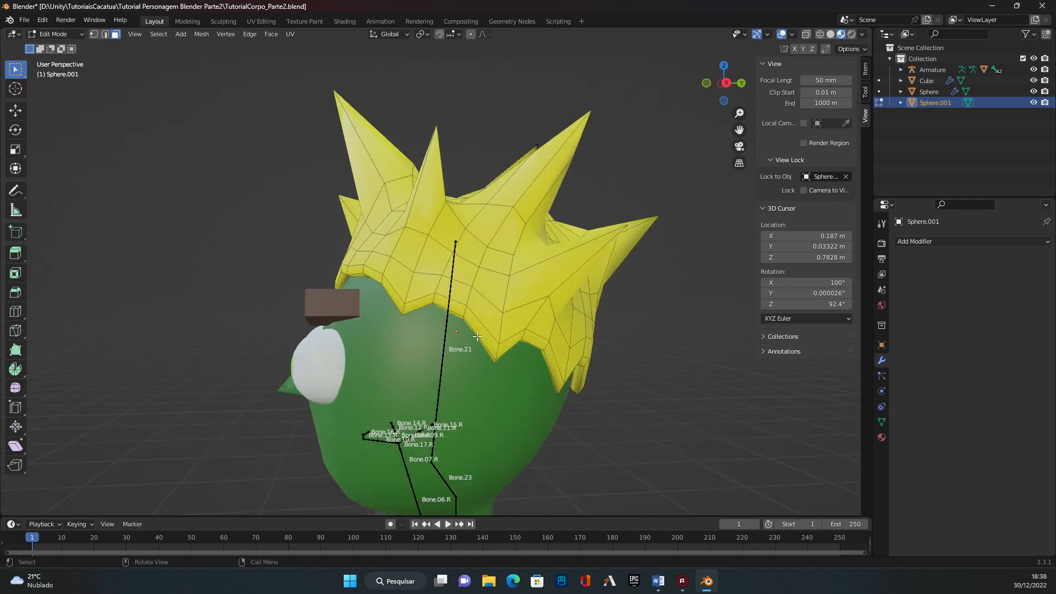
pyautogui.press('Tab')
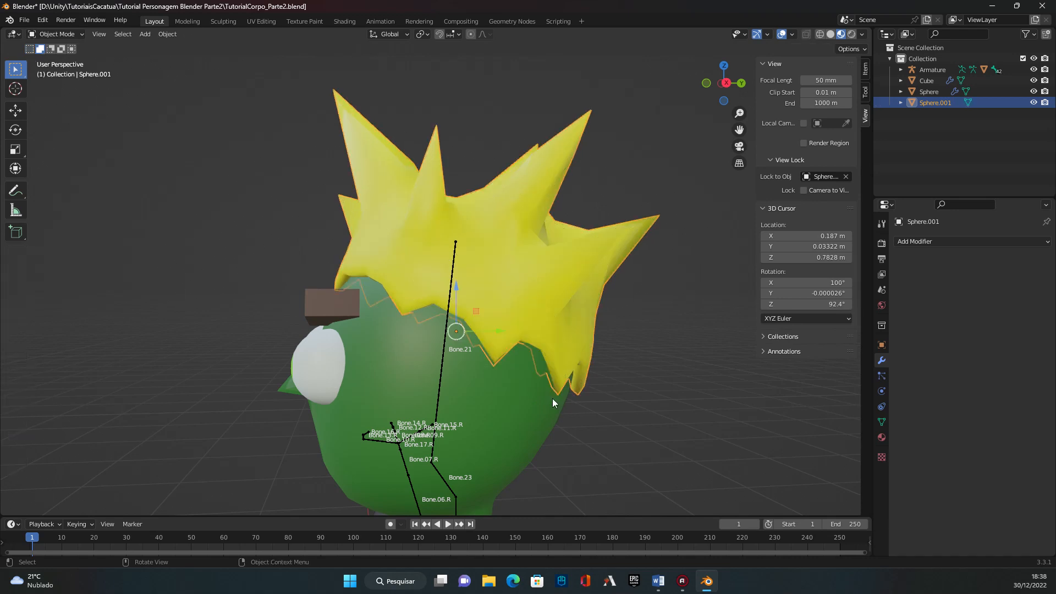
pyautogui.moveTo(448, 363); pyautogui.dragTo(503, 356, button='middle')
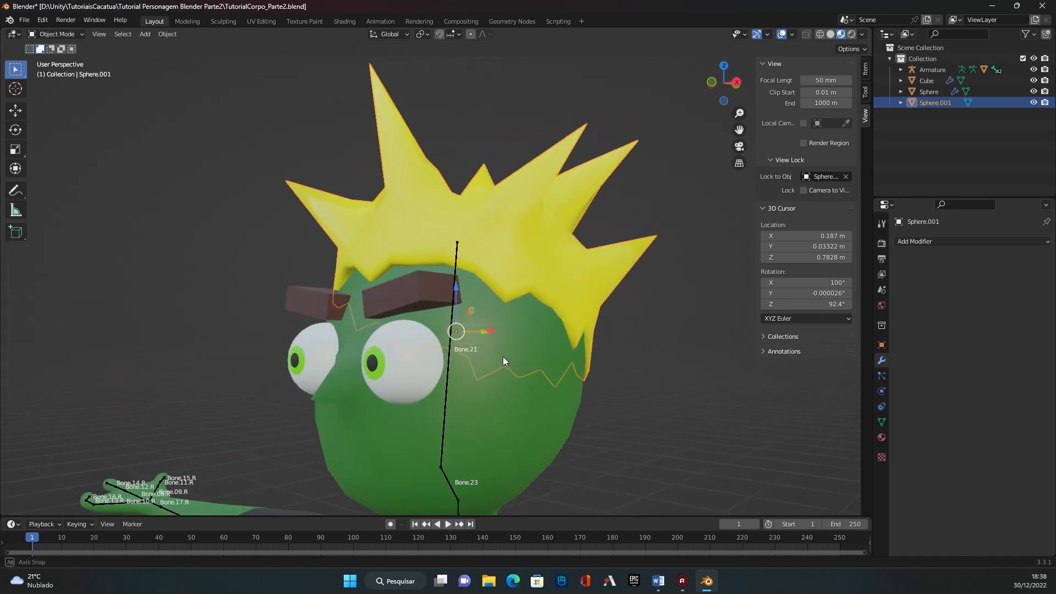
pyautogui.moveTo(563, 341); pyautogui.dragTo(504, 343, button='middle')
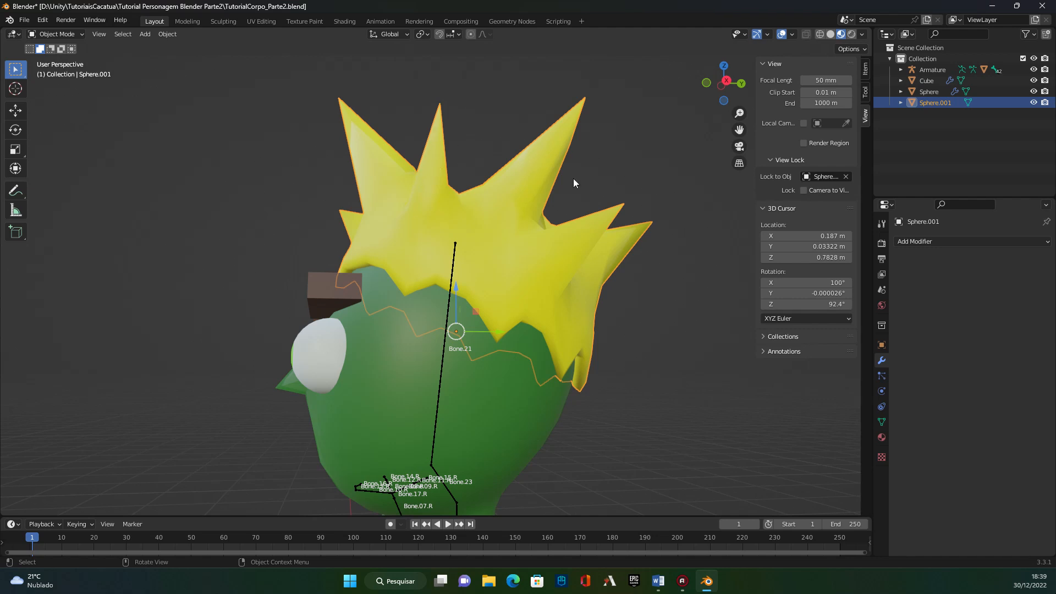
pyautogui.moveTo(573, 318); pyautogui.dragTo(350, 346, button='middle')
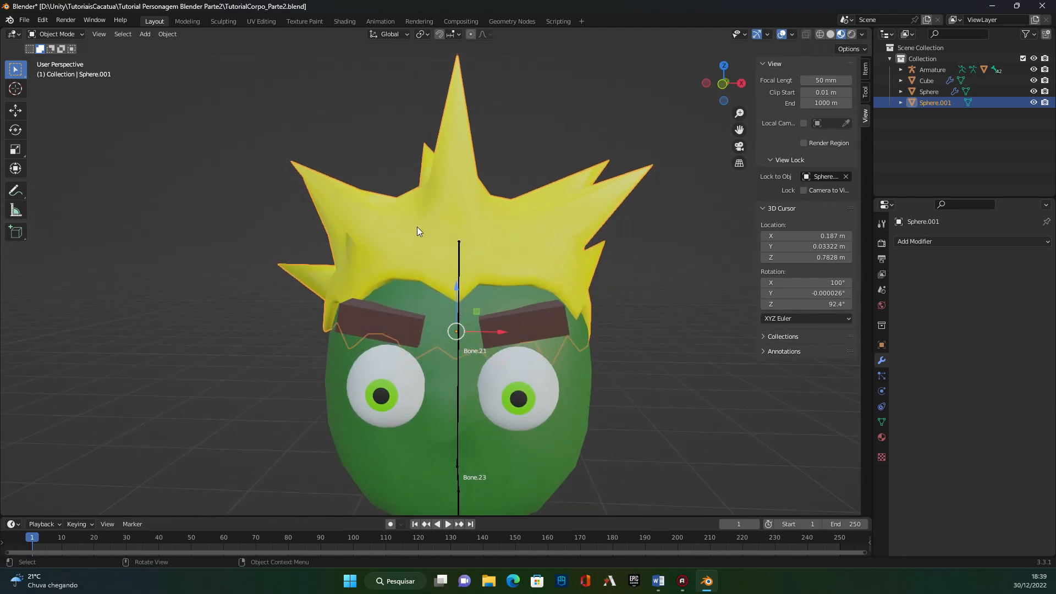
pyautogui.moveTo(327, 193); pyautogui.dragTo(357, 288, button='middle')
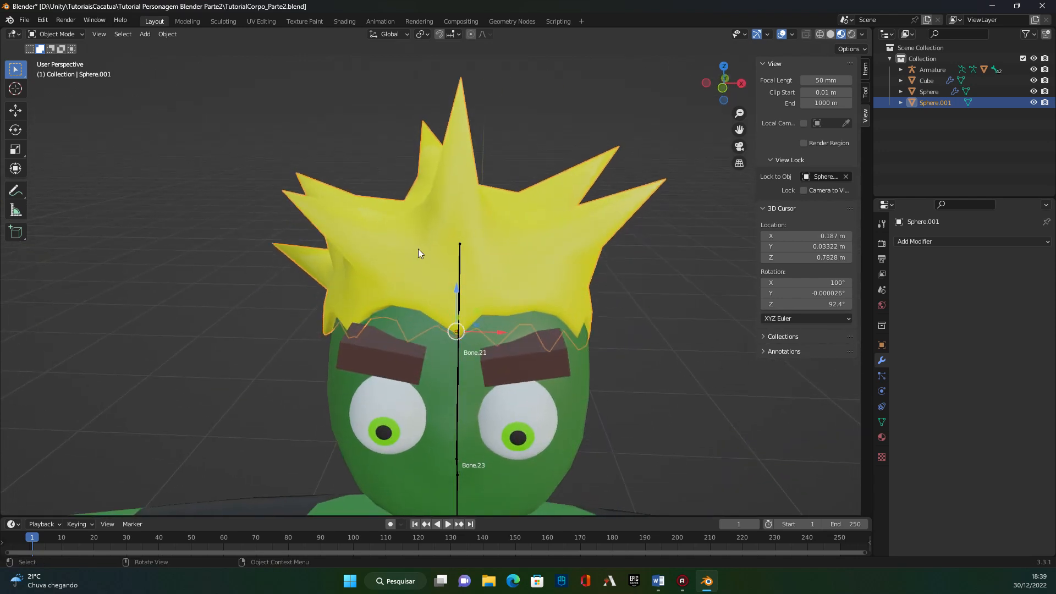
pyautogui.rightClick(417, 248)
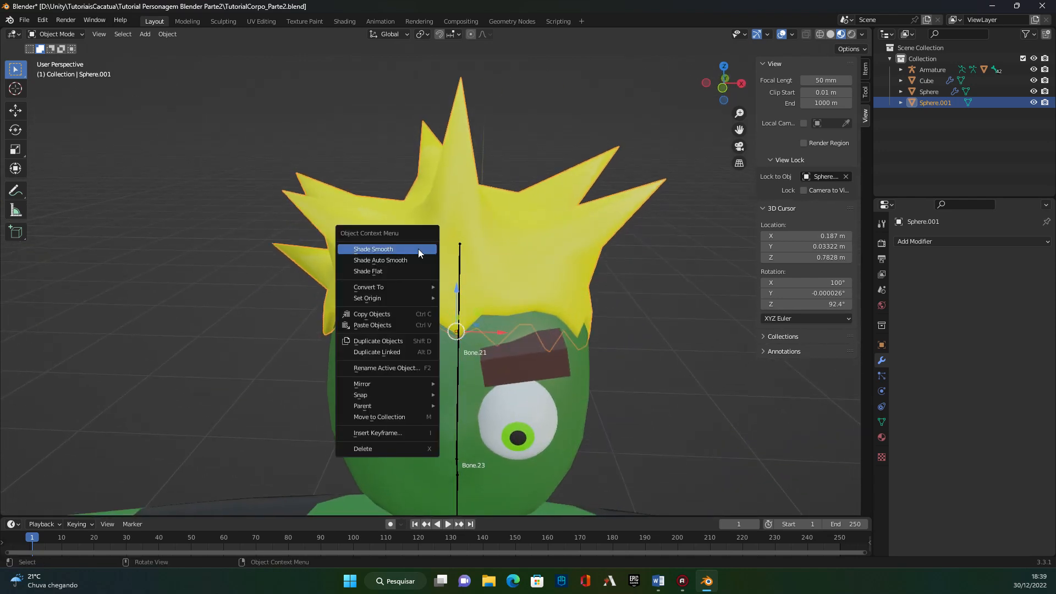
pyautogui.click(366, 252)
# Select the mirrored eyes and examine their pupils and irises from several angles.
pyautogui.moveTo(377, 436); pyautogui.dragTo(401, 451, button='middle')
pyautogui.click(398, 371)
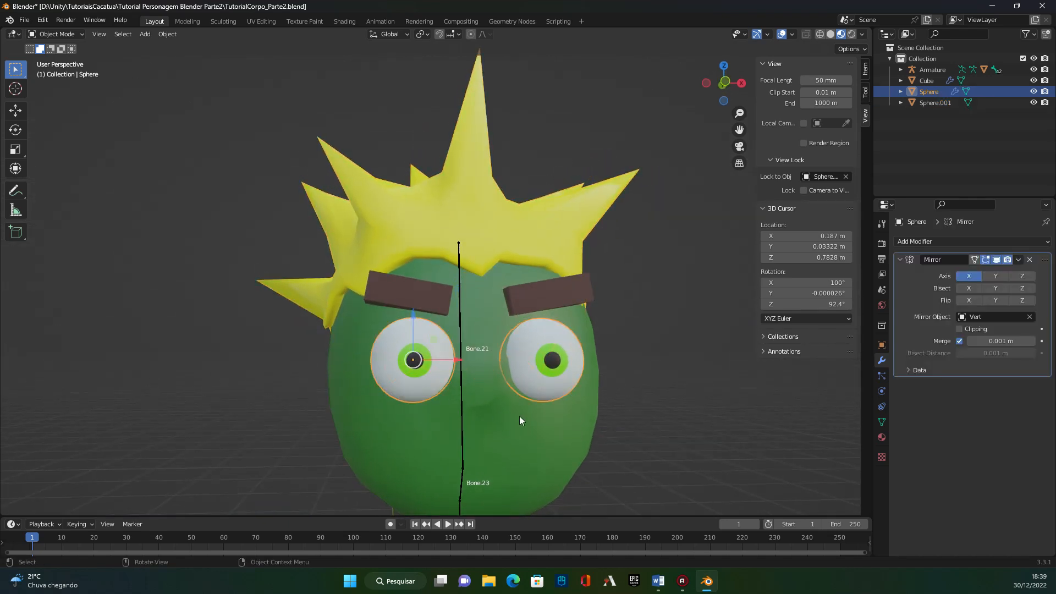
pyautogui.moveTo(693, 413); pyautogui.dragTo(652, 414, button='middle')
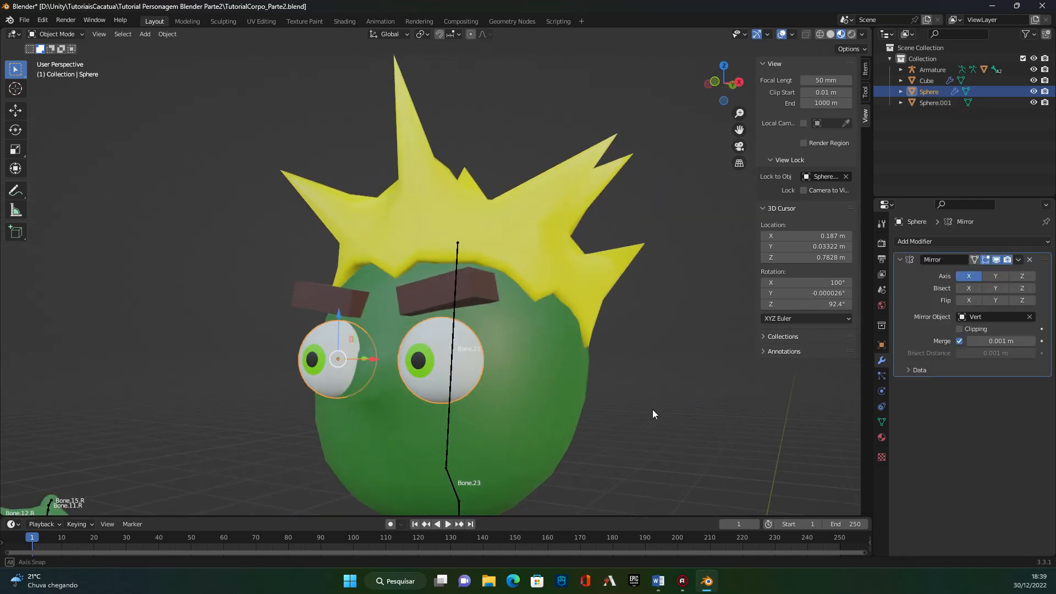
pyautogui.moveTo(320, 372); pyautogui.dragTo(361, 384, button='middle')
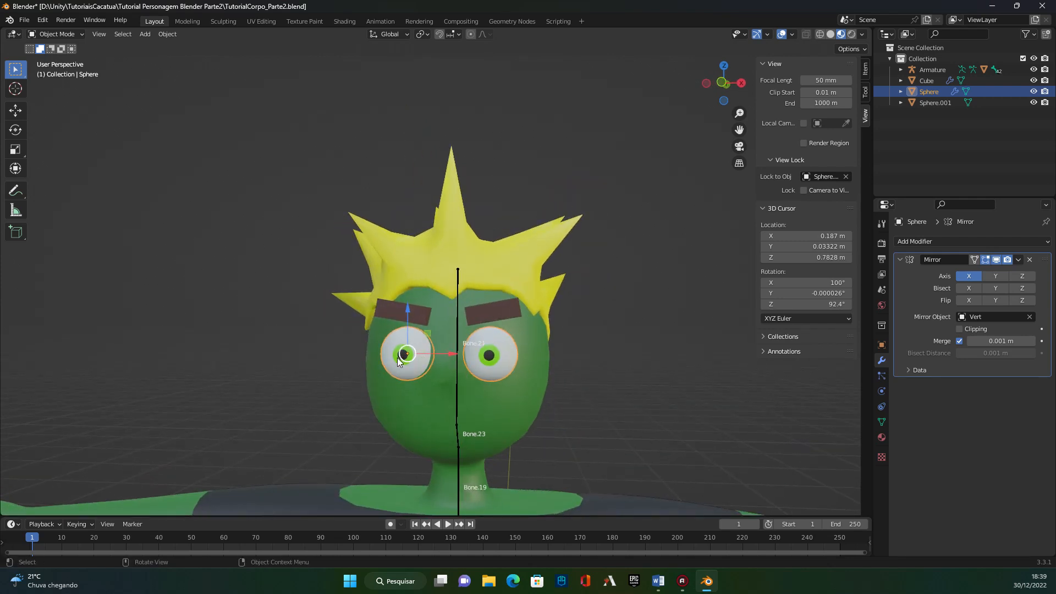
pyautogui.scroll(3, 498, 362)
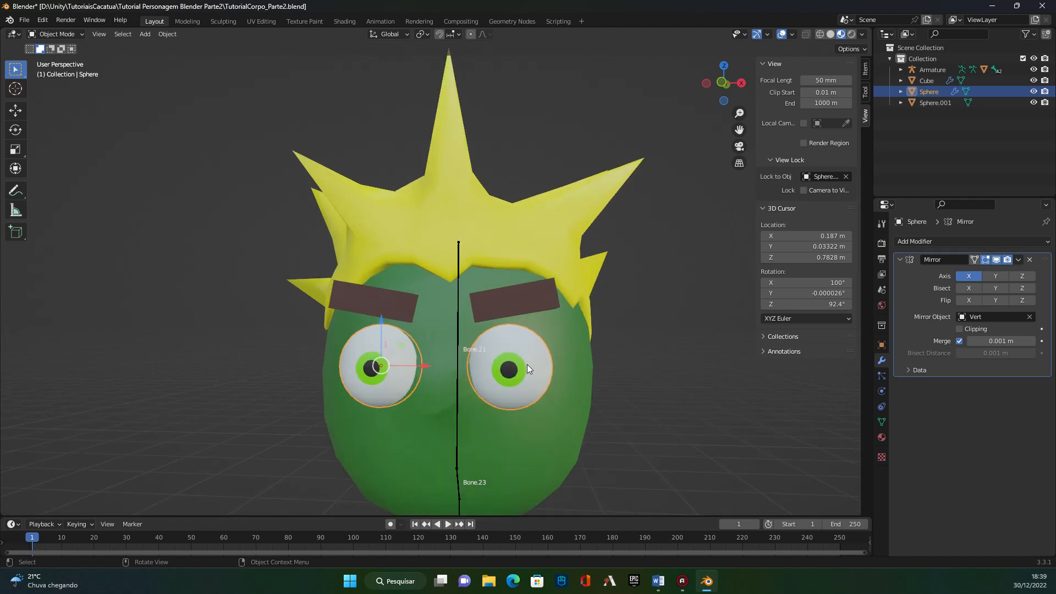
pyautogui.scroll(-3, 565, 301)
# Add a UV sphere as a new object and move it up along Z above the character's head.
pyautogui.moveTo(575, 308); pyautogui.dragTo(439, 225, button='middle')
pyautogui.click(350, 268)
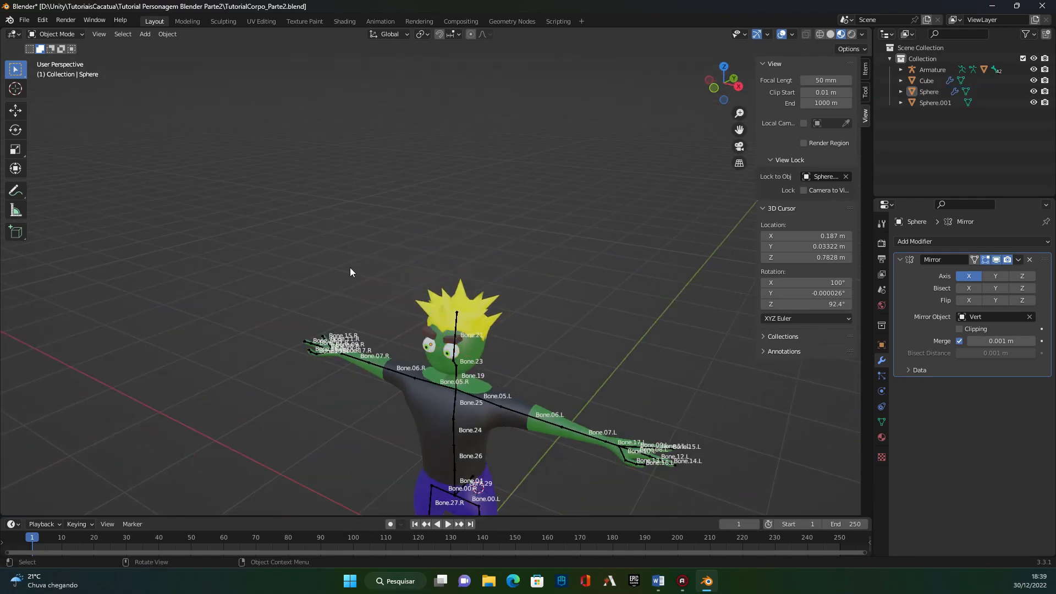
pyautogui.hotkey('shift', 'a')
pyautogui.moveTo(349, 267)
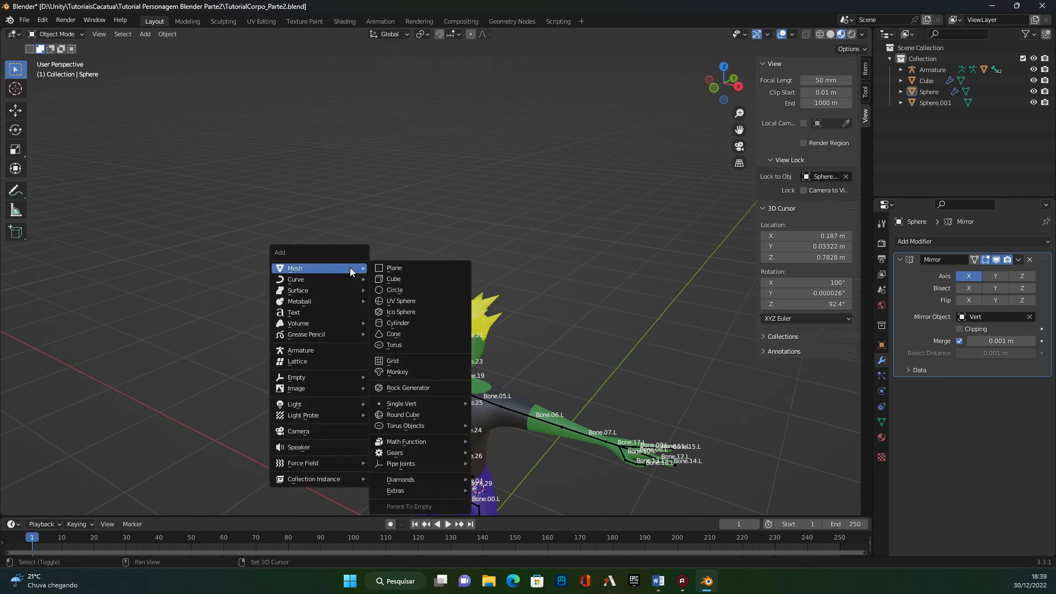
pyautogui.click(401, 301)
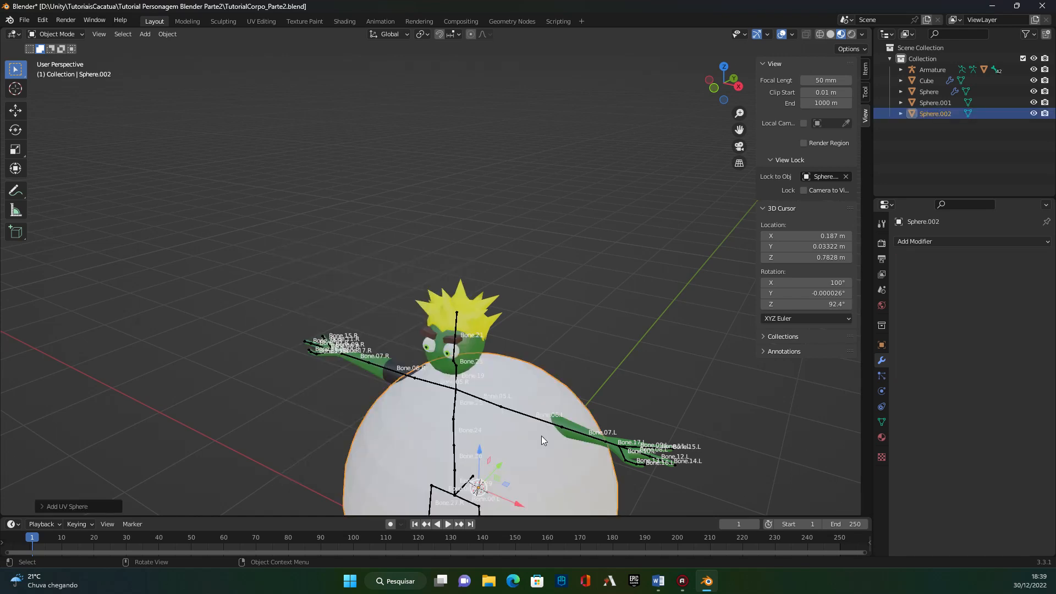
pyautogui.moveTo(541, 435); pyautogui.dragTo(517, 438, button='middle')
pyautogui.moveTo(485, 482); pyautogui.dragTo(497, 149)
pyautogui.moveTo(497, 149); pyautogui.dragTo(506, 279, button='middle')
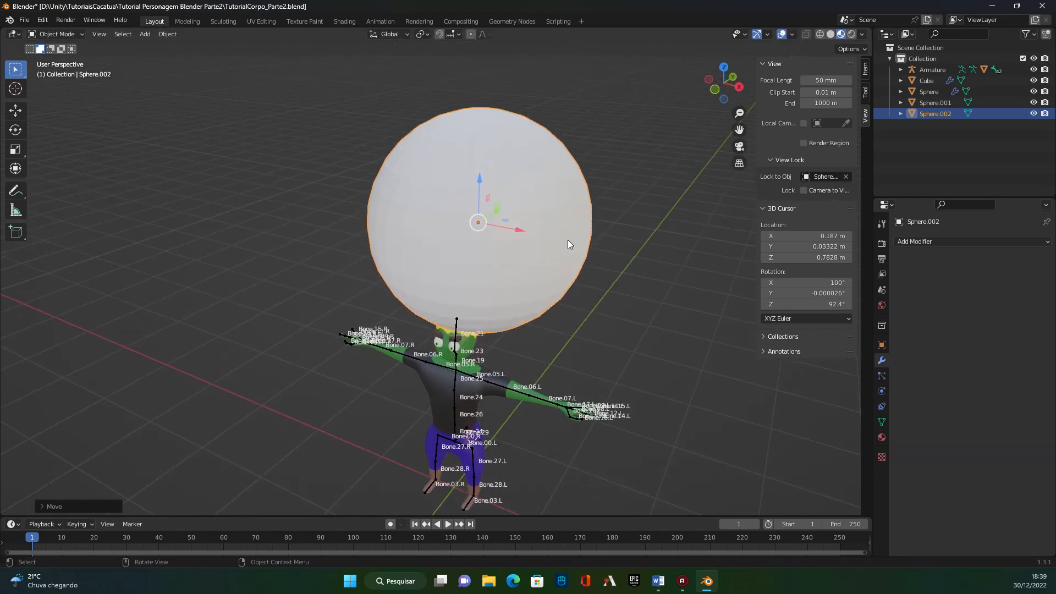
# Rotate the new sphere 90 degrees around the X axis.
pyautogui.press('r')
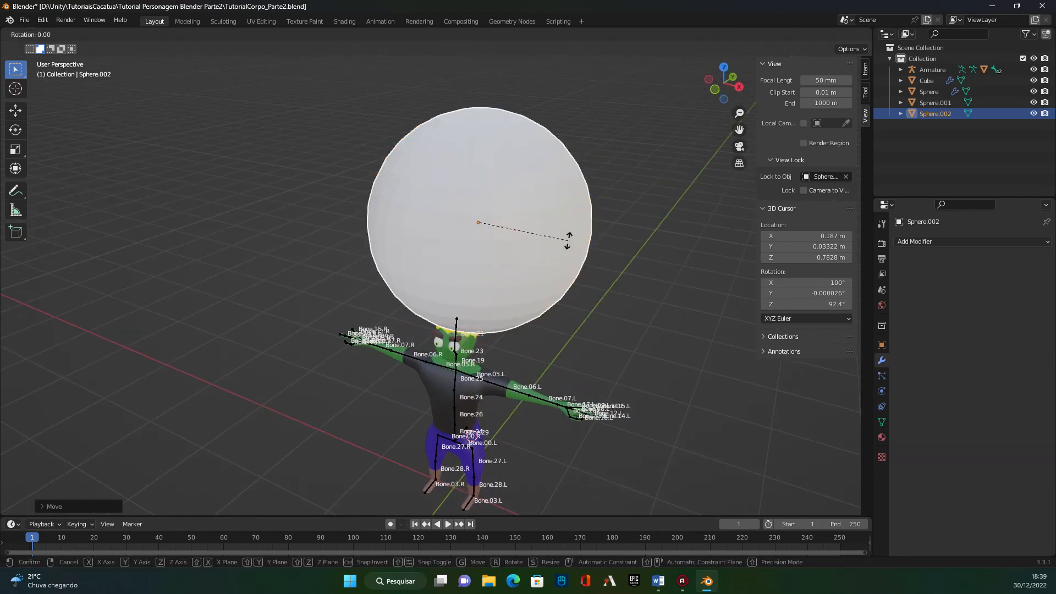
pyautogui.press('x')
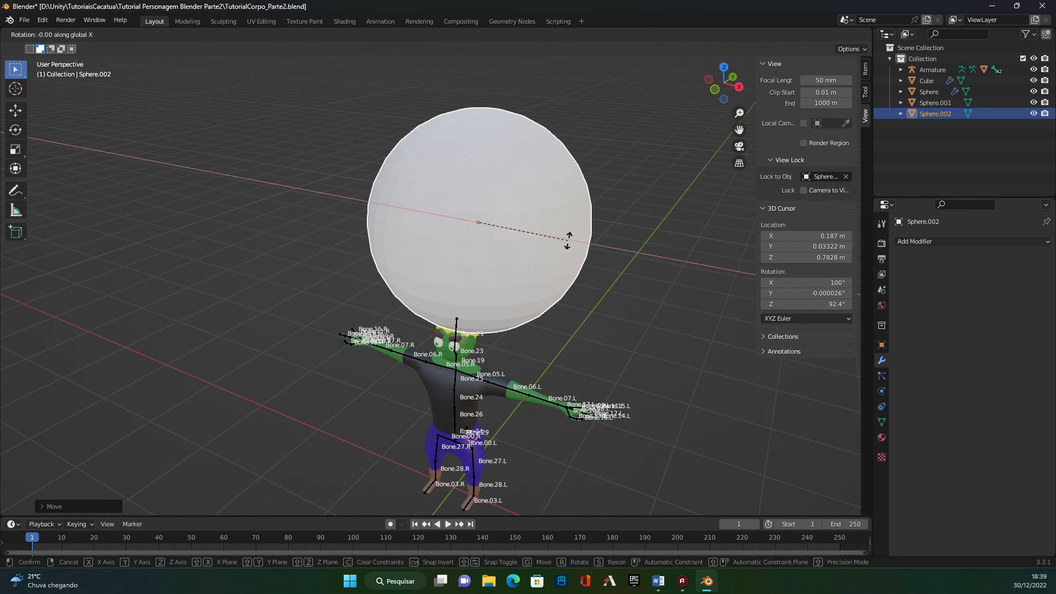
pyautogui.write('90')
pyautogui.press('Return')
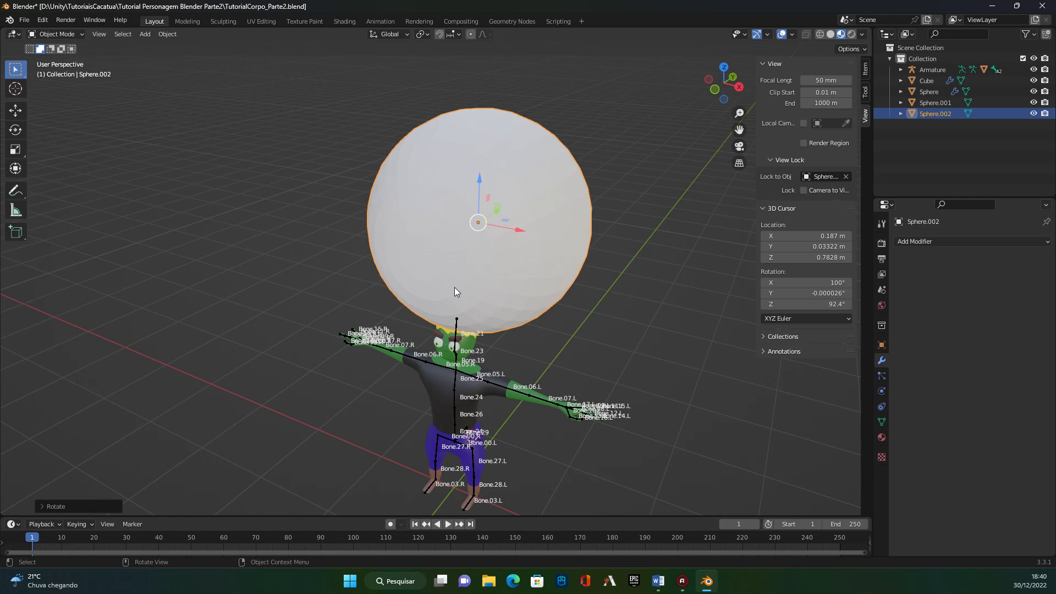
# Examine the face rings around the sphere's front pole by selecting them in Edit Mode, and return to Object Mode.
pyautogui.scroll(2, 277, 203)
pyautogui.click(66, 36)
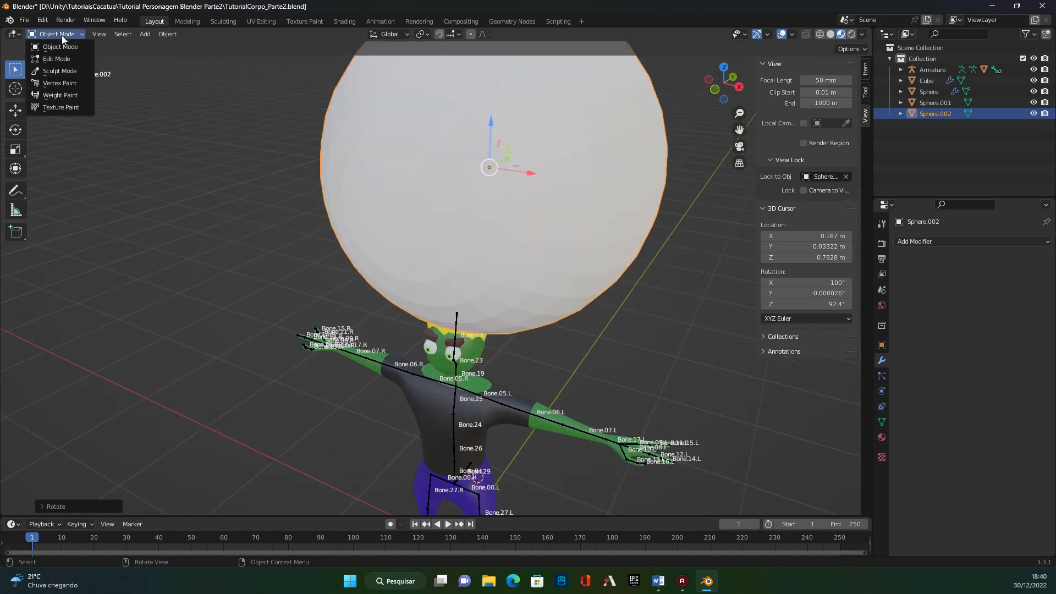
pyautogui.click(55, 59)
pyautogui.moveTo(144, 310); pyautogui.dragTo(166, 300, button='middle')
pyautogui.click(401, 156)
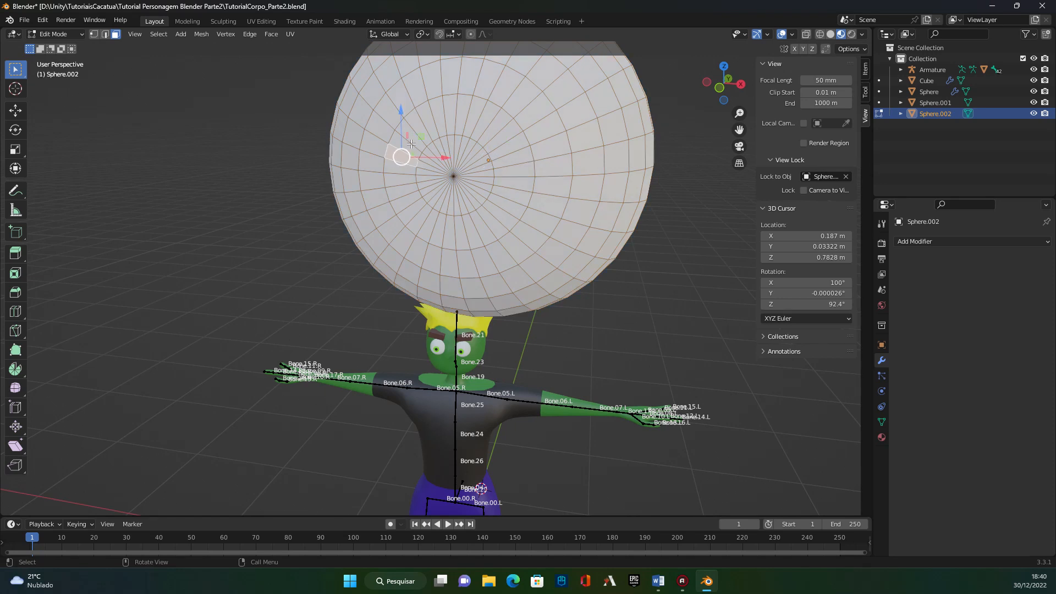
pyautogui.moveTo(401, 113); pyautogui.dragTo(465, 199)
pyautogui.hotkey('ctrl', 'z')
pyautogui.hotkey('alt', 'a')
pyautogui.moveTo(407, 126); pyautogui.dragTo(507, 220)
pyautogui.press('Tab')
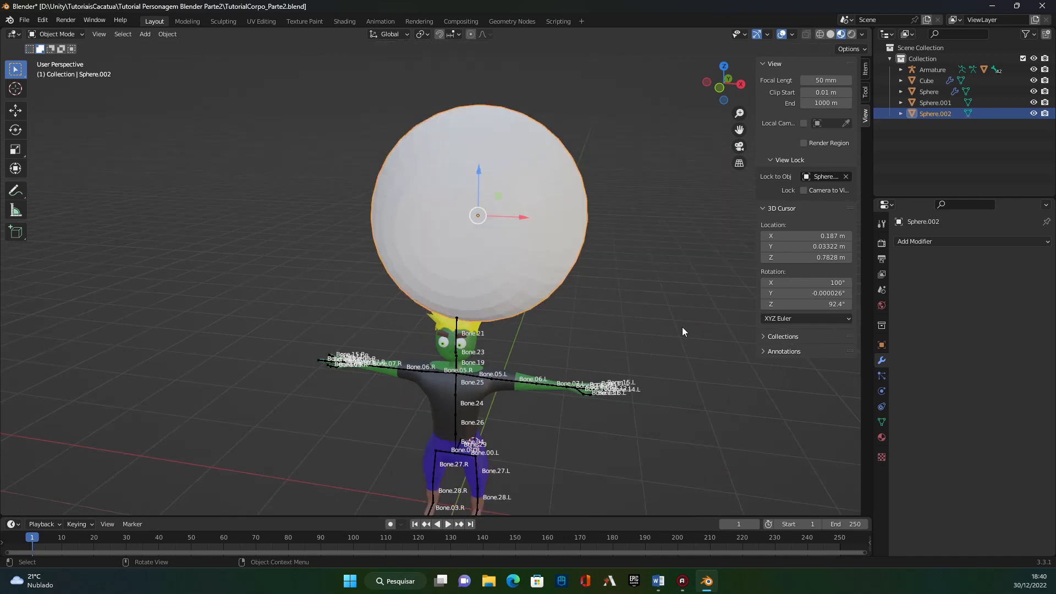
# Scale the new sphere down uniformly to a small ball above the character's head.
pyautogui.press('s')
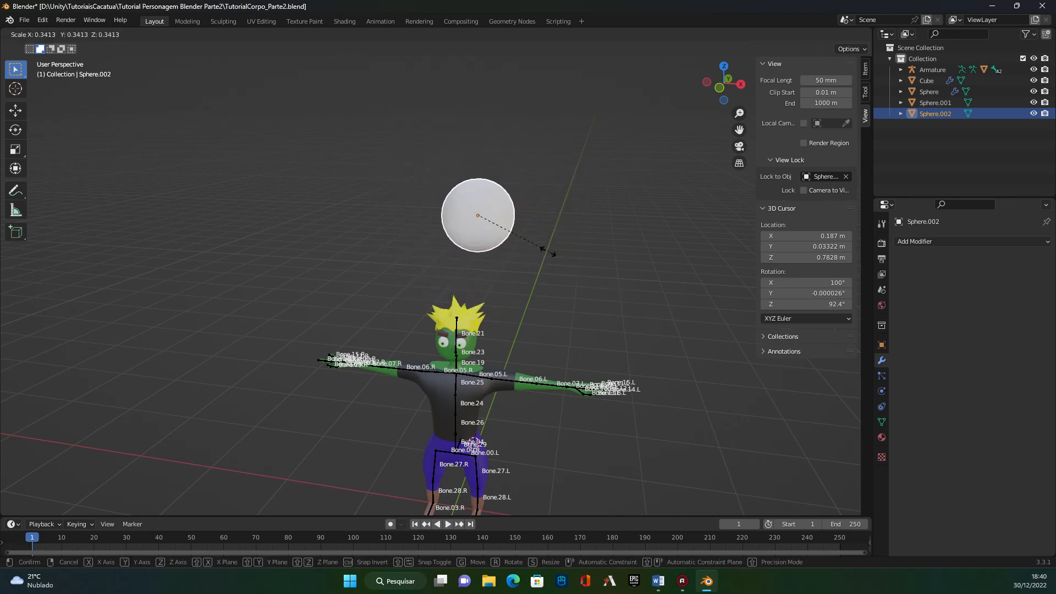
pyautogui.click(498, 221)
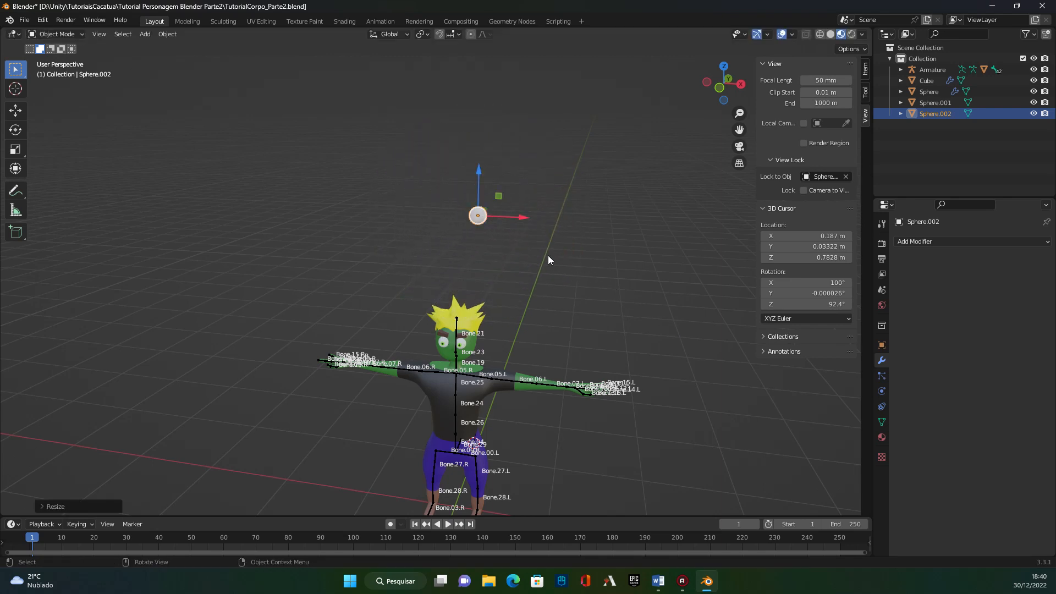
pyautogui.scroll(3, 499, 249)
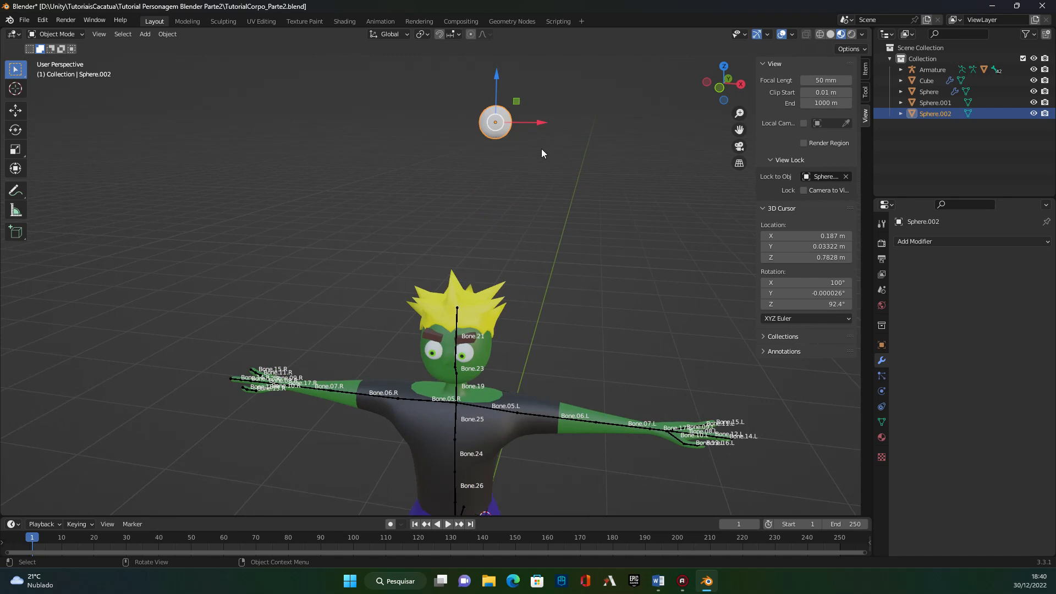
# Apply the scale of the small sphere above the character's head, and delete that sphere.
pyautogui.click(863, 76)
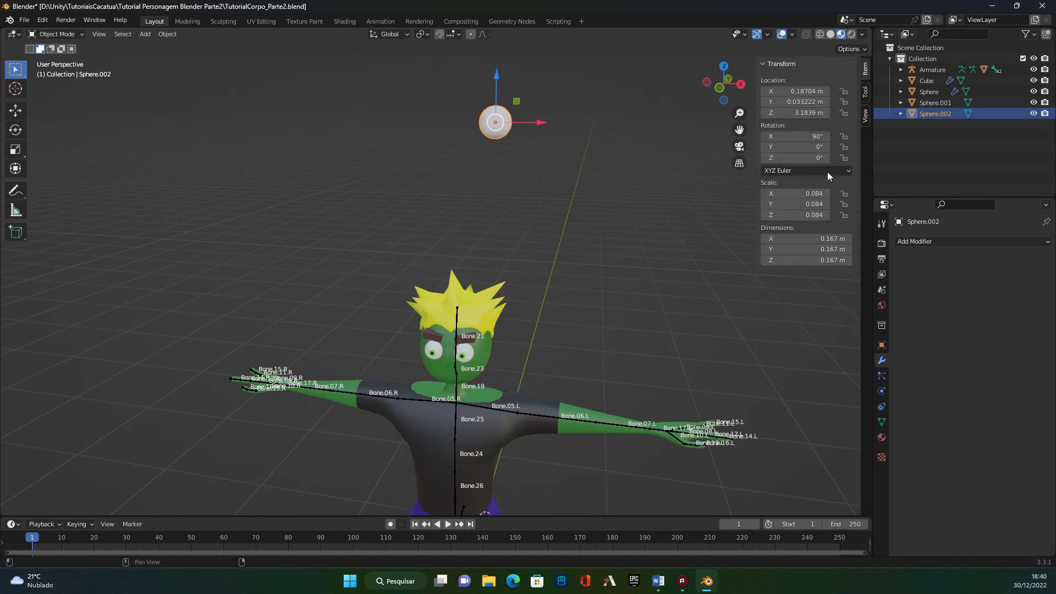
pyautogui.hotkey('ctrl', 'a')
pyautogui.click(561, 191)
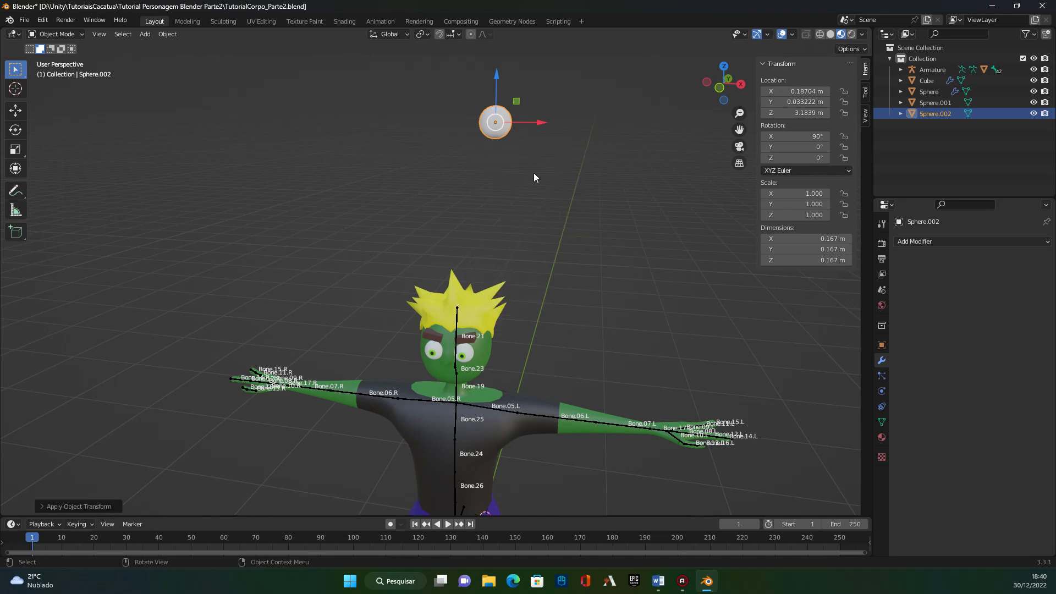
pyautogui.press('Delete')
# Apply the Mirror modifier on the eyebrows so both become real geometry.
pyautogui.moveTo(366, 370); pyautogui.dragTo(406, 415, button='middle')
pyautogui.scroll(5, 384, 418)
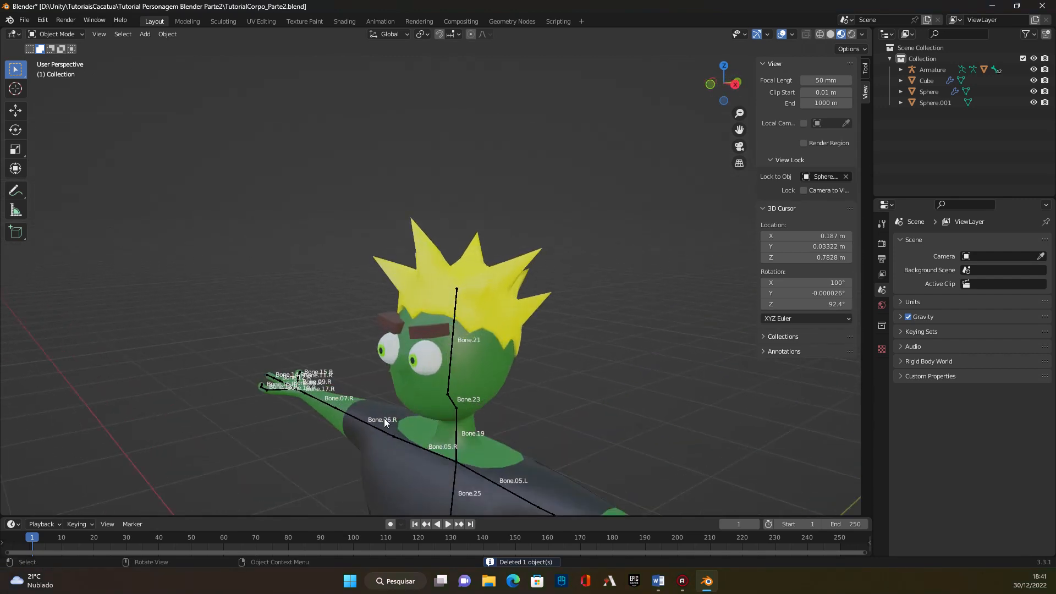
pyautogui.moveTo(347, 392); pyautogui.dragTo(336, 388, button='middle')
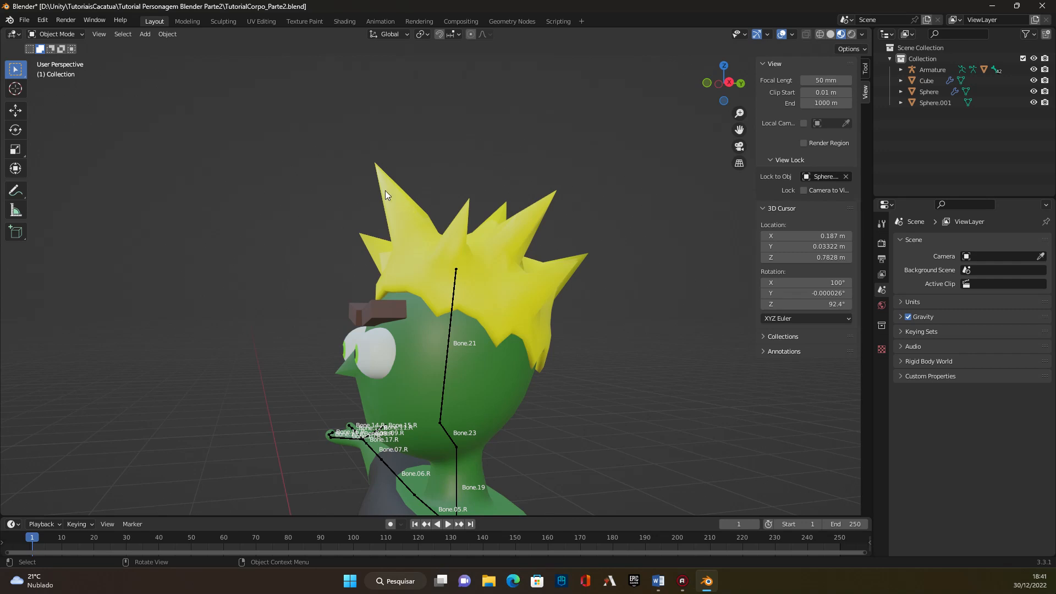
pyautogui.moveTo(168, 355); pyautogui.dragTo(274, 360, button='middle')
pyautogui.click(414, 310)
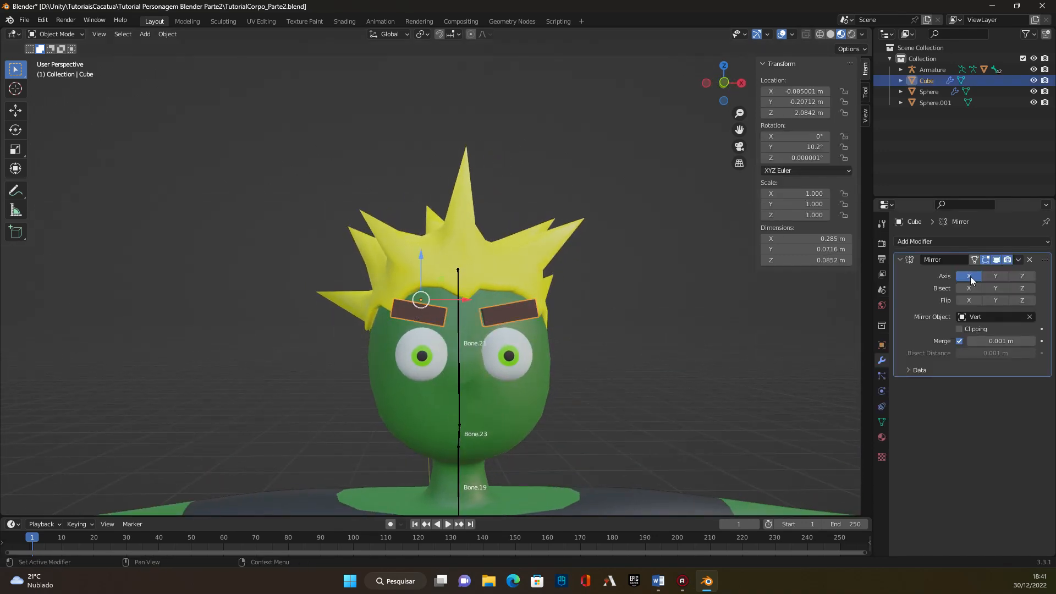
pyautogui.click(1017, 260)
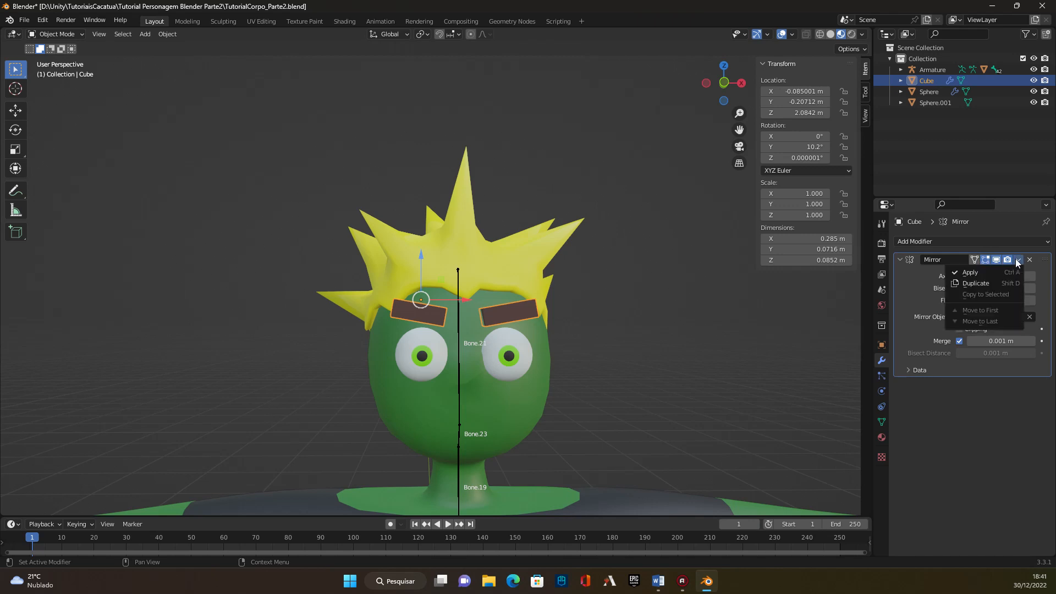
pyautogui.click(991, 274)
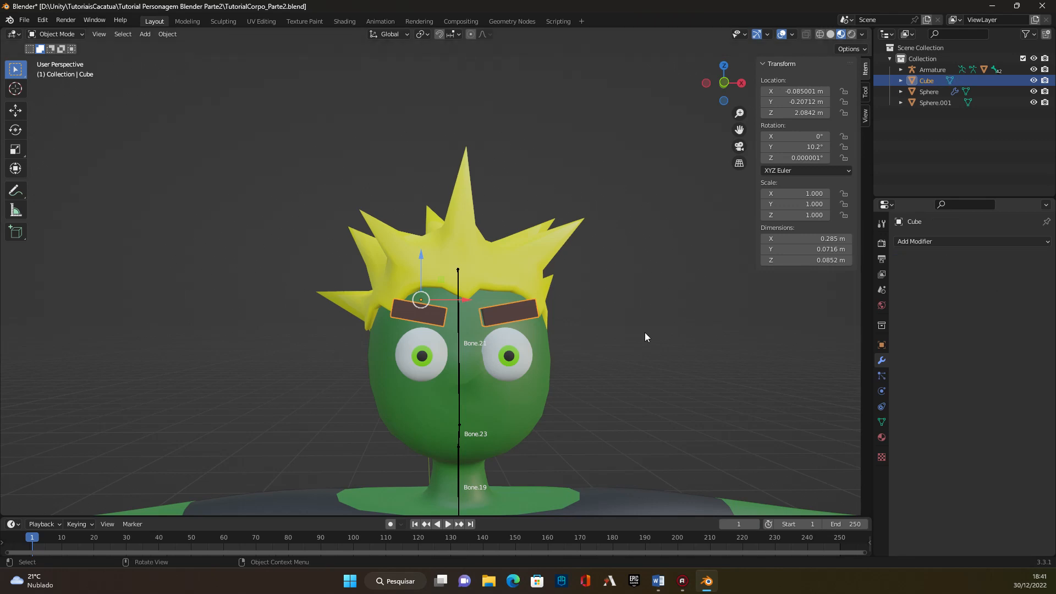
# Apply the Mirror modifier on the eyes.
pyautogui.click(432, 350)
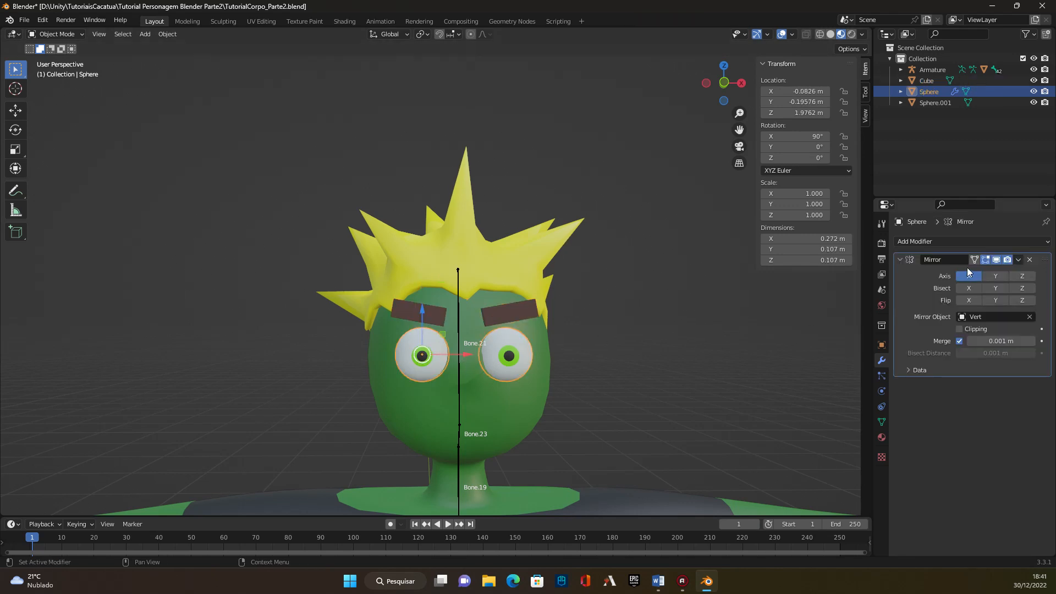
pyautogui.click(1018, 259)
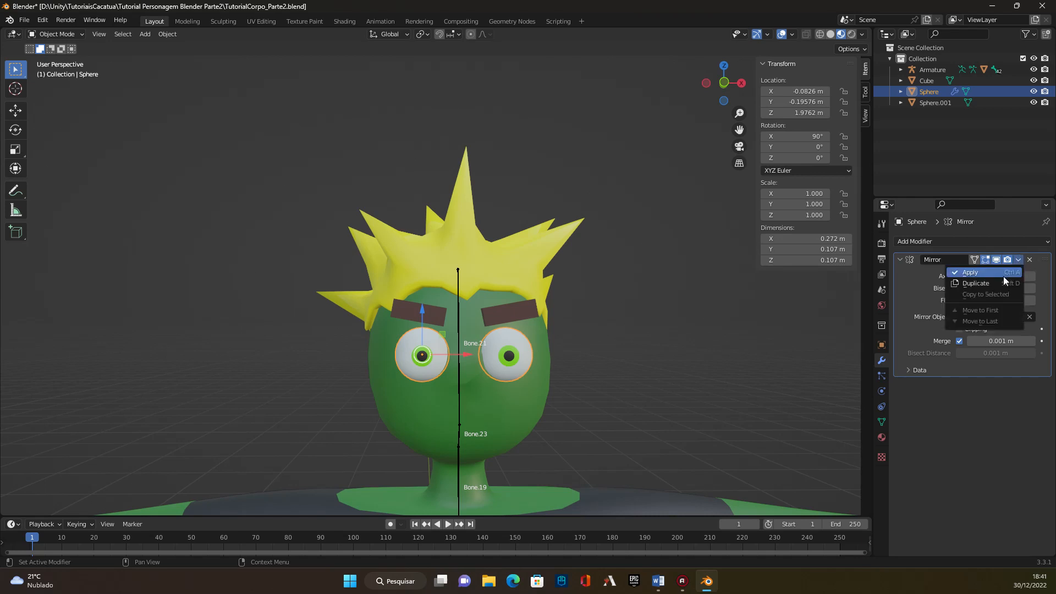
pyautogui.click(1007, 275)
# Check the modifiers on the hair and the body mesh, and examine the head from several angles.
pyautogui.click(472, 270)
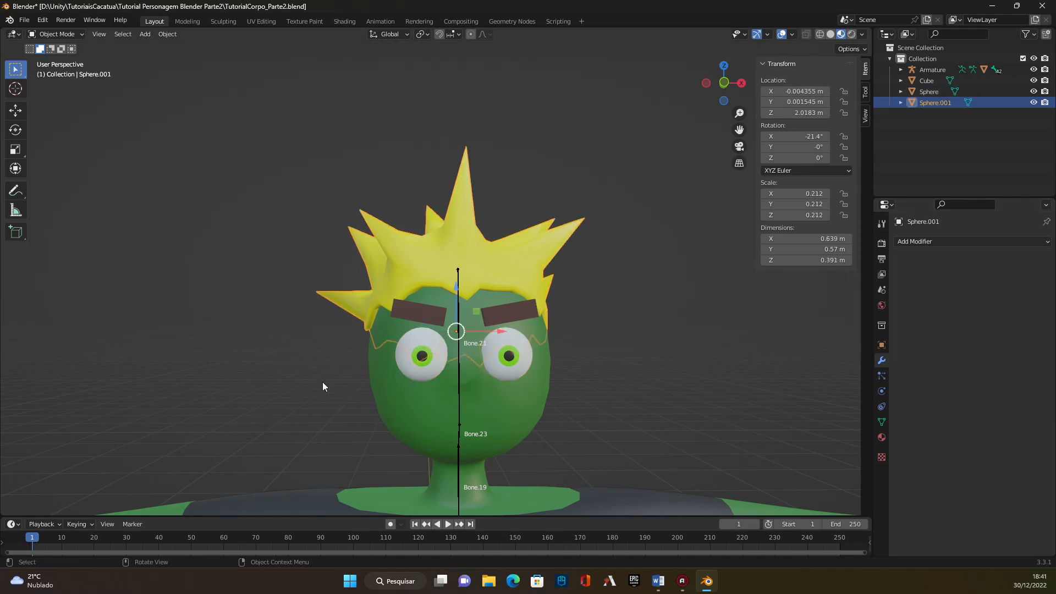
pyautogui.scroll(3, 308, 376)
pyautogui.moveTo(334, 368); pyautogui.dragTo(327, 347, button='middle')
pyautogui.scroll(-3, 348, 377)
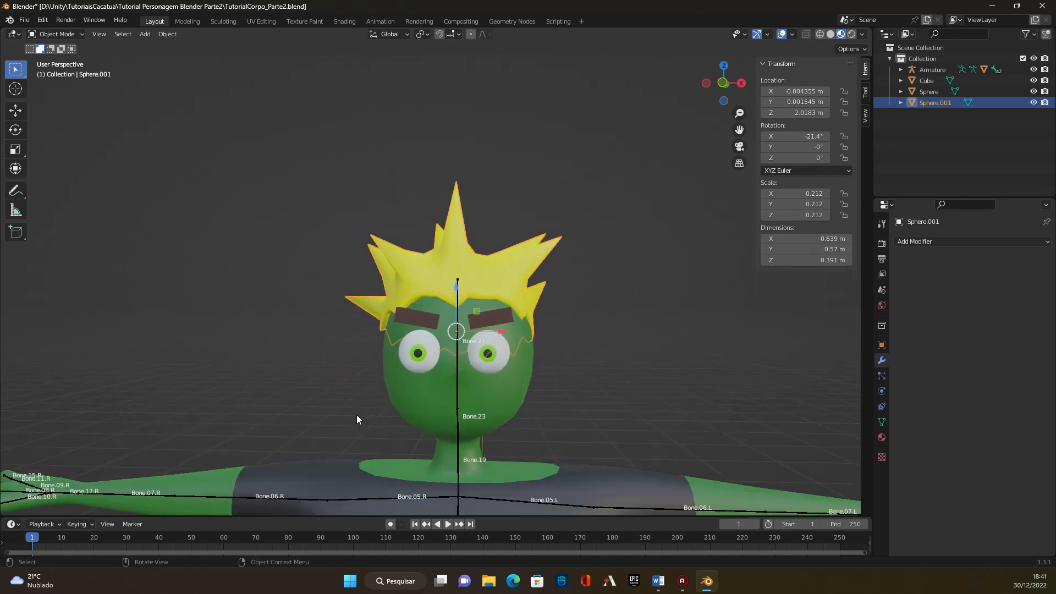
pyautogui.moveTo(336, 409); pyautogui.dragTo(357, 406, button='middle')
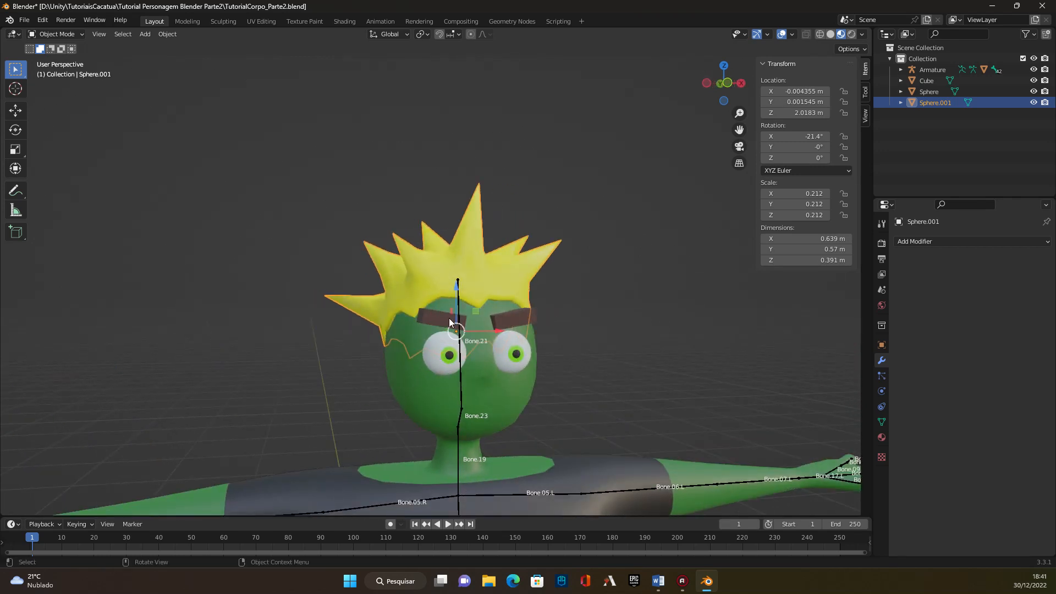
pyautogui.moveTo(452, 369); pyautogui.dragTo(273, 380, button='middle')
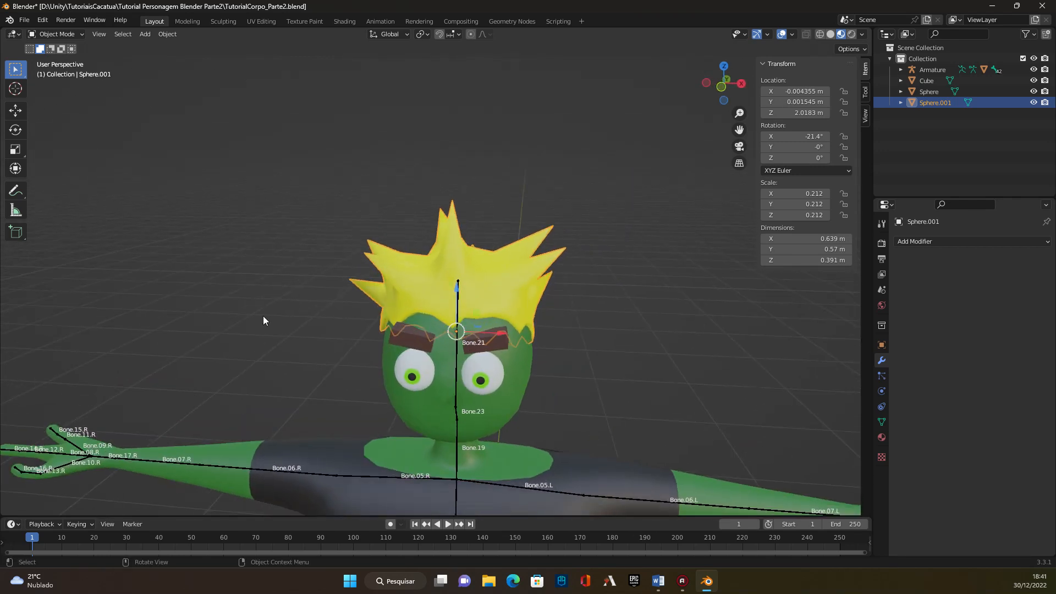
pyautogui.click(53, 34)
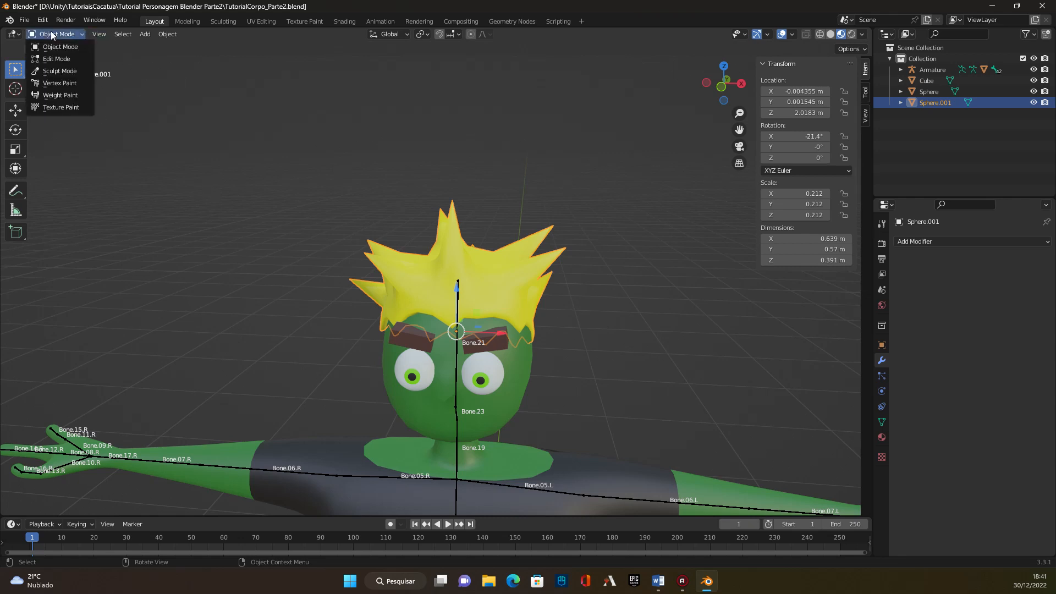
pyautogui.click(376, 401)
pyautogui.click(412, 406)
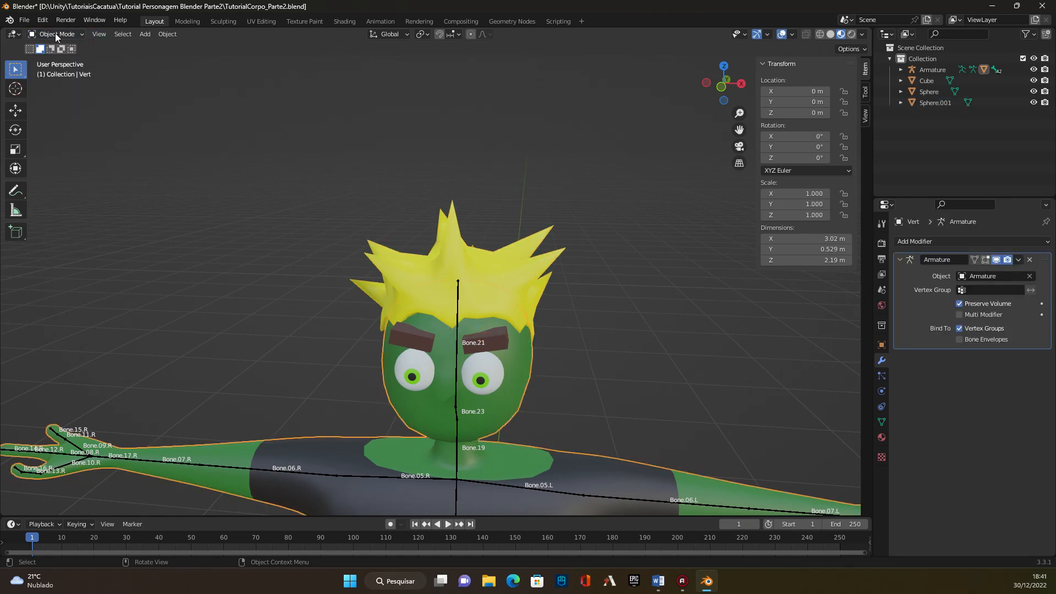
# Select the armature and switch it to Pose Mode.
pyautogui.click(456, 327)
pyautogui.moveTo(134, 319); pyautogui.dragTo(220, 393, button='middle')
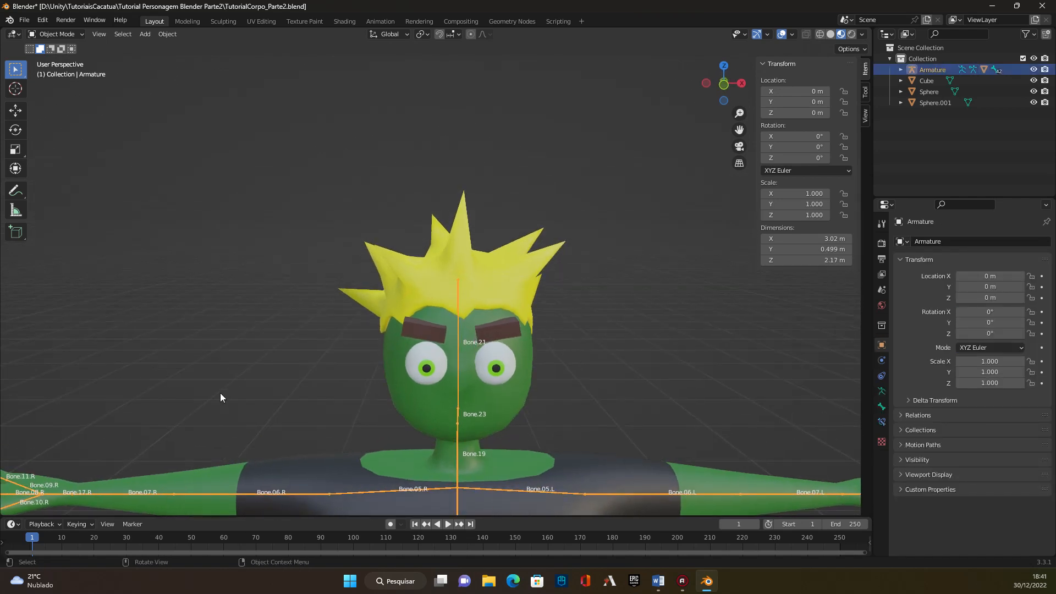
pyautogui.scroll(-1, 285, 331)
pyautogui.click(51, 32)
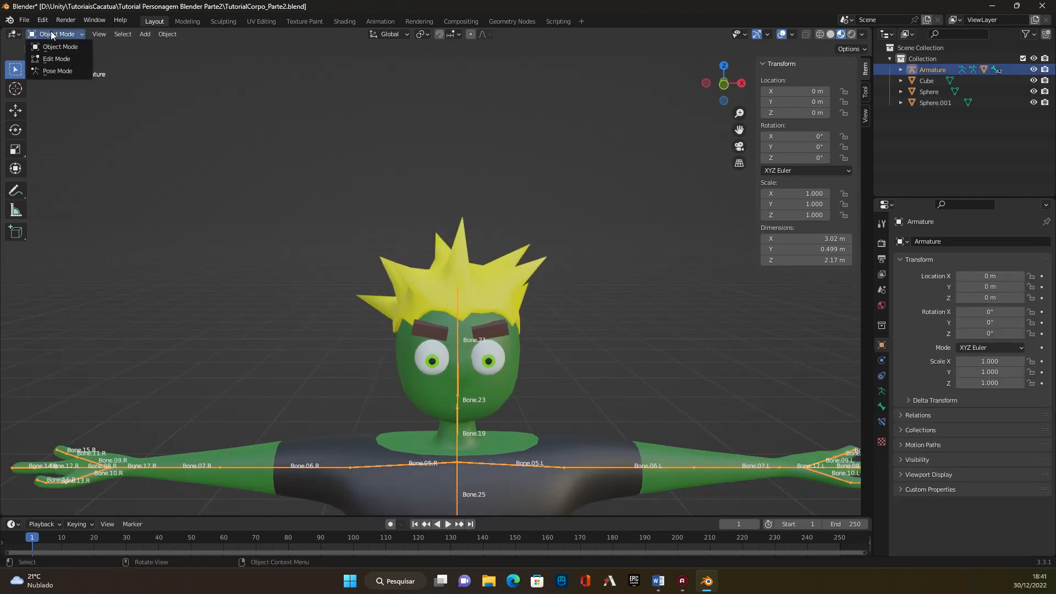
pyautogui.click(59, 72)
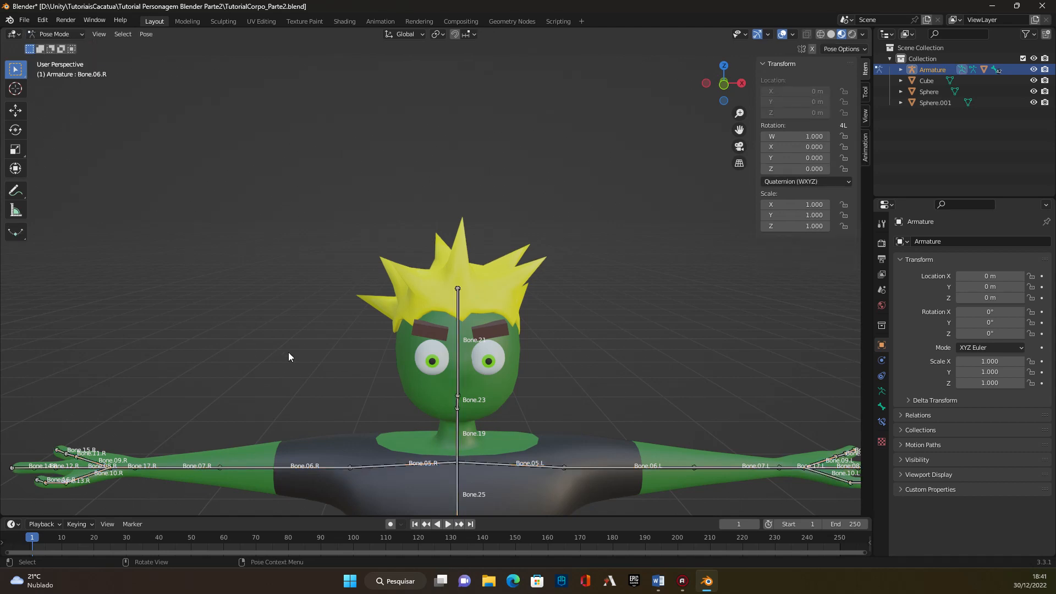
# Try to rotate the neck bone, Bone.19, around the global Z axis, and return the armature to Object Mode.
pyautogui.click(458, 431)
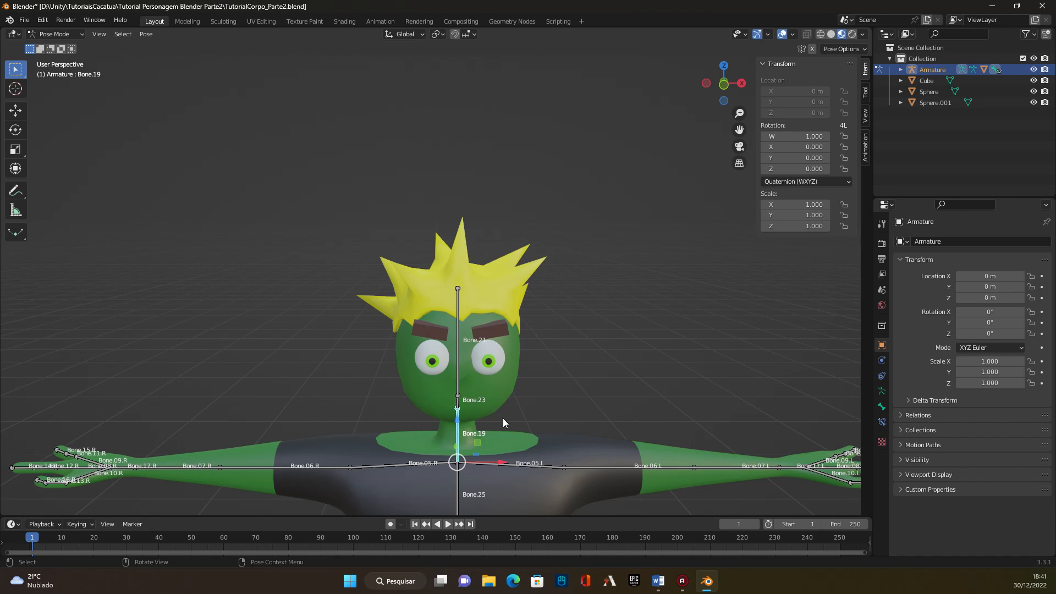
pyautogui.press('r')
pyautogui.press('z')
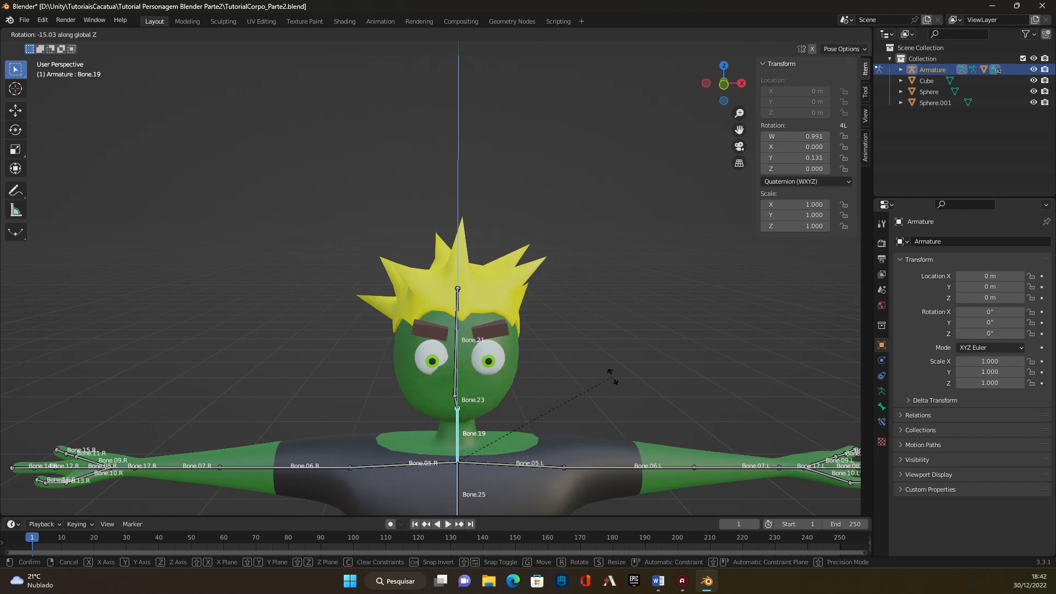
pyautogui.press('Escape')
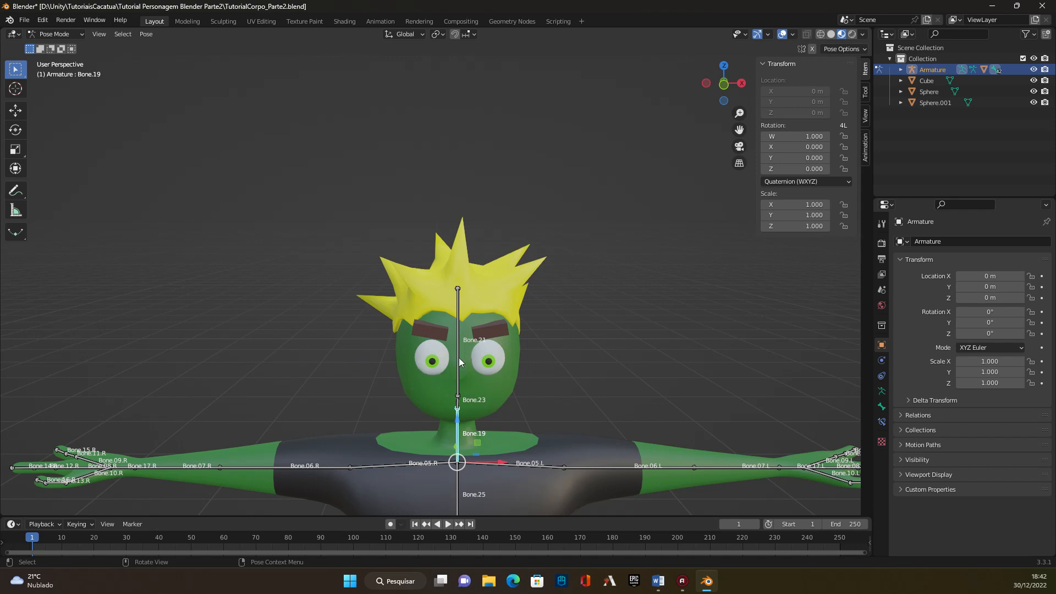
pyautogui.click(462, 418)
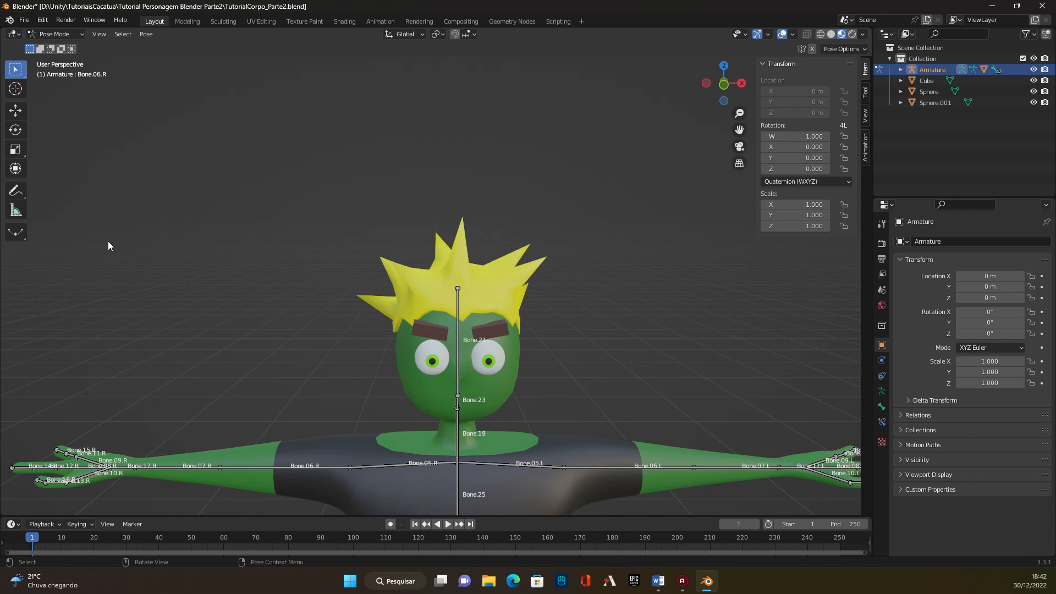
pyautogui.press('Tab')
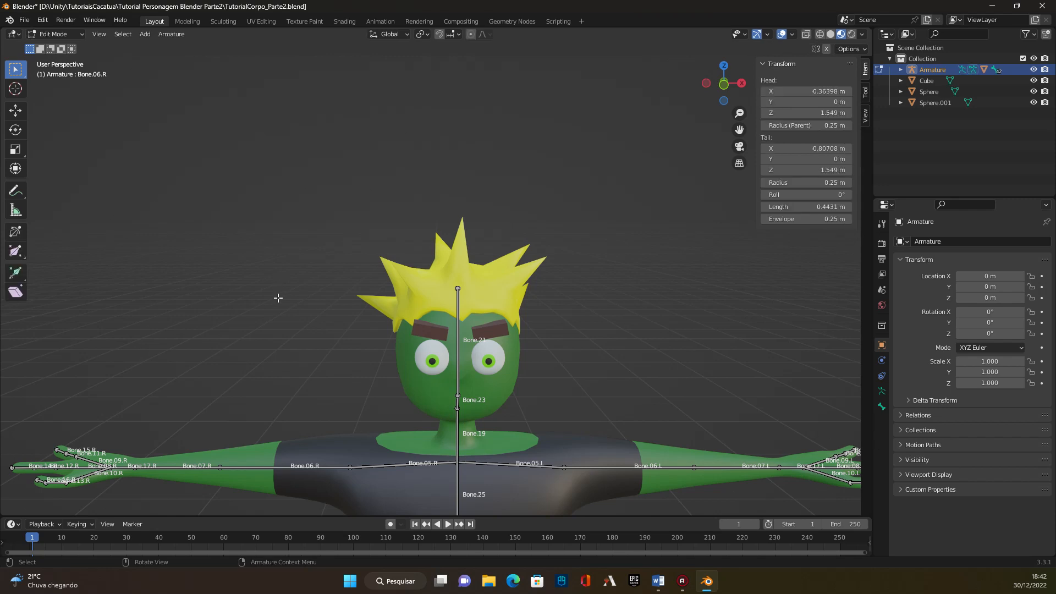
pyautogui.click(54, 36)
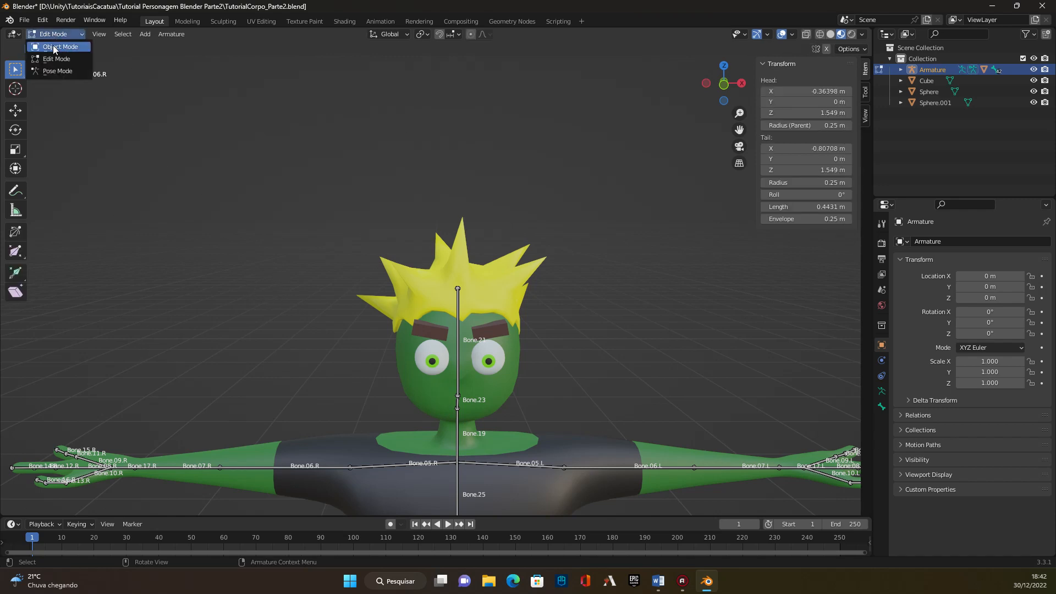
pyautogui.click(53, 46)
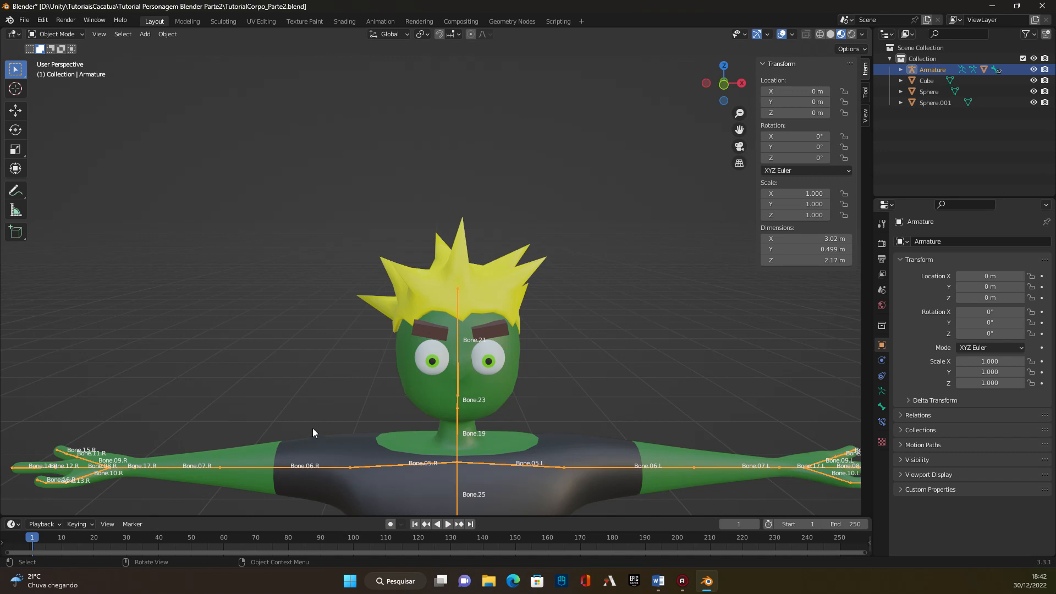
# Select the hair, eyebrows and eyes together with the armature as the active object, and enter Pose Mode.
pyautogui.click(432, 283)
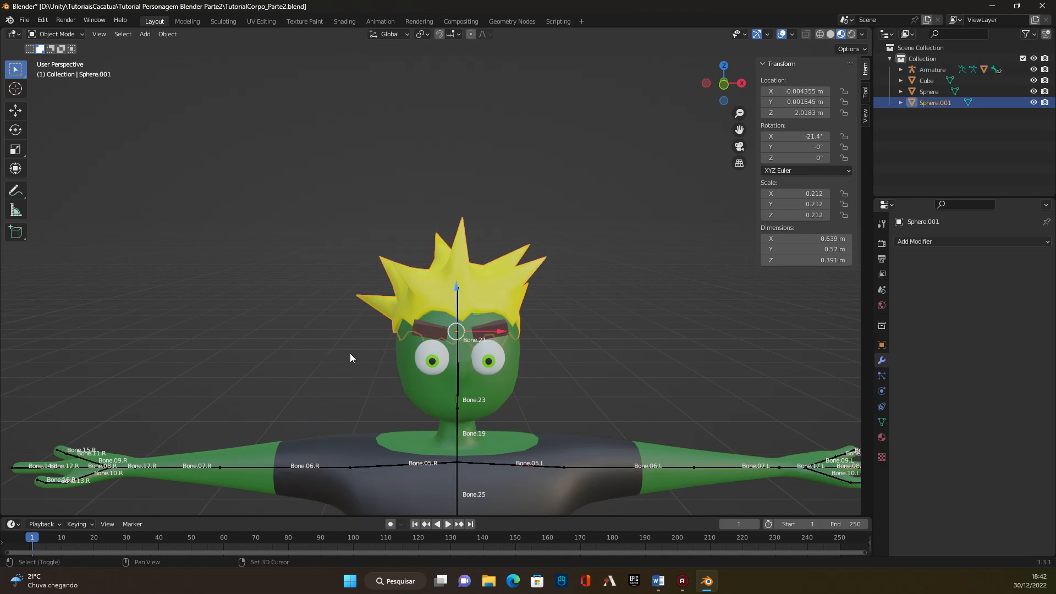
pyautogui.keyDown('shift'); pyautogui.click(424, 325); pyautogui.keyUp('shift')
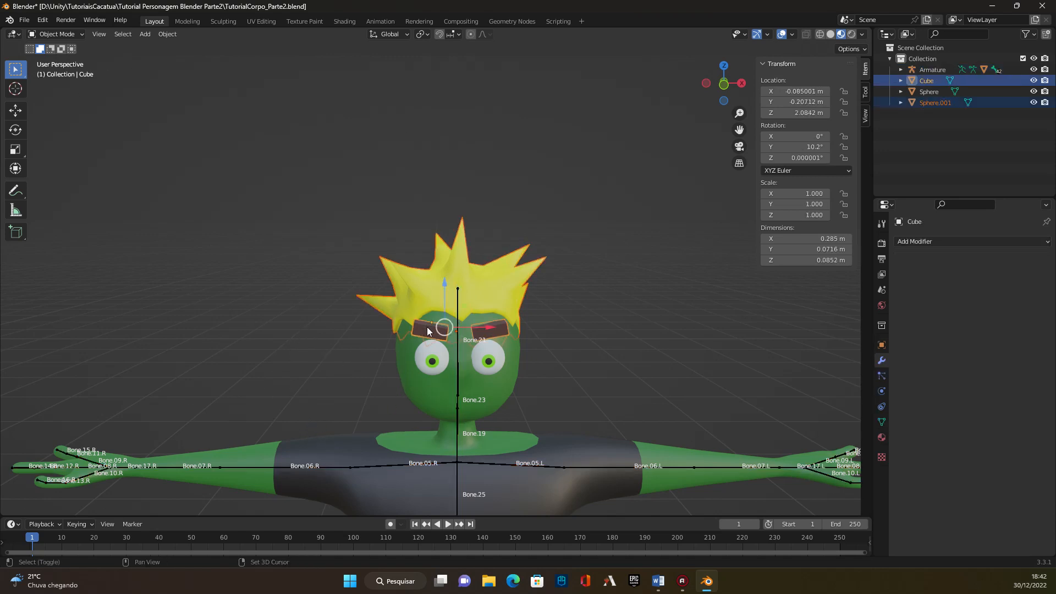
pyautogui.keyDown('shift'); pyautogui.click(425, 360); pyautogui.keyUp('shift')
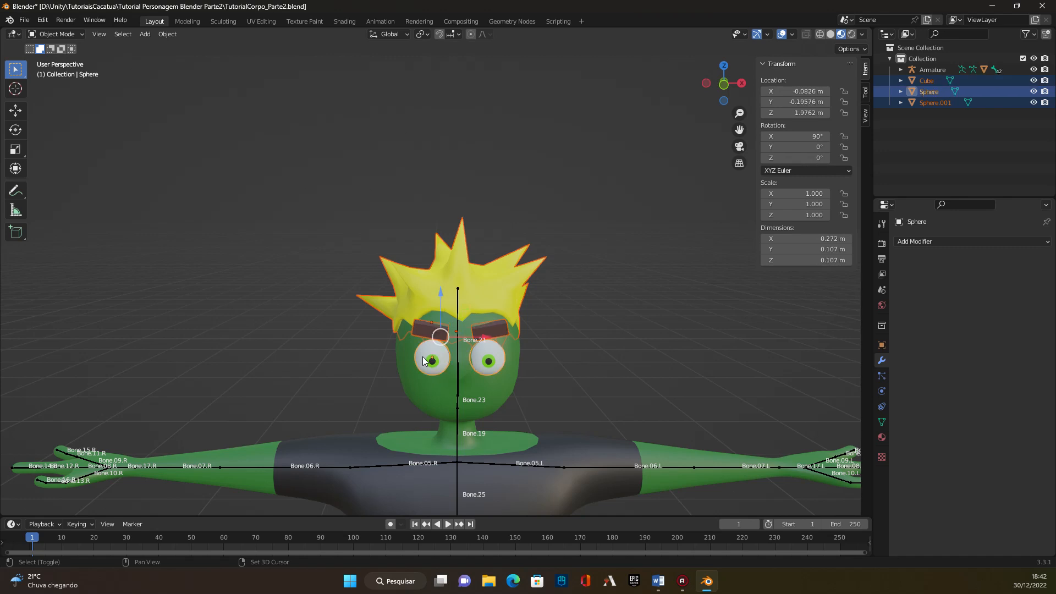
pyautogui.keyDown('shift'); pyautogui.click(457, 380); pyautogui.keyUp('shift')
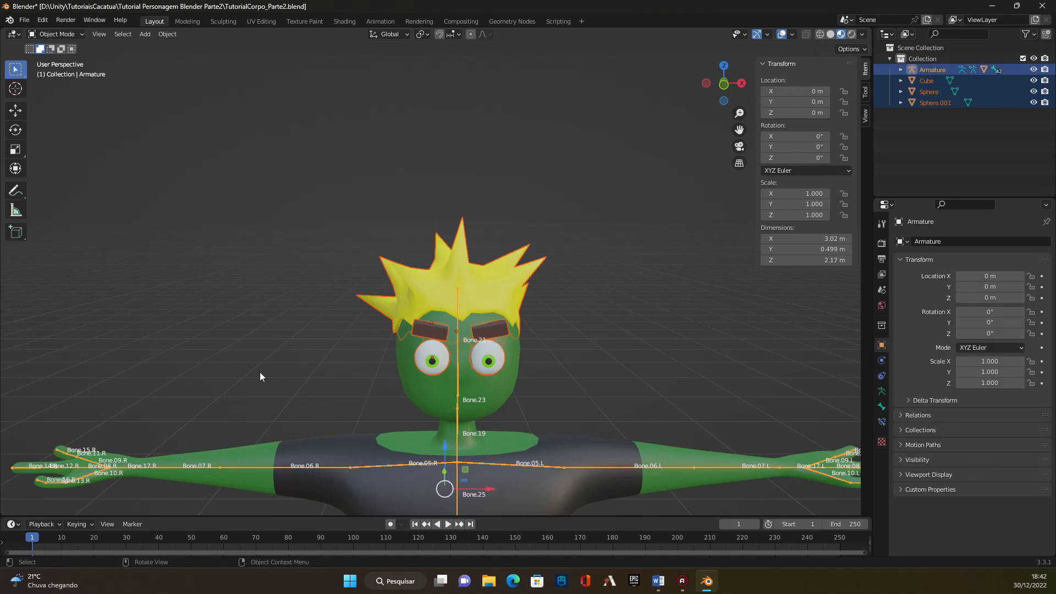
pyautogui.click(52, 33)
pyautogui.click(55, 75)
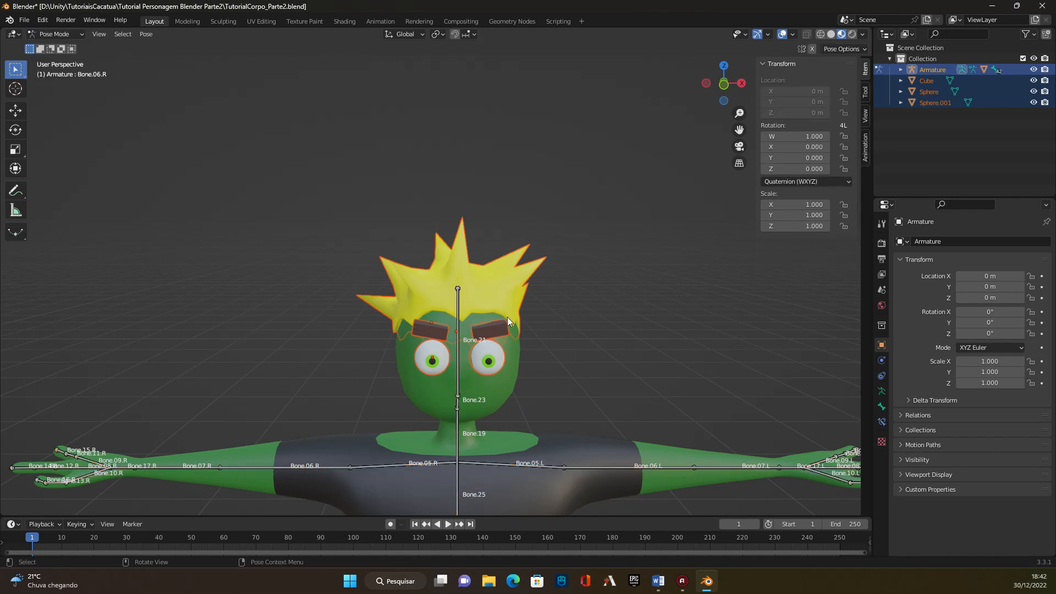
# Select the head bone, Bone.21, and parent the hair, eyebrows and eyes to it using the Bone option.
pyautogui.scroll(3, 563, 314)
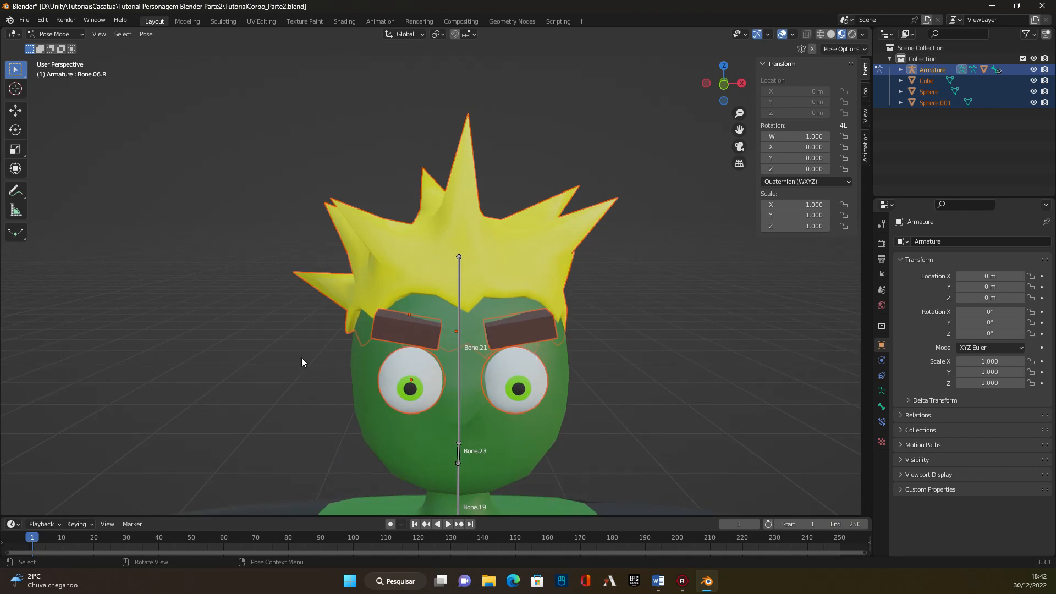
pyautogui.scroll(-2, 370, 381)
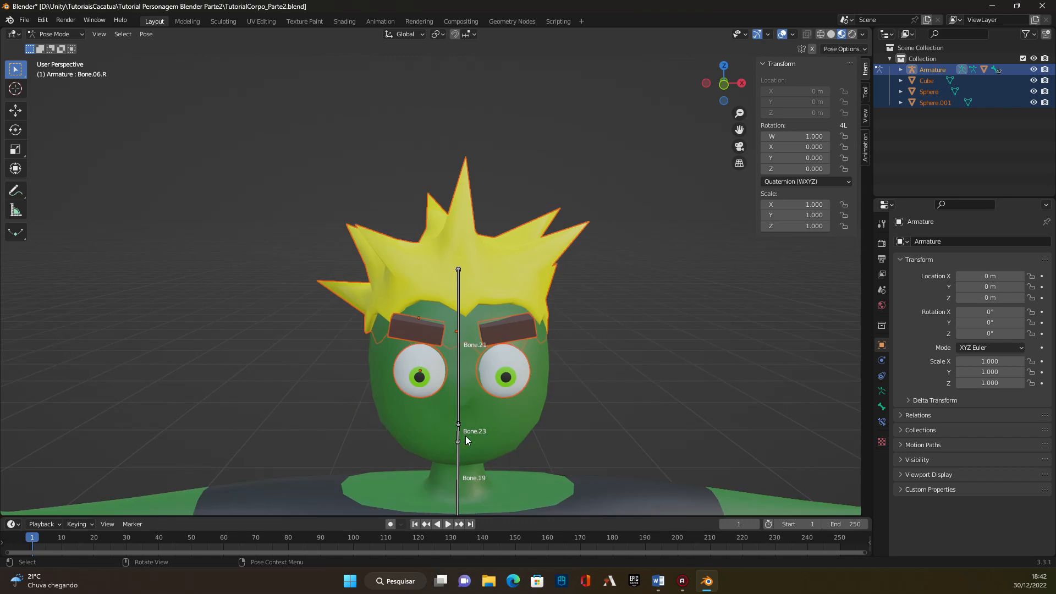
pyautogui.moveTo(554, 435)
pyautogui.mouseDown(button='middle')
pyautogui.moveTo(499, 439)
pyautogui.moveTo(500, 450)
pyautogui.moveTo(546, 450)
pyautogui.moveTo(610, 429)
pyautogui.moveTo(534, 439)
pyautogui.mouseUp(button='middle')
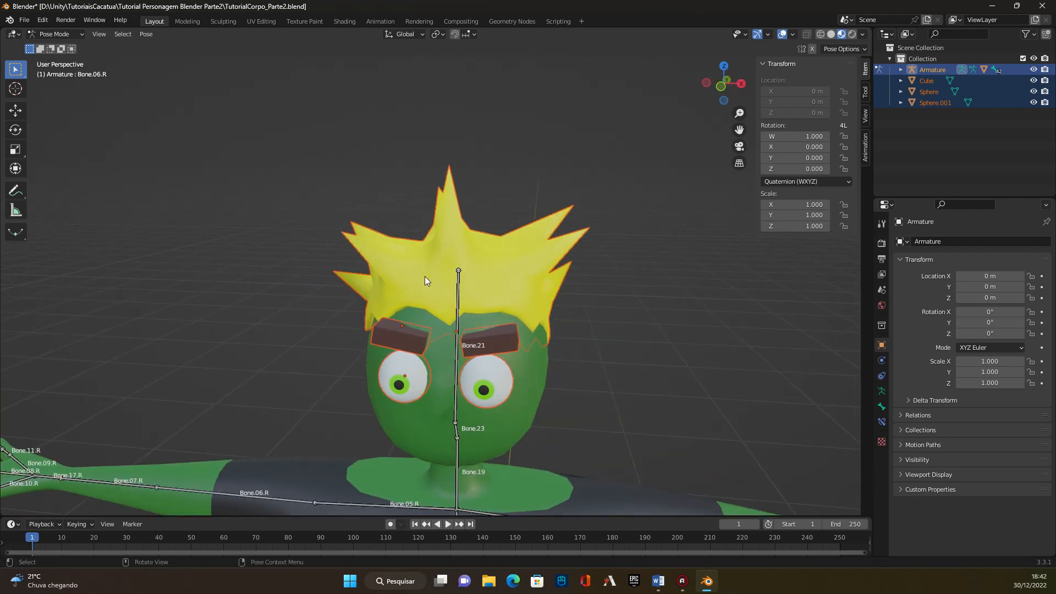
pyautogui.scroll(-1, 445, 433)
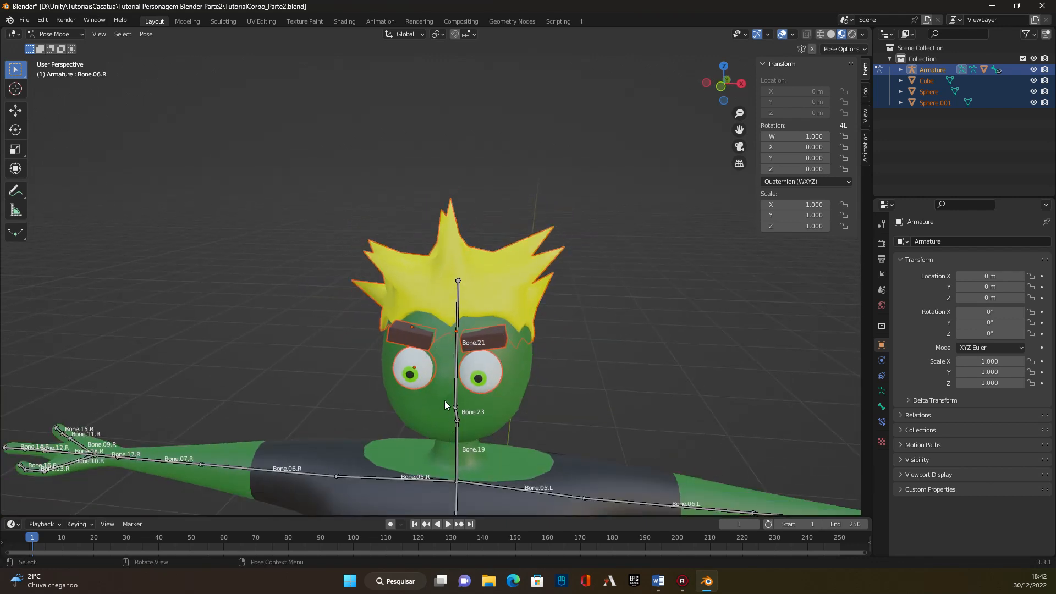
pyautogui.keyDown('shift'); pyautogui.click(457, 314); pyautogui.keyUp('shift')
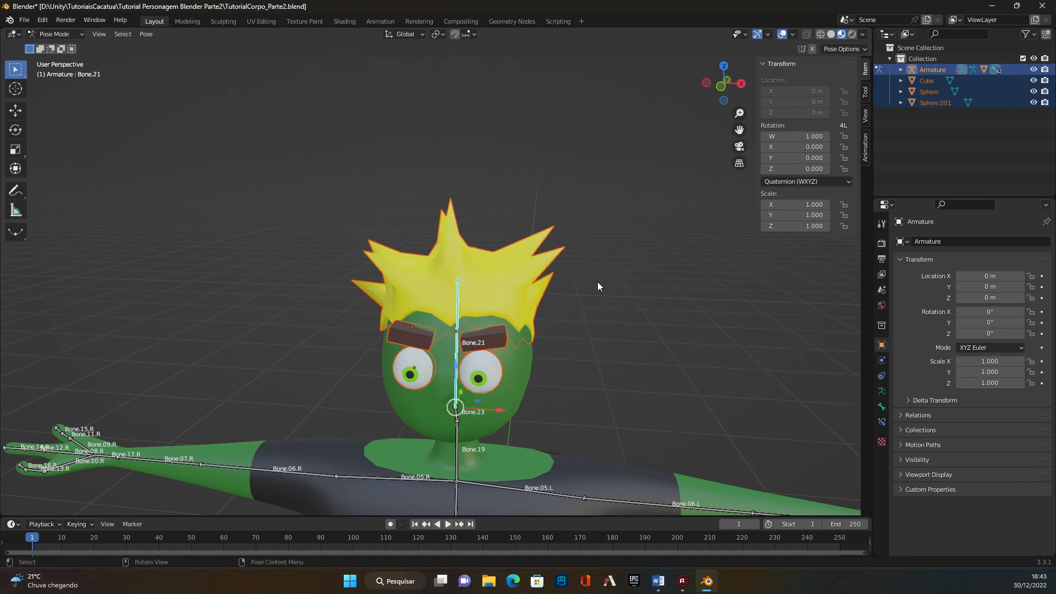
pyautogui.hotkey('ctrl', 'p')
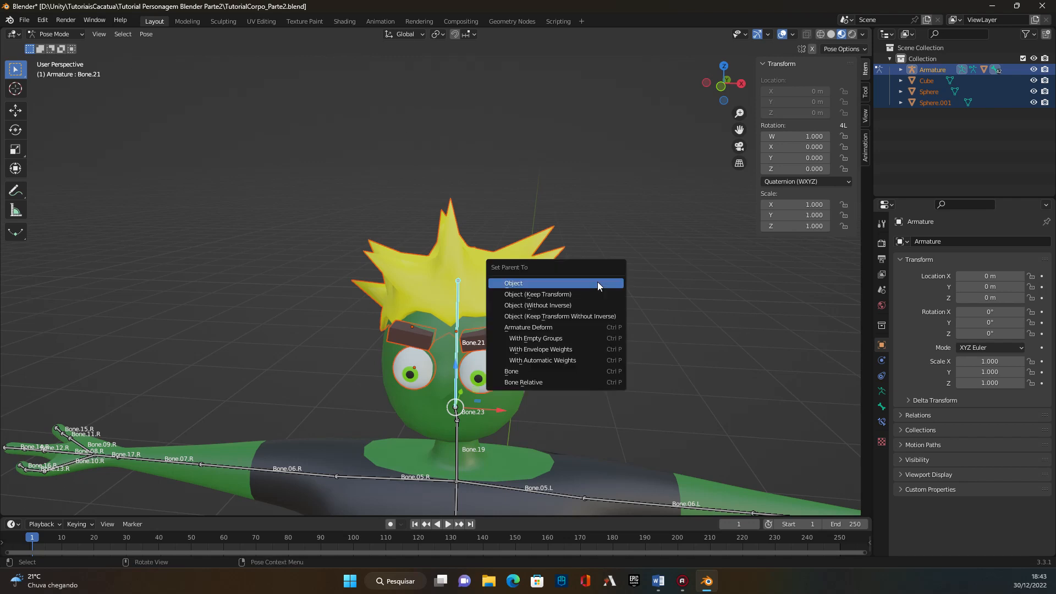
pyautogui.click(562, 370)
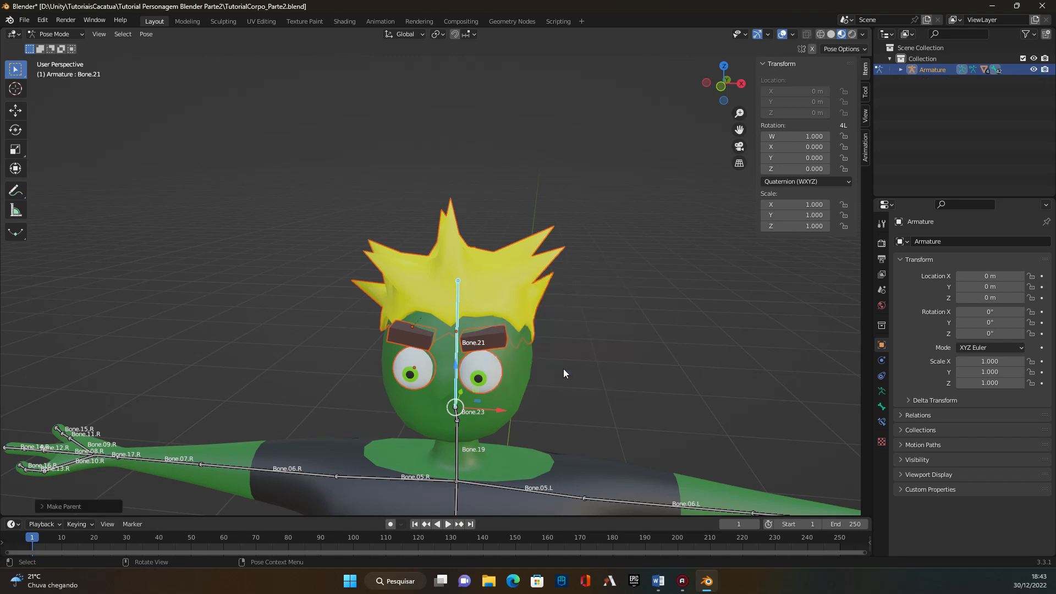
# Test the parenting by rotating the neck bone, Bone.19, around the global Z axis, and cancel the rotation.
pyautogui.click(457, 466)
pyautogui.moveTo(565, 467); pyautogui.dragTo(584, 457, button='middle')
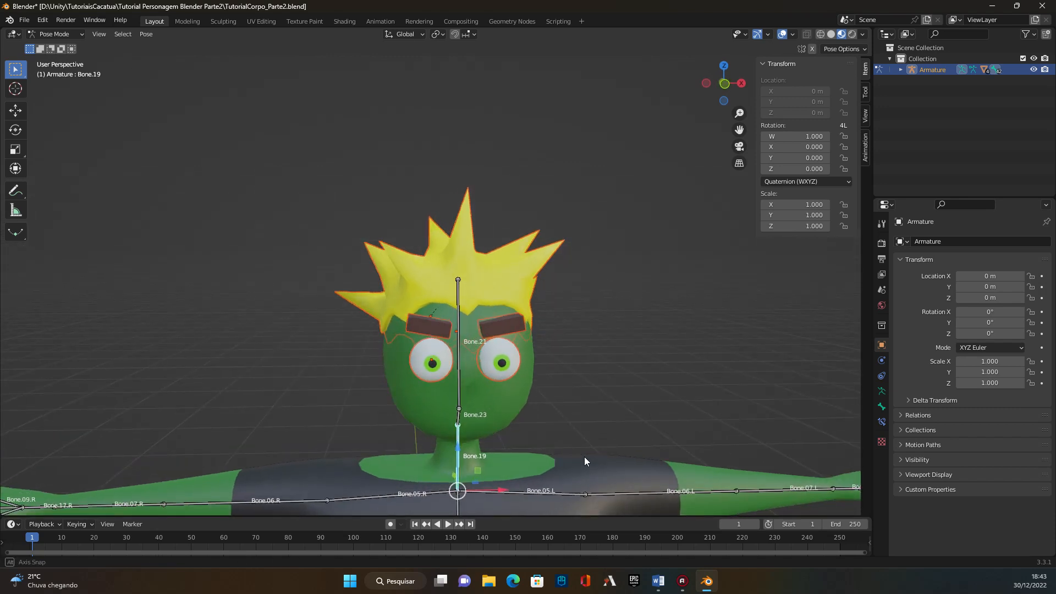
pyautogui.press('r')
pyautogui.press('z')
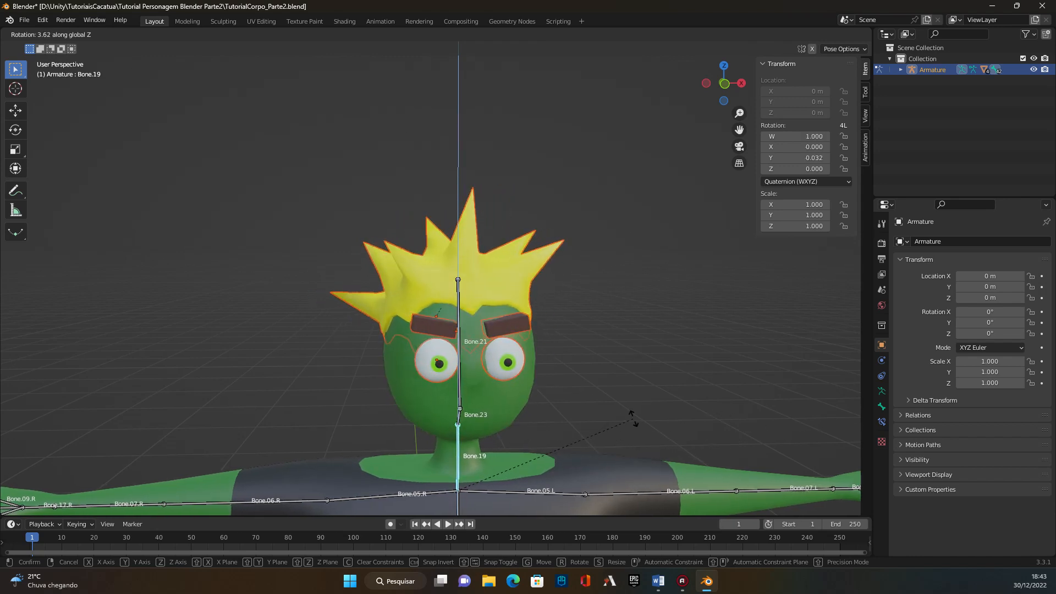
pyautogui.press('Escape')
# Examine the rigged character's head with its hair, eyebrows and eyes from several angles and distances.
pyautogui.moveTo(614, 319); pyautogui.dragTo(555, 386, button='middle')
pyautogui.scroll(-4, 554, 386)
pyautogui.moveTo(417, 456); pyautogui.dragTo(482, 336, button='middle')
pyautogui.scroll(6, 483, 335)
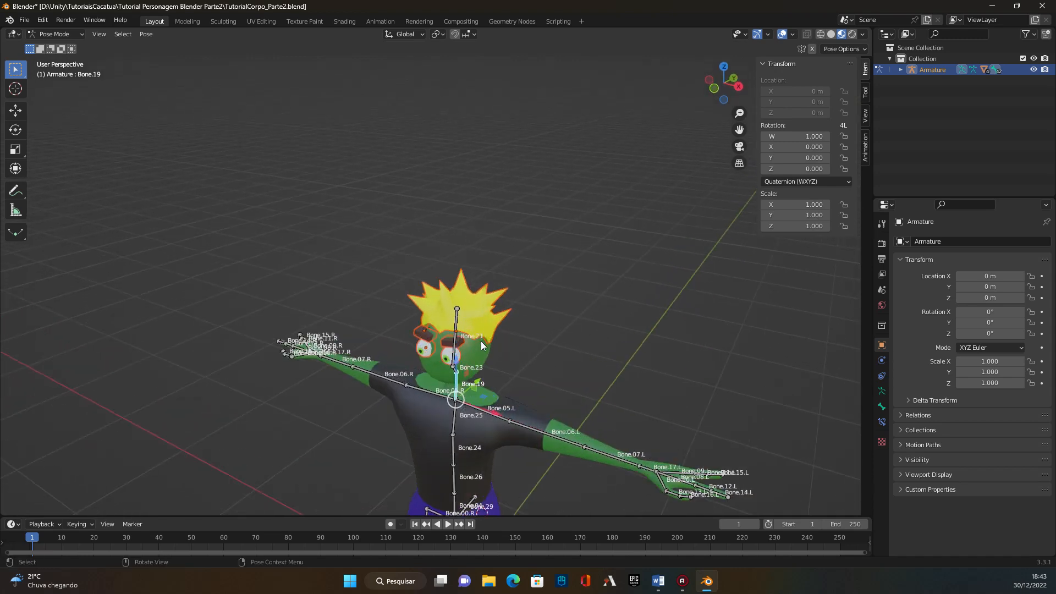
pyautogui.moveTo(545, 371)
pyautogui.mouseDown(button='middle')
pyautogui.moveTo(528, 381)
pyautogui.moveTo(561, 389)
pyautogui.moveTo(546, 385)
pyautogui.mouseUp(button='middle')
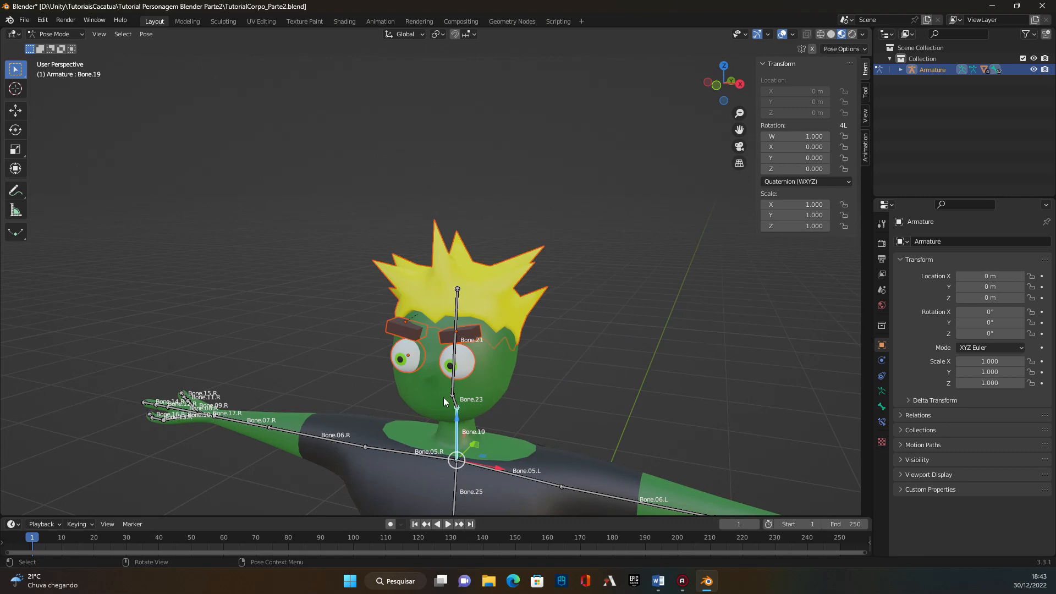
pyautogui.moveTo(547, 355); pyautogui.dragTo(591, 349, button='middle')
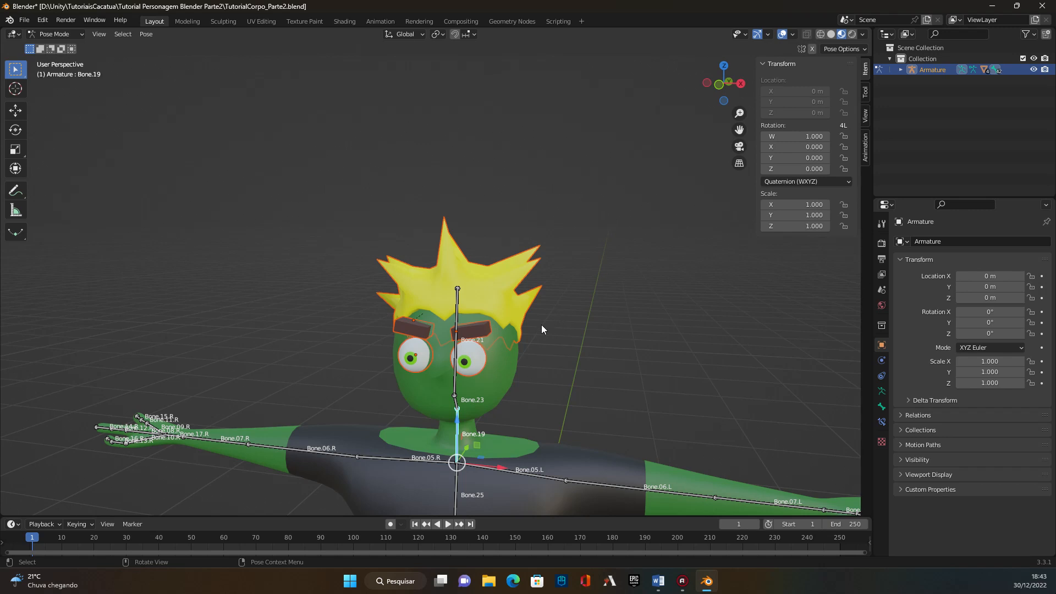
pyautogui.scroll(2, 552, 347)
pyautogui.scroll(-2, 533, 342)
pyautogui.scroll(-2, 531, 345)
pyautogui.moveTo(387, 364); pyautogui.dragTo(318, 374, button='middle')
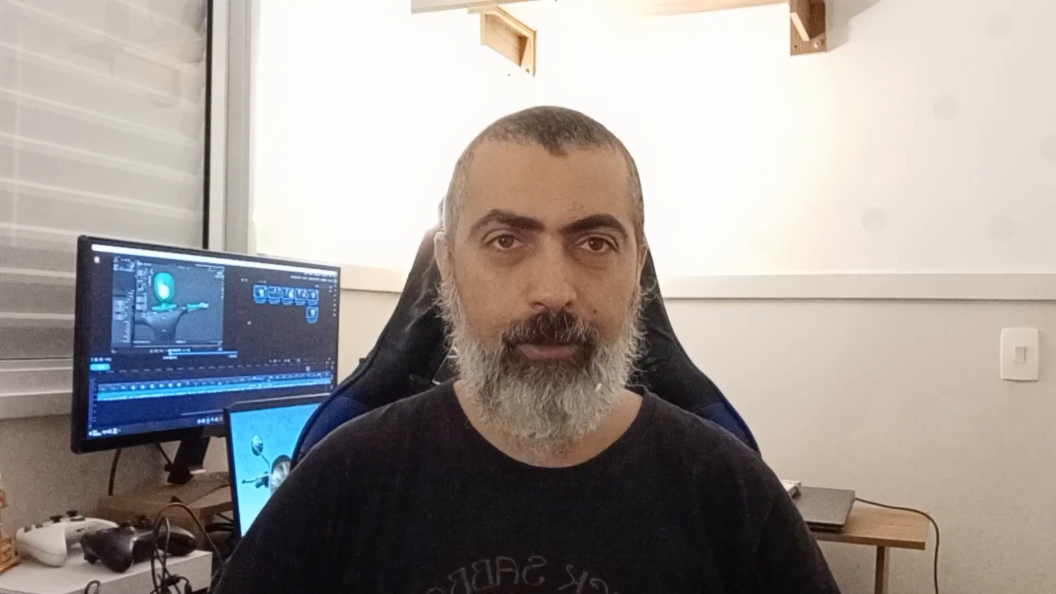